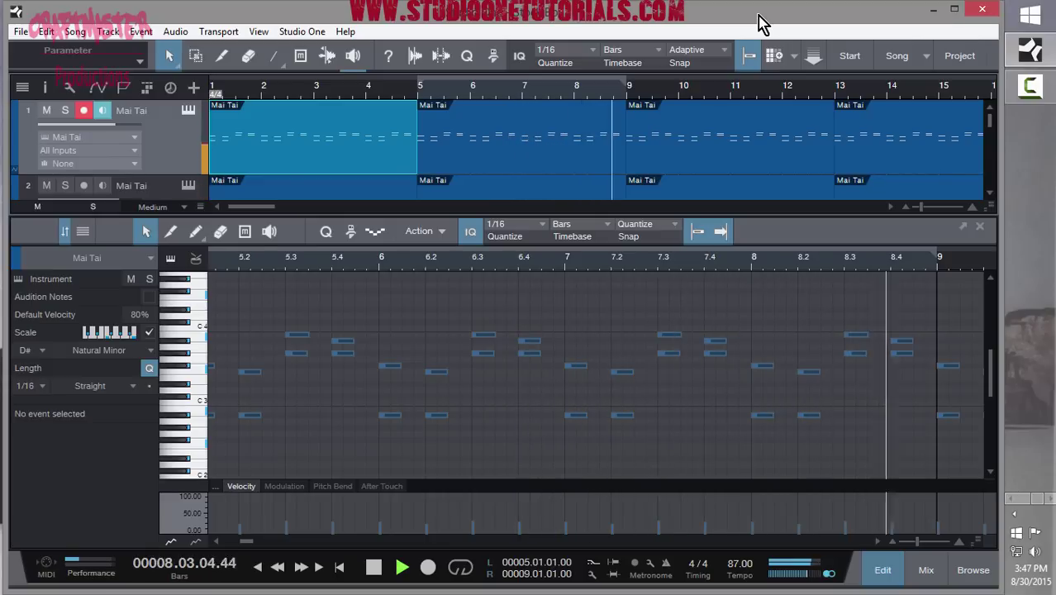
Stop playback, then enlarge and zoom out the arrangement with Normal track height to look over all seven tracks.
{"action": "key", "text": "space"}
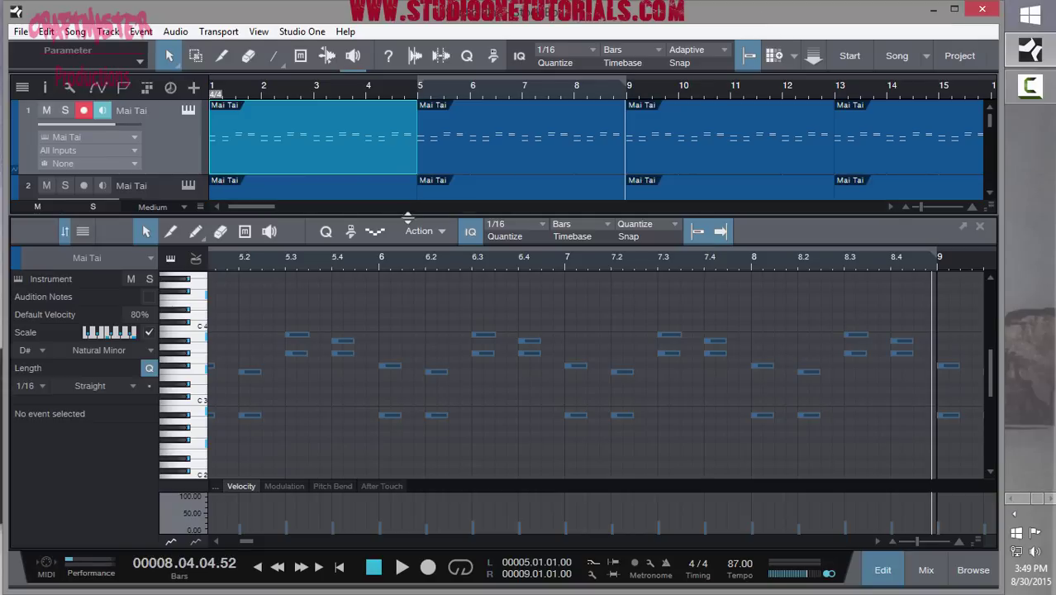
{"action": "left_click_drag", "start_coordinate": [407, 216], "coordinate": [347, 446]}
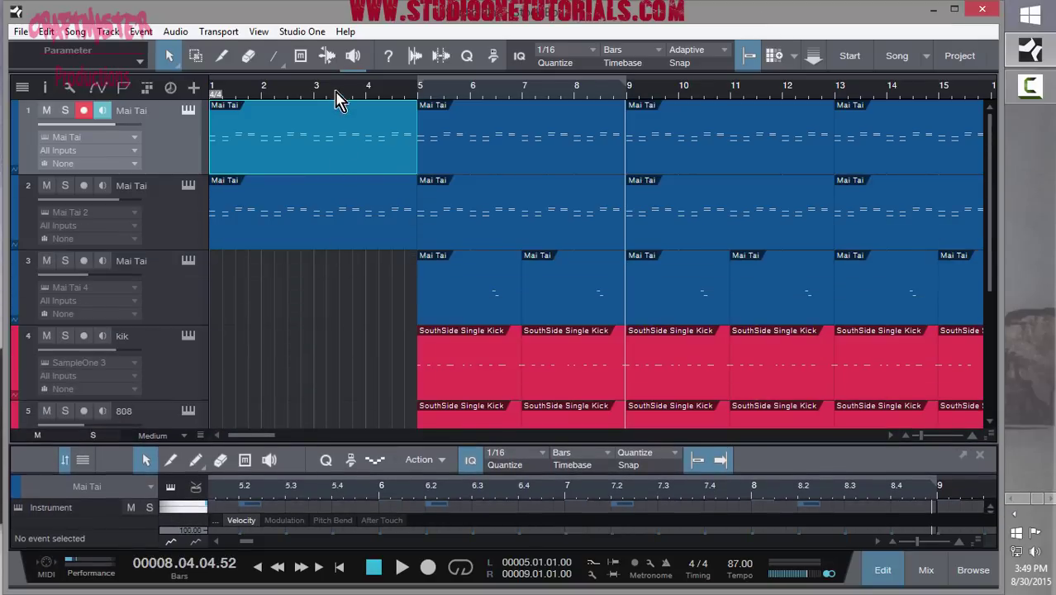
{"action": "left_click_drag", "start_coordinate": [339, 99], "coordinate": [338, 80]}
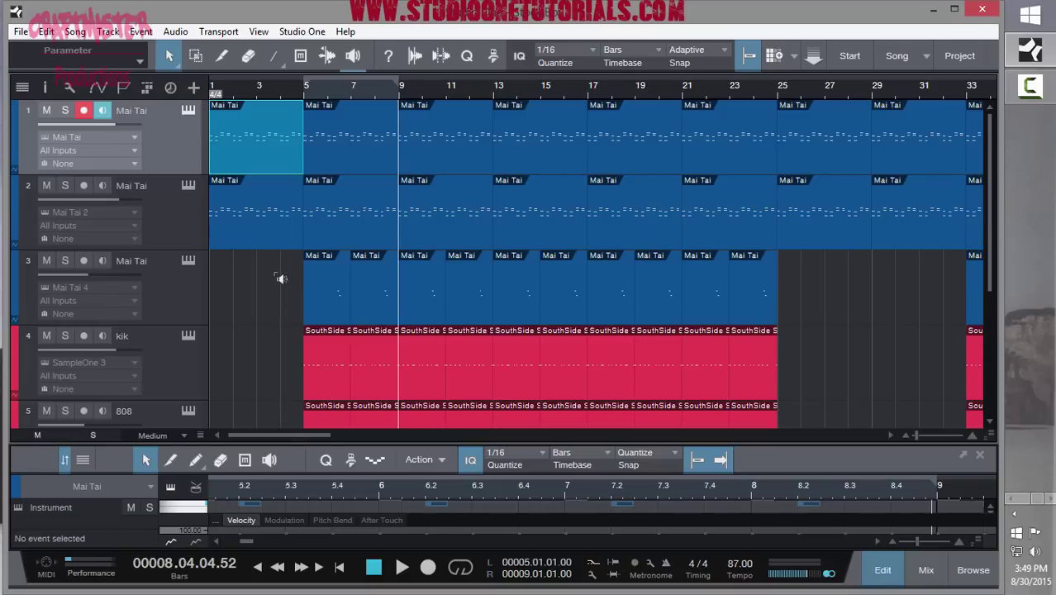
{"action": "key", "text": "shift+w"}
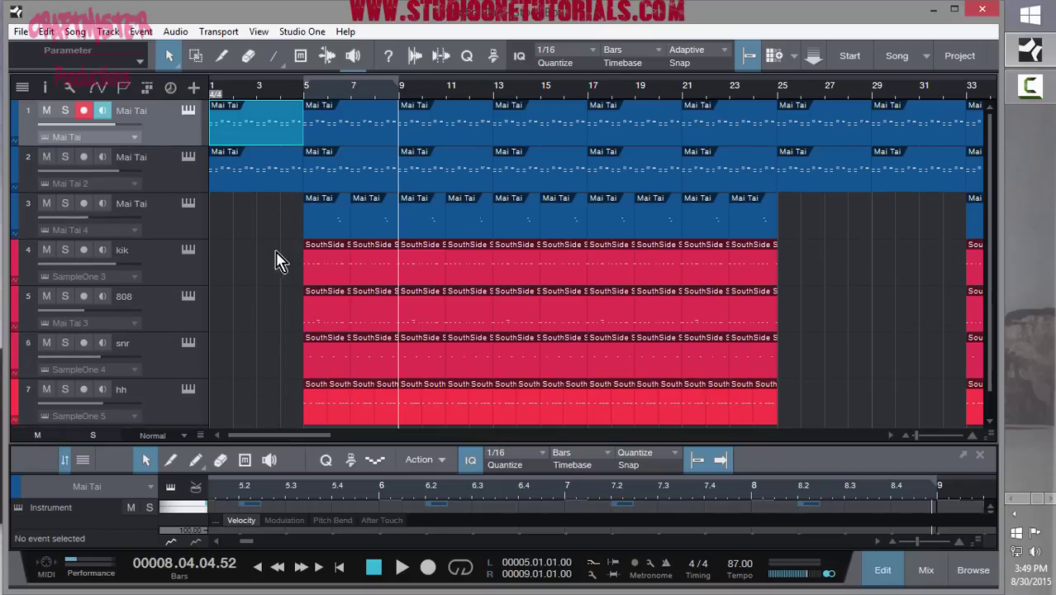
{"action": "scroll", "coordinate": [239, 297], "scroll_direction": "down", "scroll_amount": 1}
{"action": "scroll", "coordinate": [239, 297], "scroll_direction": "up", "scroll_amount": 1}
{"action": "scroll", "coordinate": [239, 281], "scroll_direction": "down", "scroll_amount": 1}
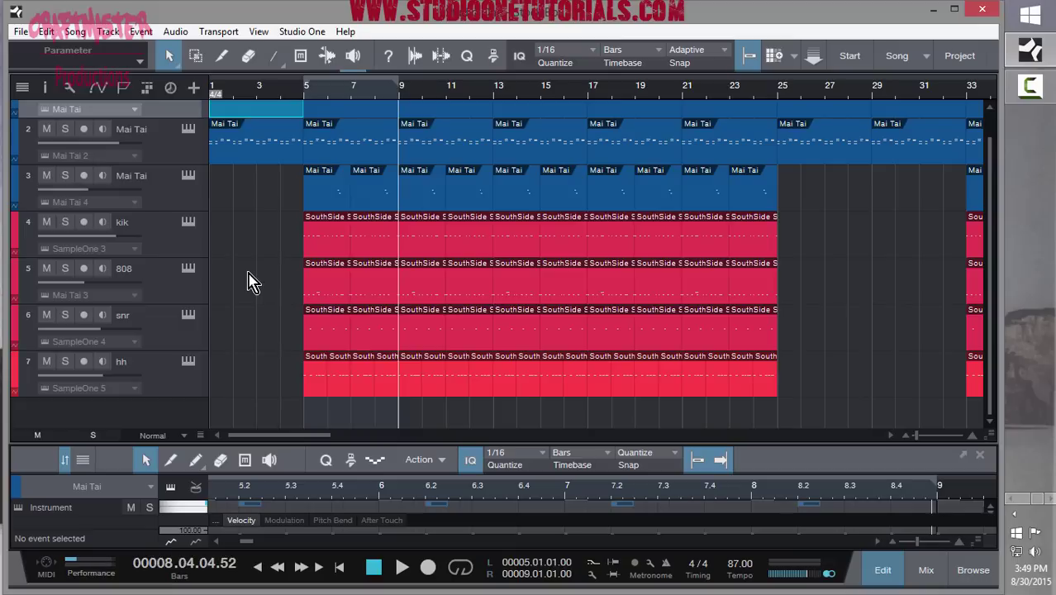
{"action": "scroll", "coordinate": [268, 277], "scroll_direction": "up", "scroll_amount": 1}
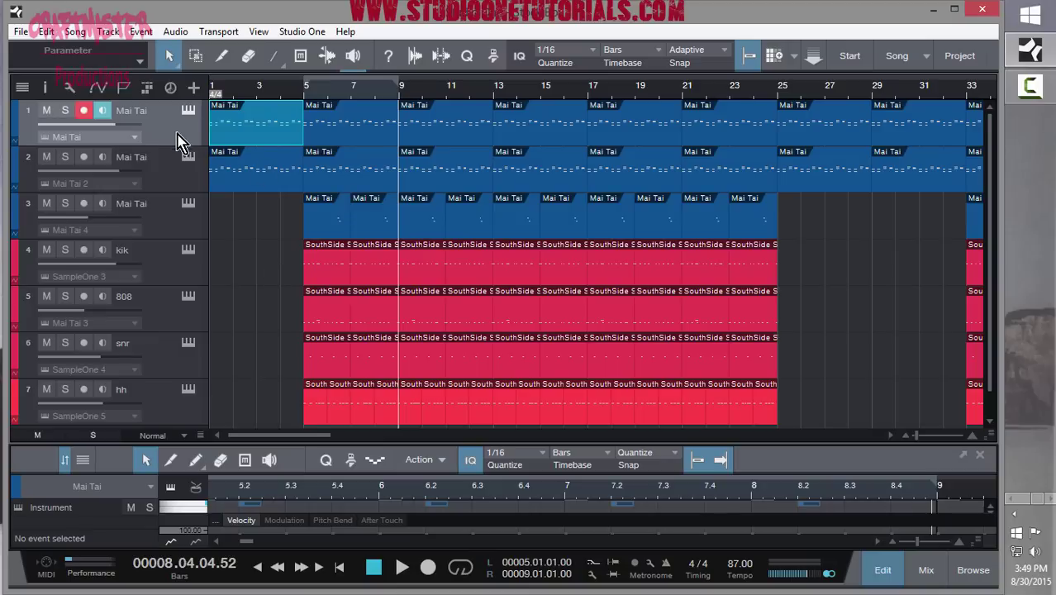
Solo the first Mai Tai track and review its synthesizer settings, closing the instrument window when finished.
{"action": "left_click", "coordinate": [64, 110]}
{"action": "left_click", "coordinate": [230, 130]}
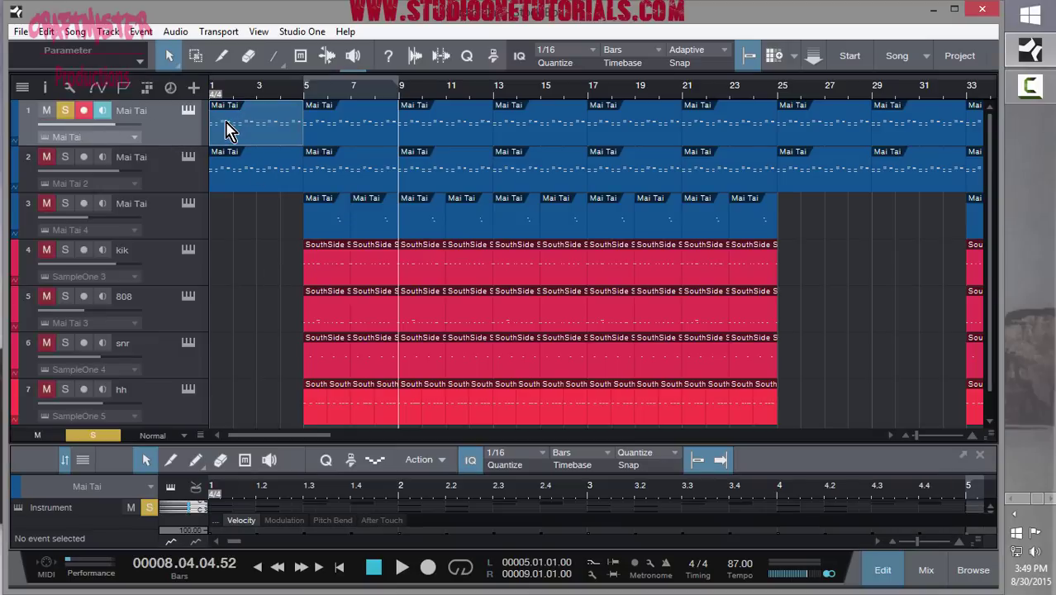
{"action": "left_click", "coordinate": [185, 110]}
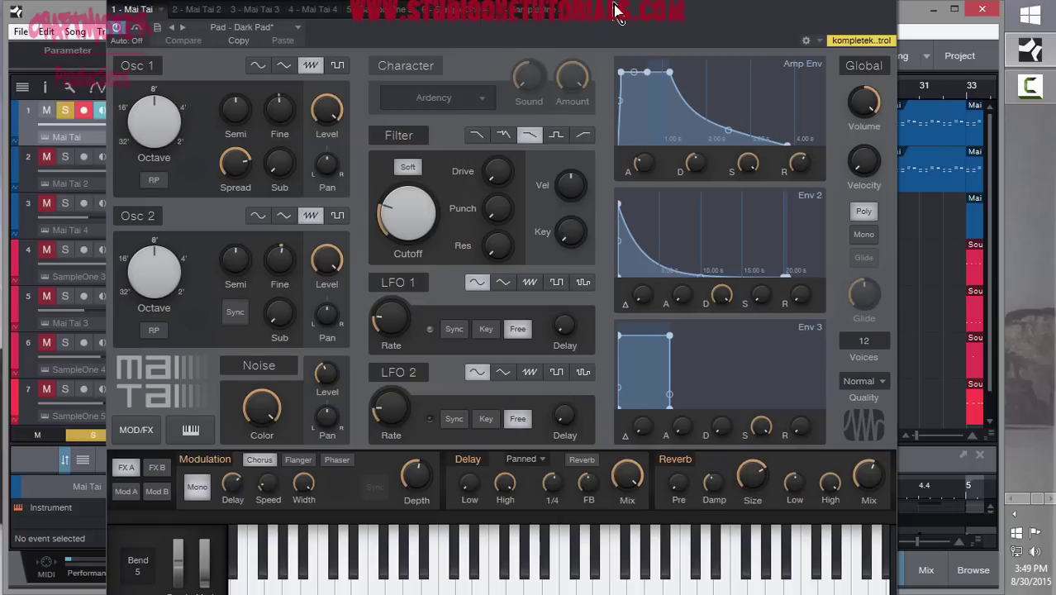
{"action": "left_click_drag", "start_coordinate": [615, 13], "coordinate": [570, 33]}
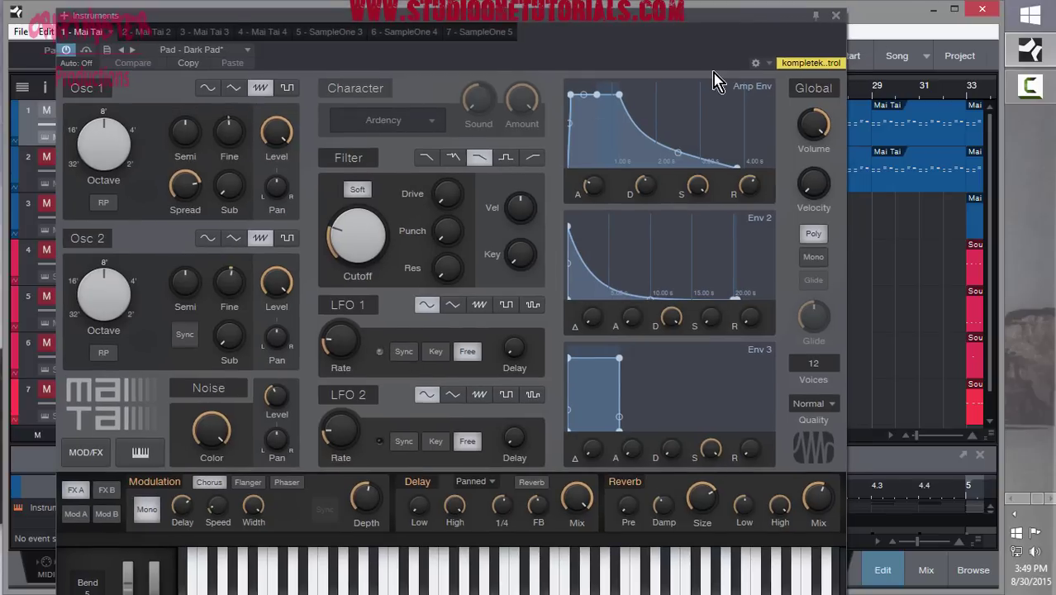
{"action": "left_click", "coordinate": [844, 15]}
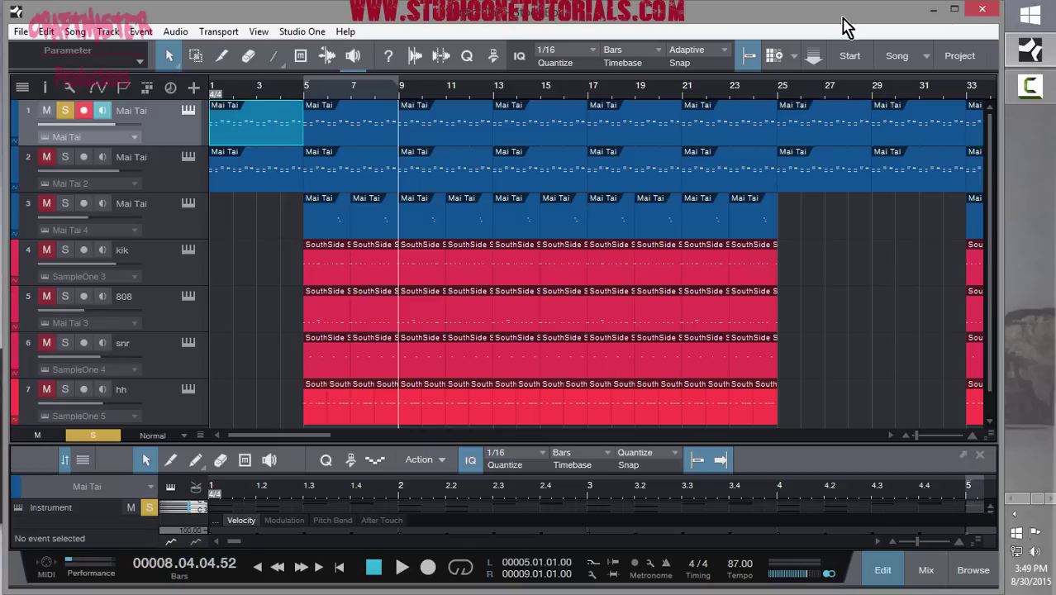
Show the first Mai Tai track's opening clip in an enlarged note editor and enable looping of bars 5 to 9.
{"action": "left_click", "coordinate": [273, 132]}
{"action": "left_click_drag", "start_coordinate": [392, 443], "coordinate": [347, 151]}
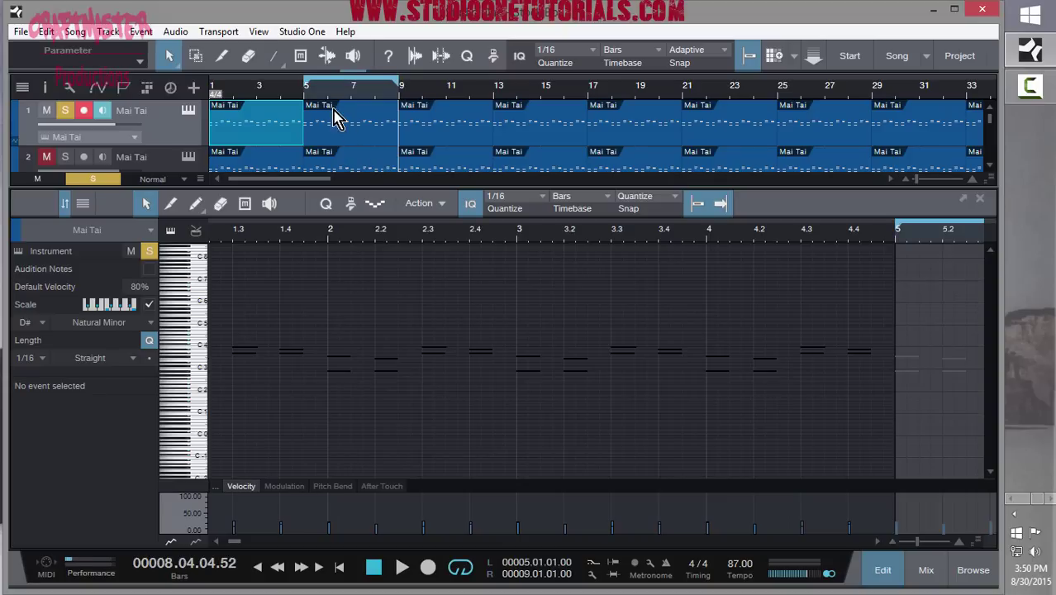
{"action": "scroll", "coordinate": [393, 381], "scroll_direction": "up", "scroll_amount": 6}
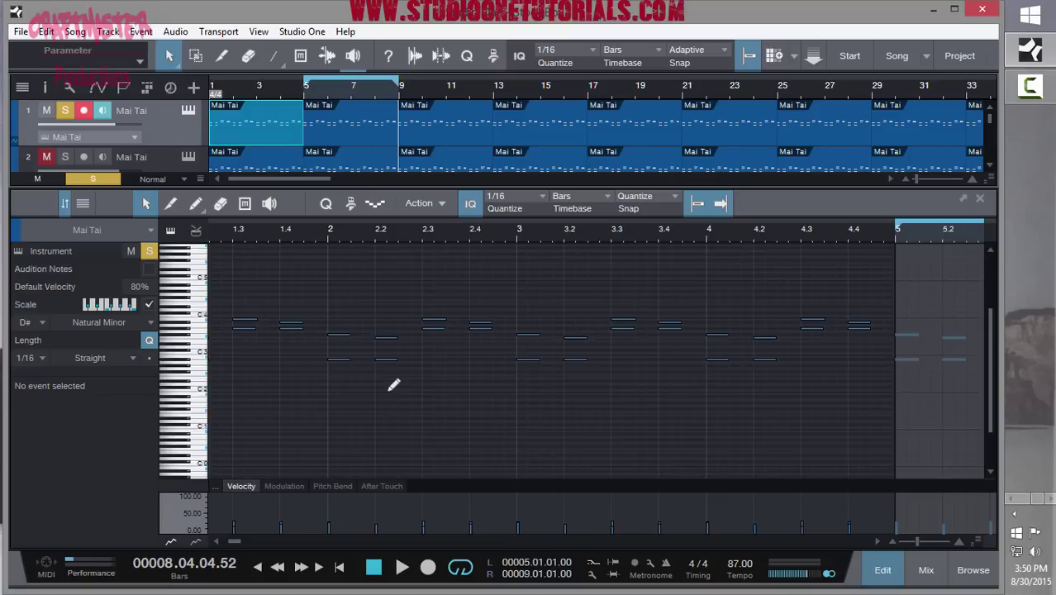
{"action": "left_click_drag", "start_coordinate": [325, 245], "coordinate": [351, 240]}
{"action": "scroll", "coordinate": [238, 555], "scroll_direction": "left", "scroll_amount": 1}
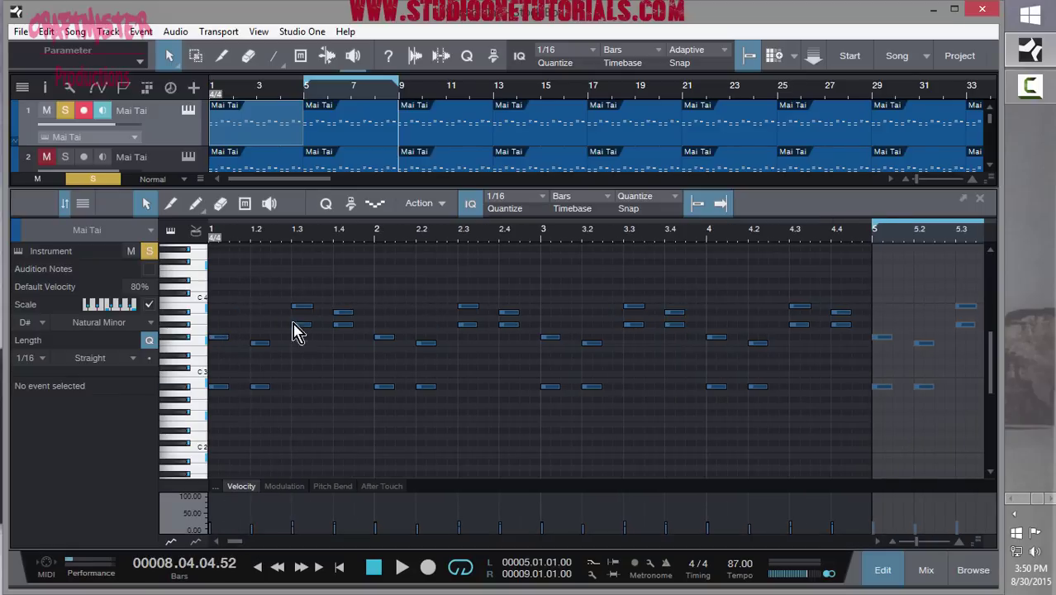
Play the soloed melody from bar 5 with its notes in view, and return playback to bar 5.
{"action": "left_click", "coordinate": [306, 99]}
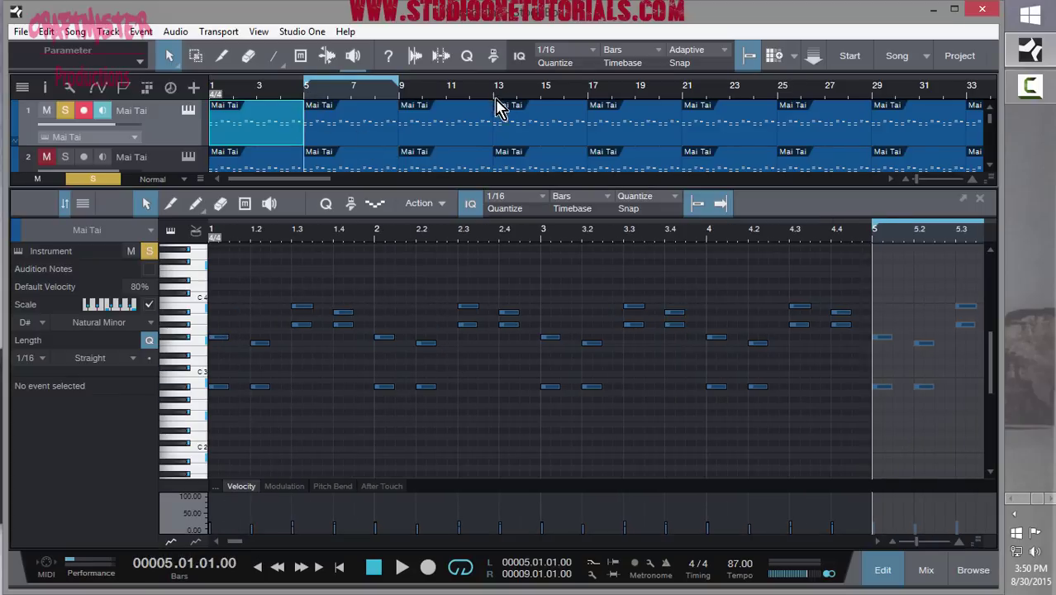
{"action": "key", "text": "space"}
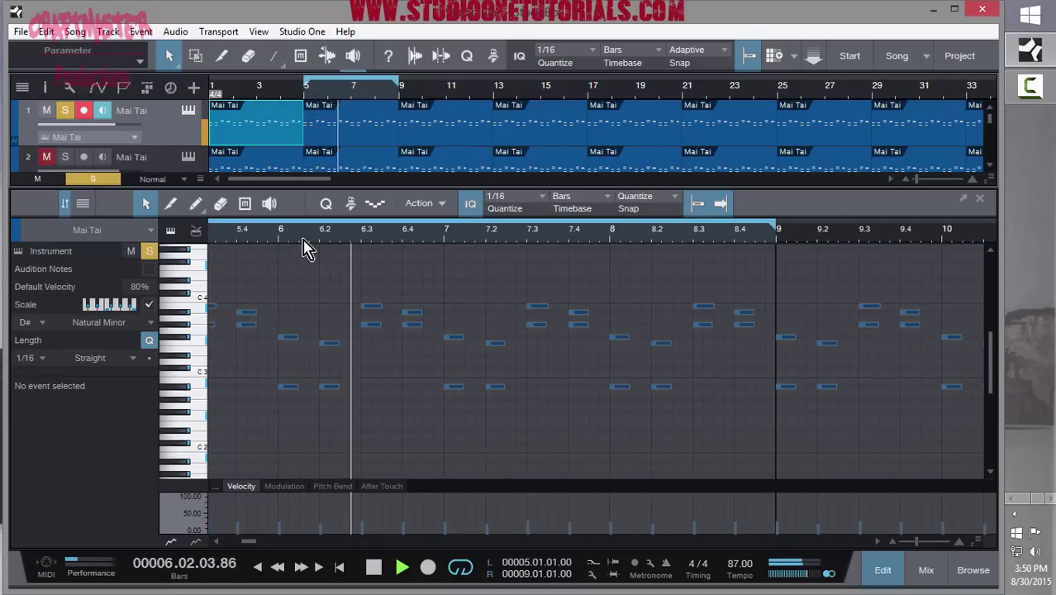
{"action": "left_click_drag", "start_coordinate": [302, 241], "coordinate": [356, 246]}
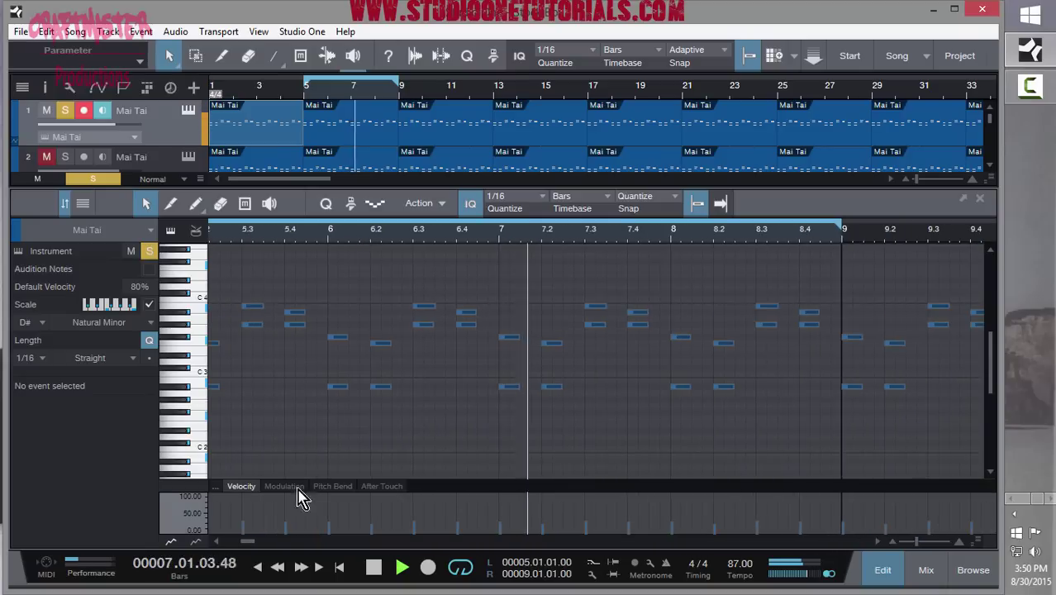
{"action": "mouse_move", "coordinate": [246, 541]}
{"action": "left_mouse_down"}
{"action": "mouse_move", "coordinate": [263, 565]}
{"action": "mouse_move", "coordinate": [250, 548]}
{"action": "left_mouse_up"}
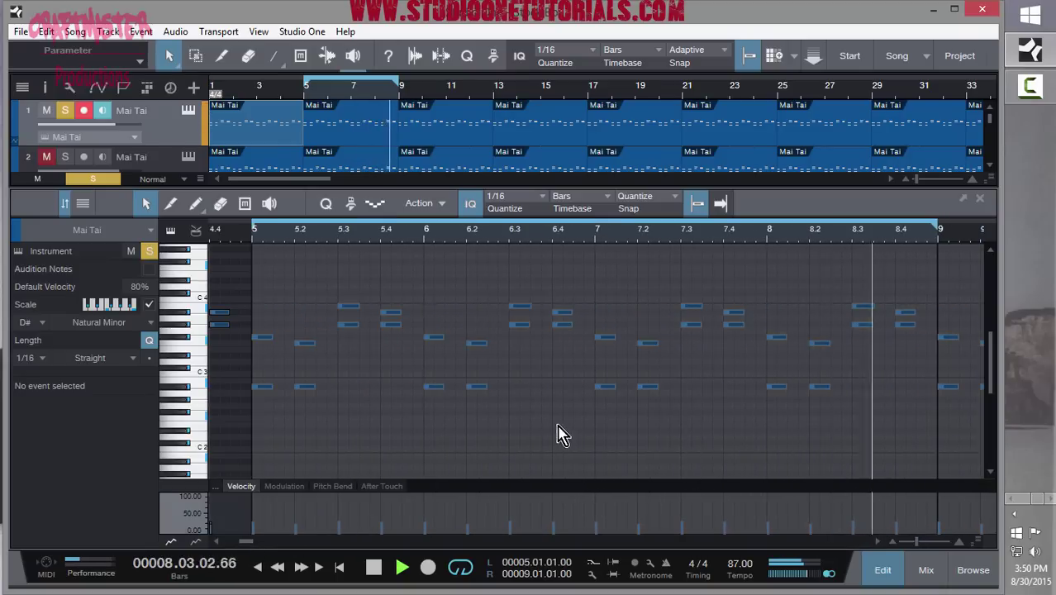
{"action": "key", "text": "space"}
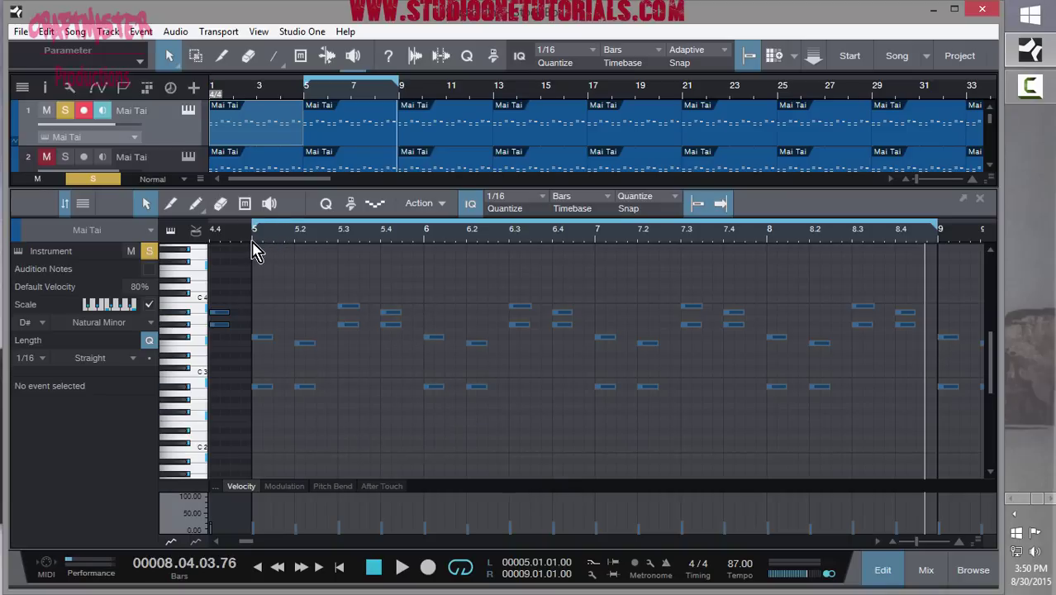
{"action": "key", "text": "space"}
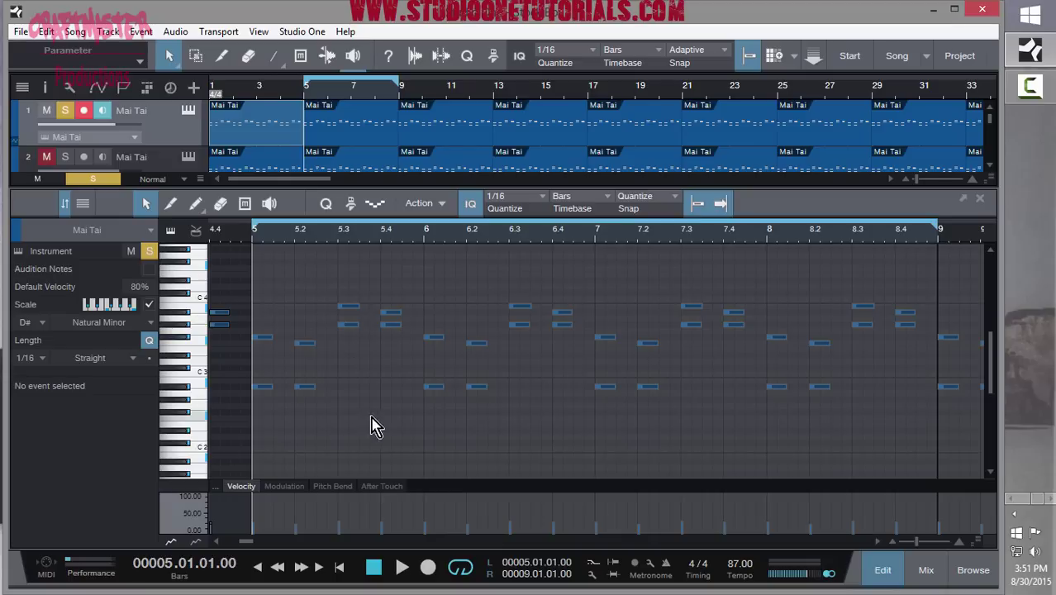
Delete the four lower harmony notes in bar 5 of the first Mai Tai track, leaving only the upper melody notes.
{"action": "left_click_drag", "start_coordinate": [372, 424], "coordinate": [259, 385]}
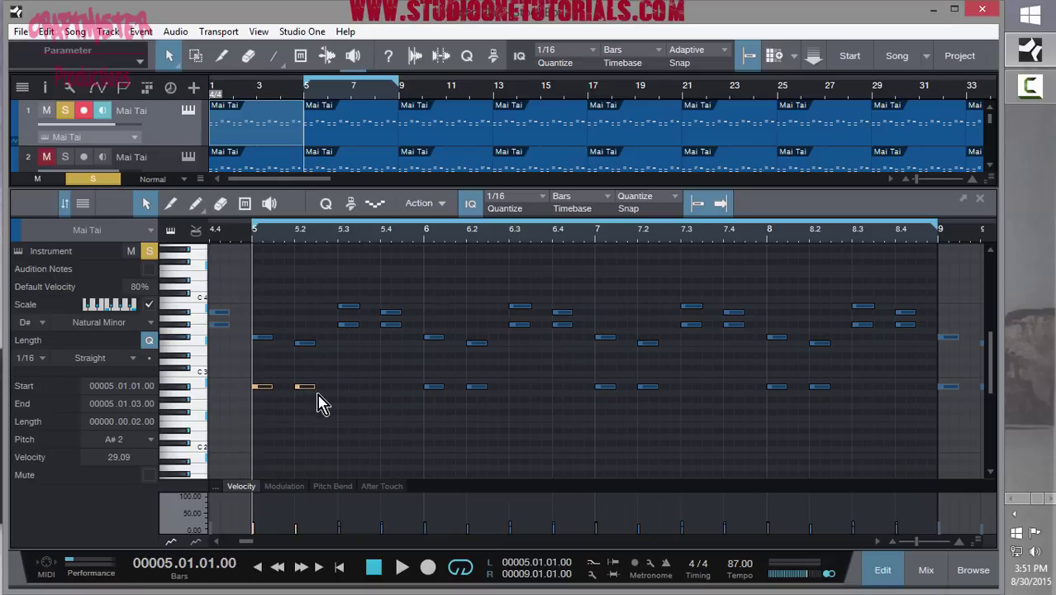
{"action": "left_click_drag", "start_coordinate": [413, 347], "coordinate": [347, 331]}
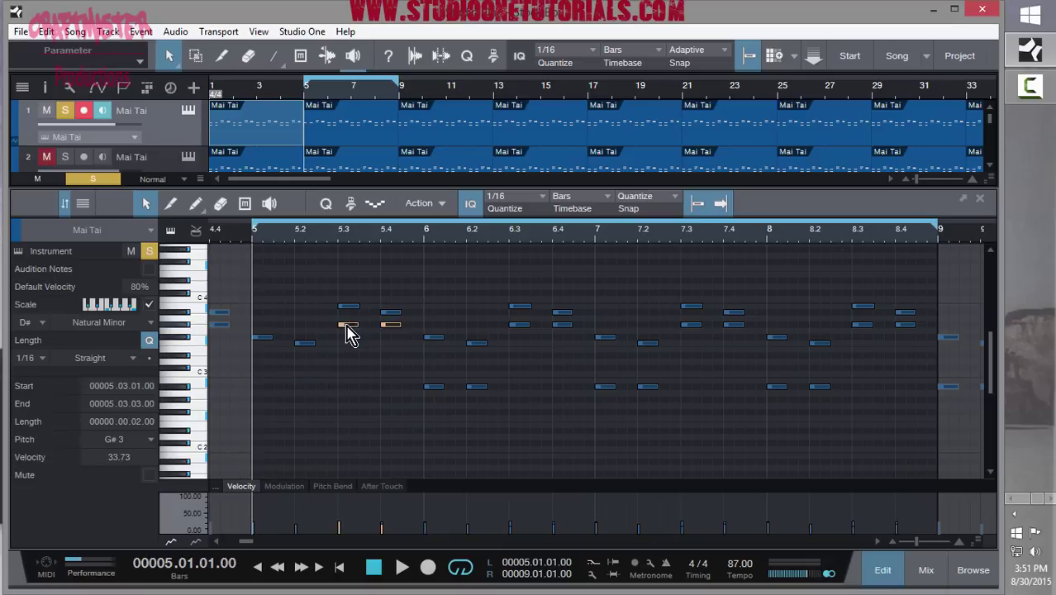
{"action": "key", "text": "Delete"}
{"action": "left_click", "coordinate": [348, 306]}
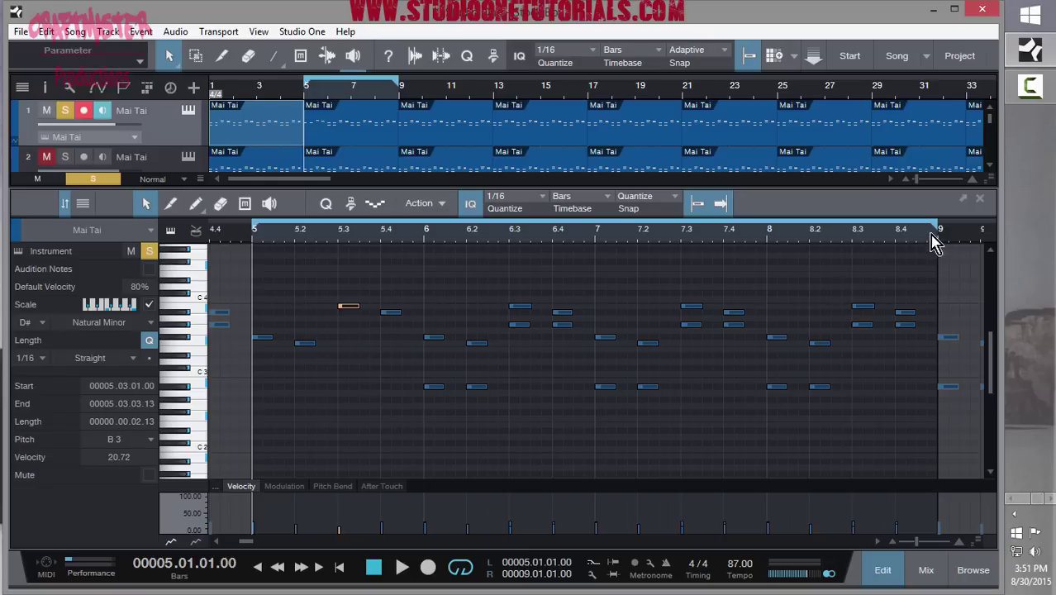
Shorten the loop to bar 5 only, ending at bar 6, and audition the upper melody notes alone.
{"action": "key", "text": "p"}
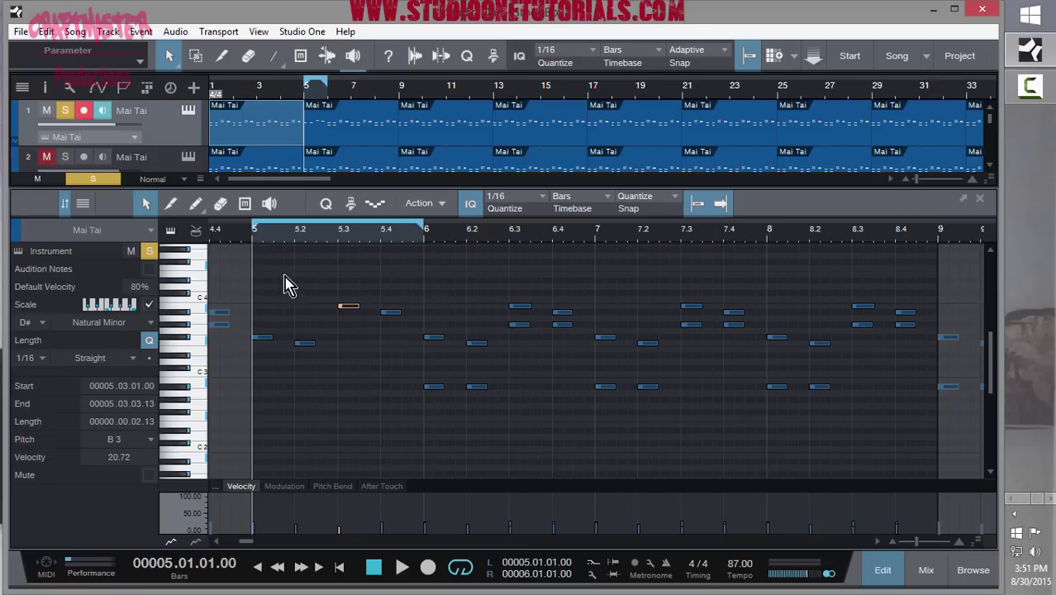
{"action": "key", "text": "space"}
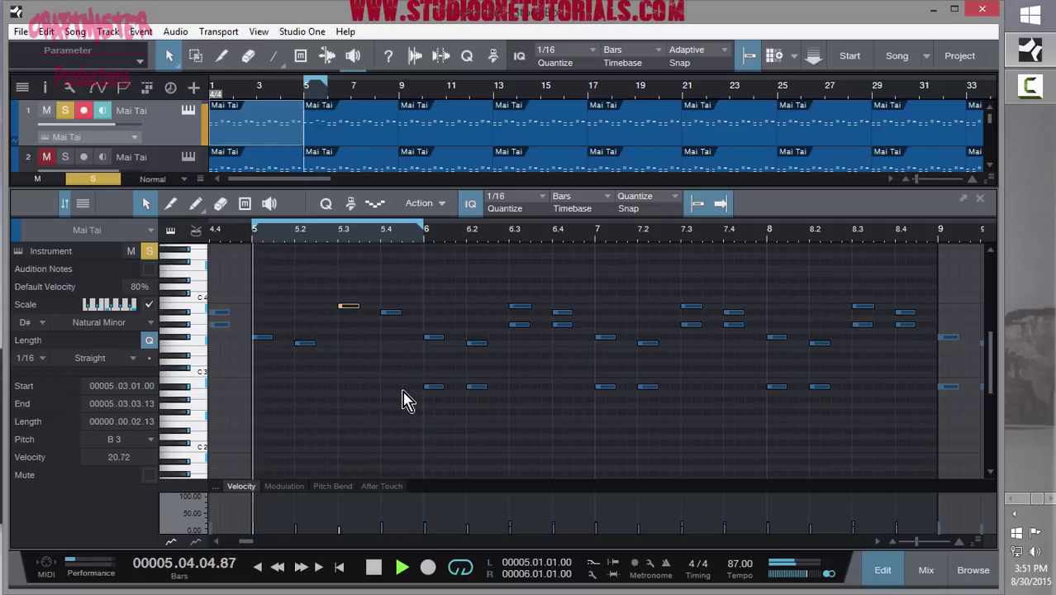
{"action": "key", "text": "space"}
Copy the four lower notes from bar 6 into bar 5, audition the combined notes, and return to bar 5.
{"action": "left_click_drag", "start_coordinate": [586, 429], "coordinate": [410, 361]}
{"action": "left_click_drag", "start_coordinate": [583, 356], "coordinate": [512, 322]}
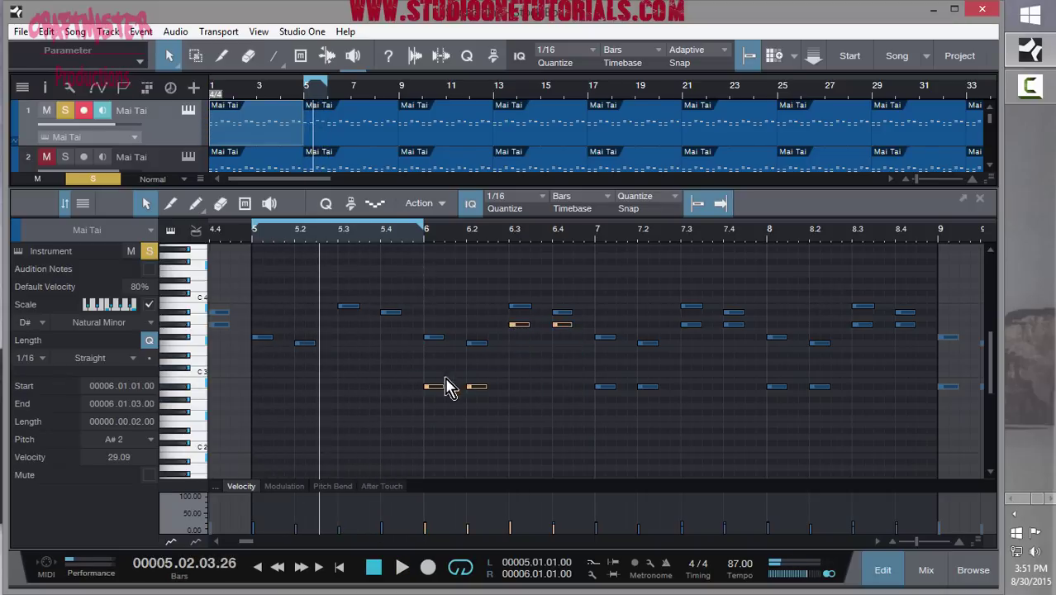
{"action": "left_click_drag", "start_coordinate": [431, 387], "coordinate": [256, 386]}
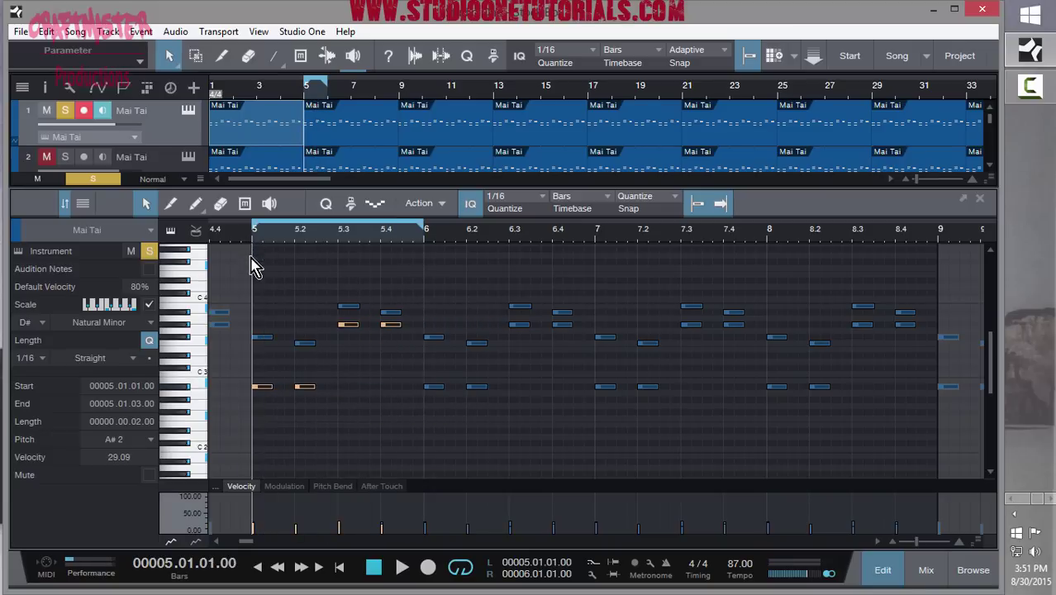
{"action": "key", "text": "space"}
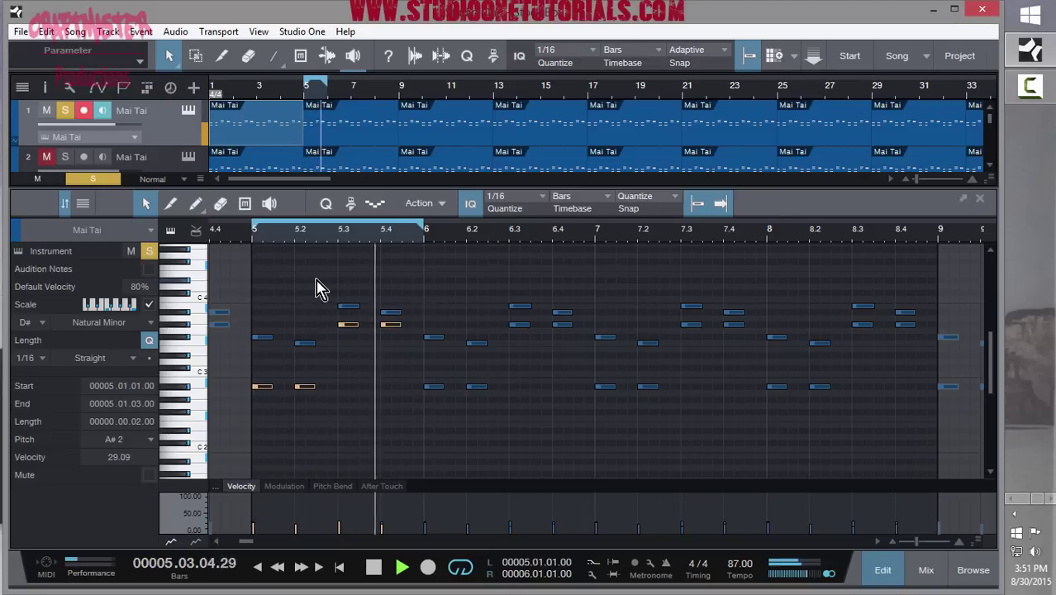
{"action": "key", "text": "space"}
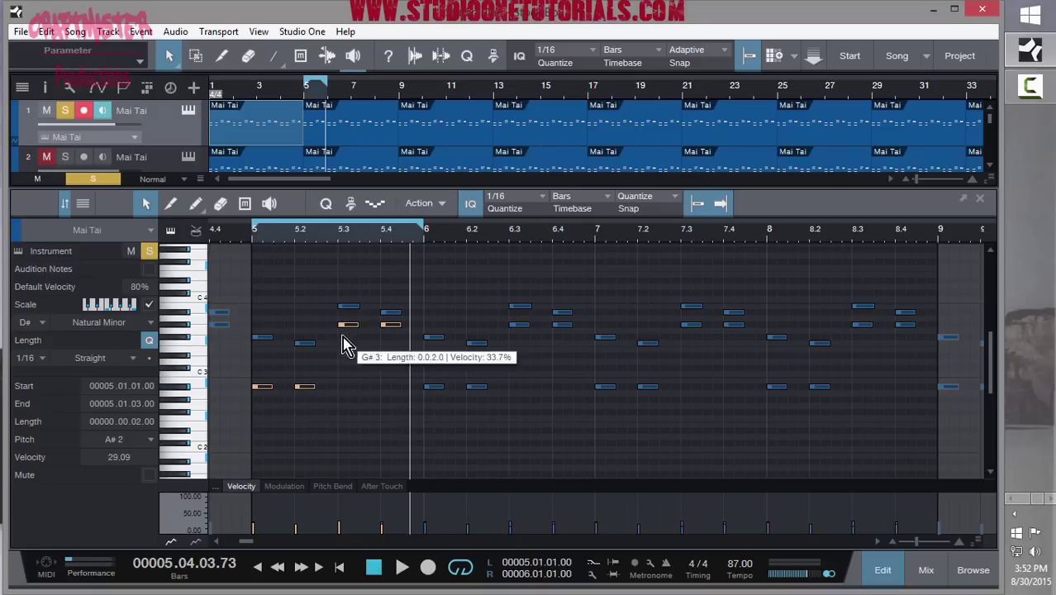
{"action": "left_click", "coordinate": [251, 236]}
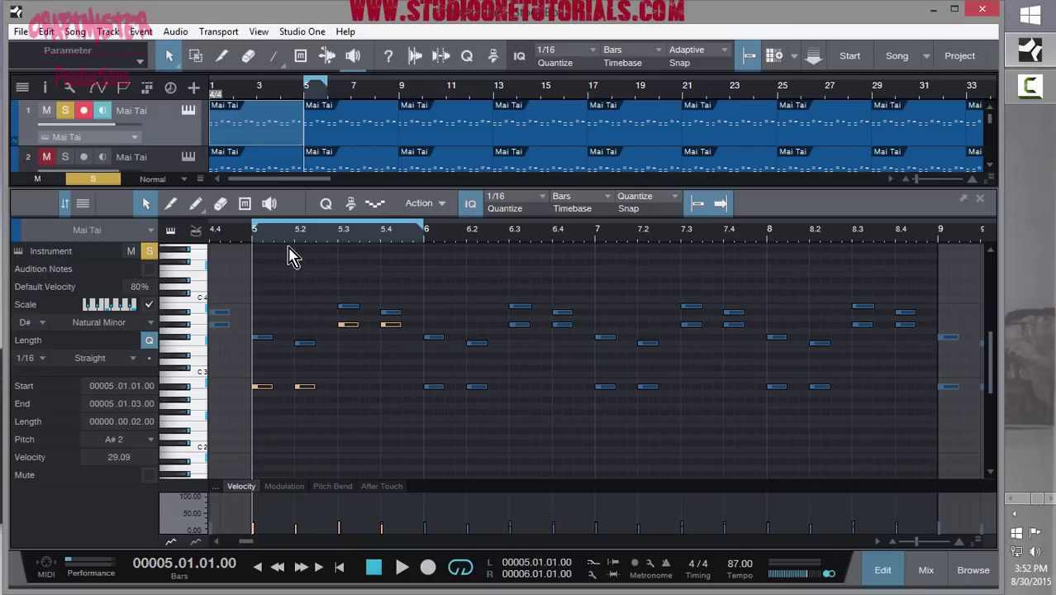
Solo the first and second Mai Tai tracks together and extend the loop to end at bar 9.
{"action": "left_click", "coordinate": [69, 112]}
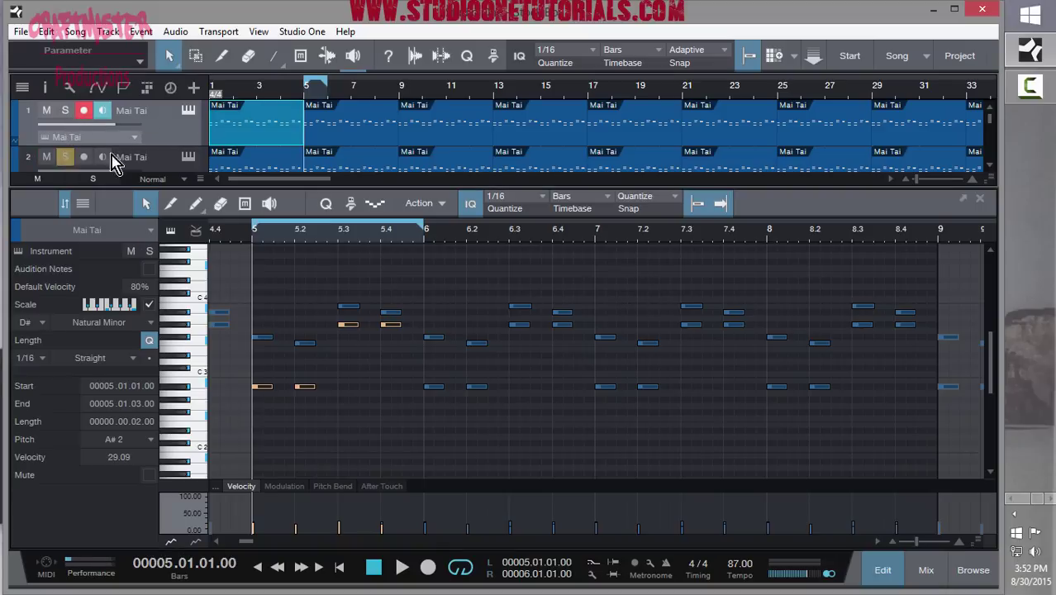
{"action": "left_click", "coordinate": [64, 111]}
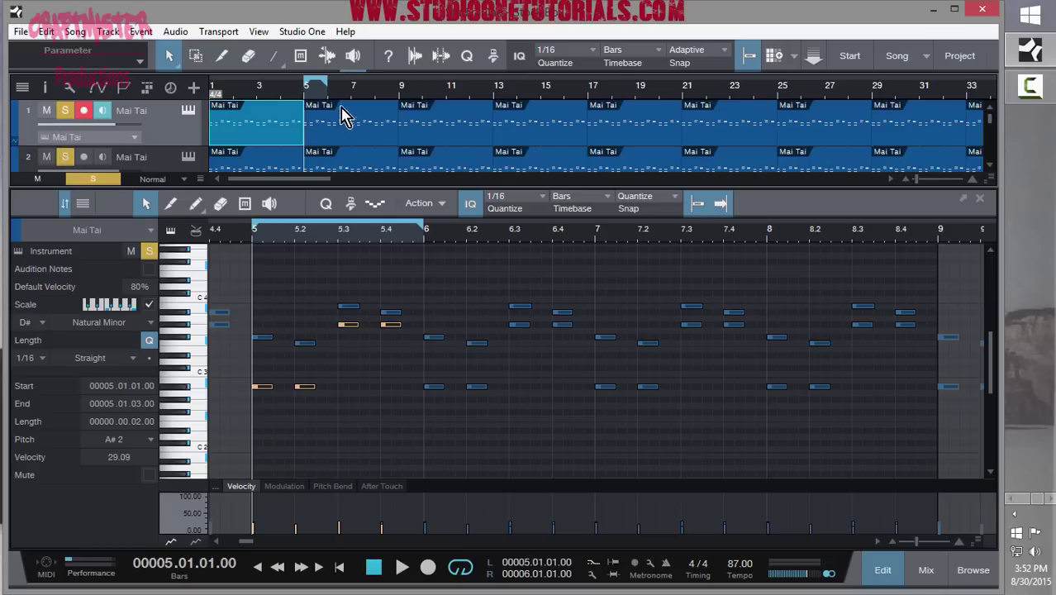
{"action": "left_click_drag", "start_coordinate": [328, 86], "coordinate": [401, 86]}
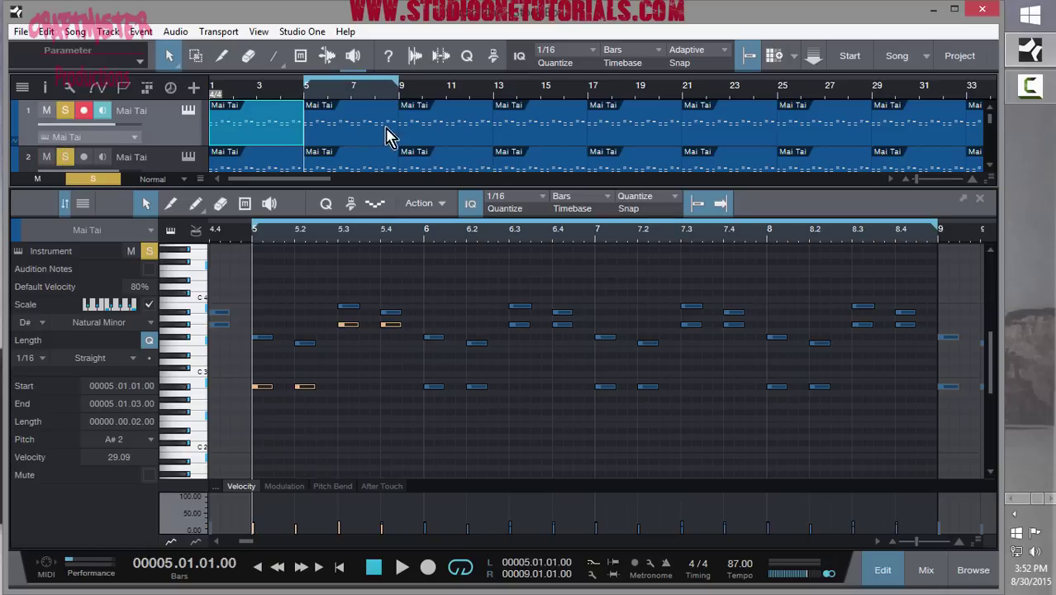
Select the second Mai Tai track's clip at bar 5 and open that track's synthesizer to examine its settings.
{"action": "left_click", "coordinate": [361, 168]}
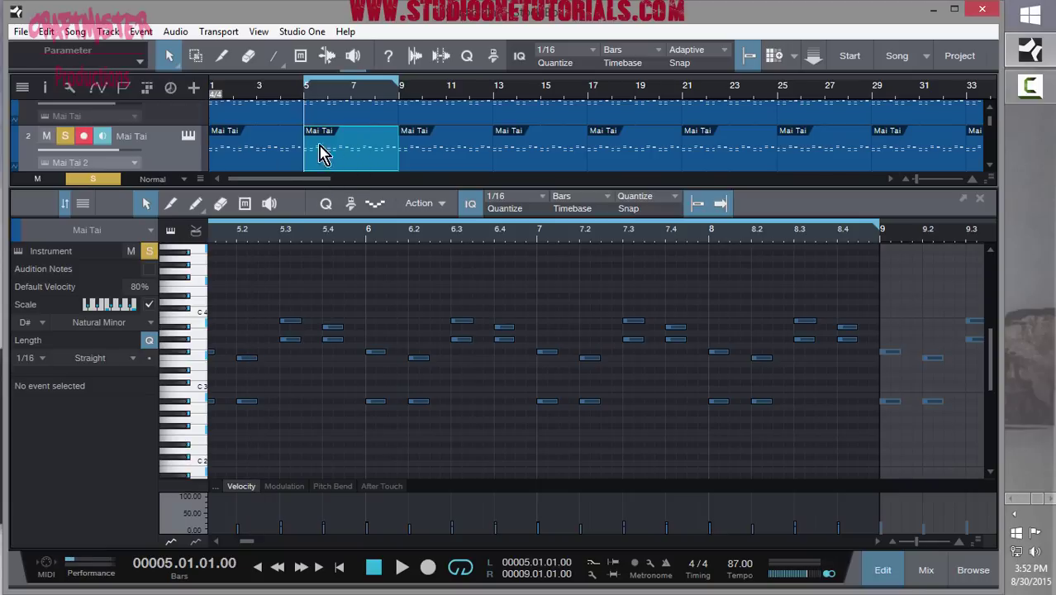
{"action": "left_click", "coordinate": [190, 139]}
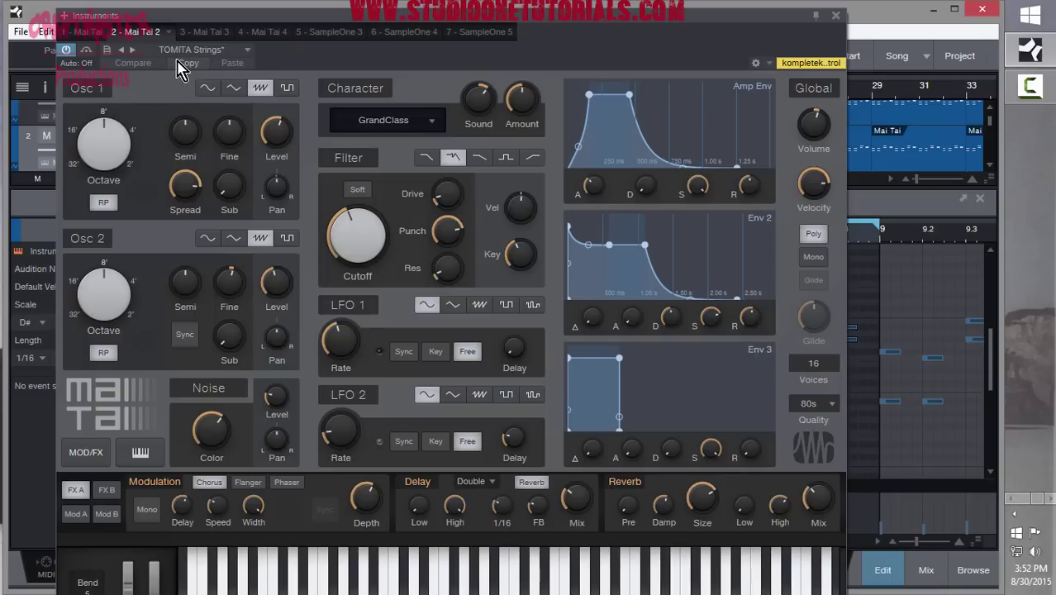
{"action": "mouse_move", "coordinate": [358, 267]}
{"action": "left_mouse_down"}
{"action": "mouse_move", "coordinate": [354, 229]}
{"action": "mouse_move", "coordinate": [354, 252]}
{"action": "left_mouse_up"}
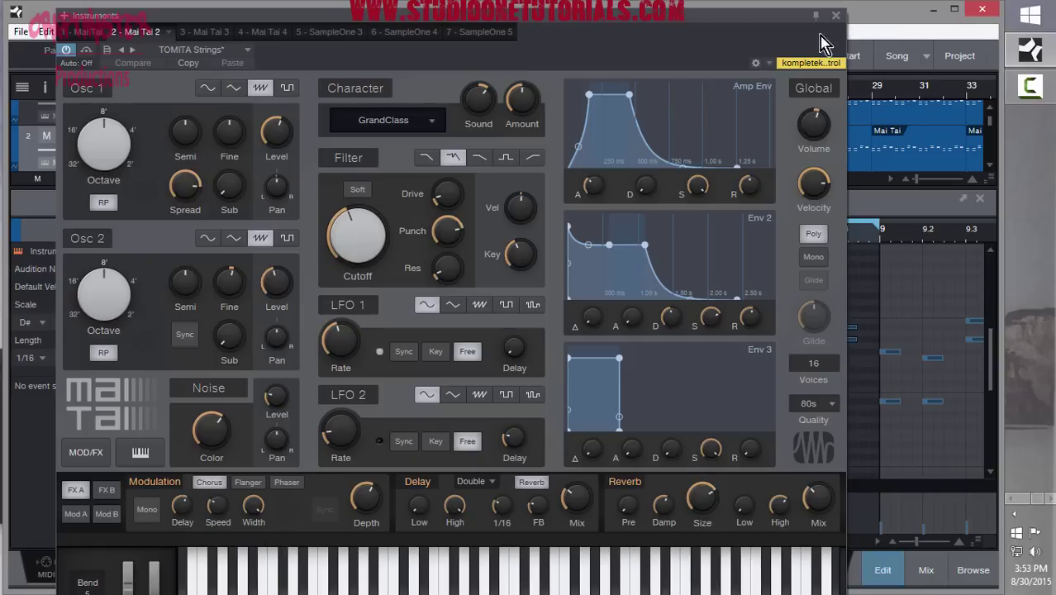
Close the synthesizer, audition the first Mai Tai track without the second, and re-solo the second to hear both together.
{"action": "left_click", "coordinate": [839, 18]}
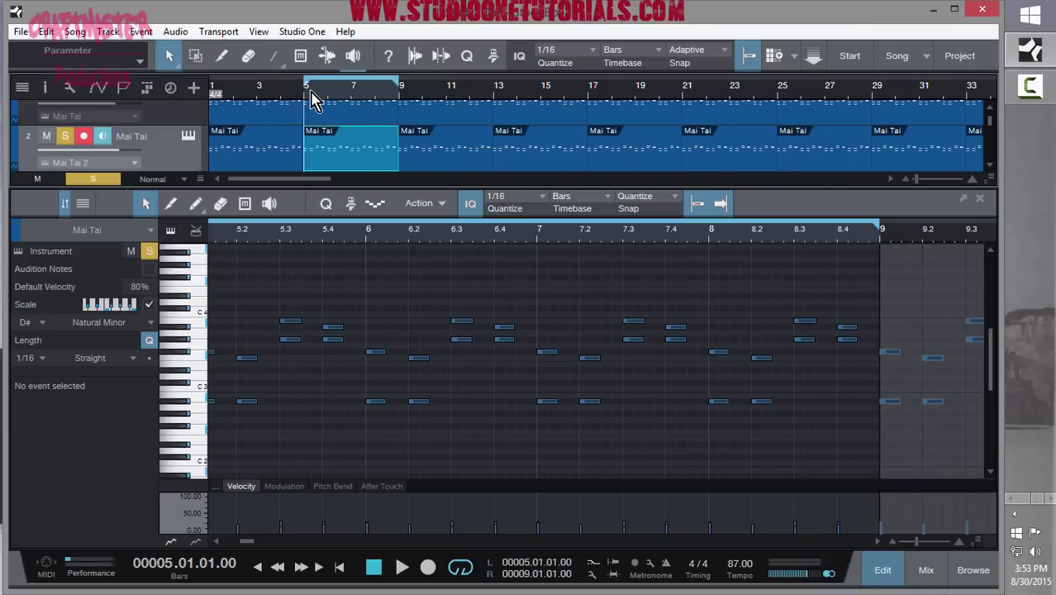
{"action": "scroll", "coordinate": [198, 153], "scroll_direction": "up", "scroll_amount": 1}
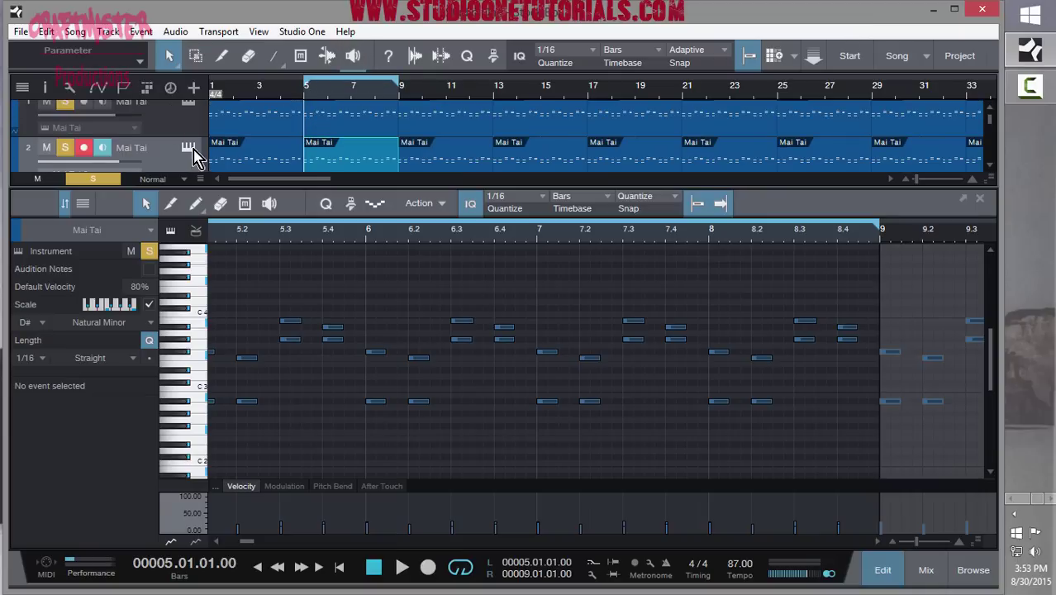
{"action": "left_click", "coordinate": [67, 147]}
{"action": "key", "text": "space"}
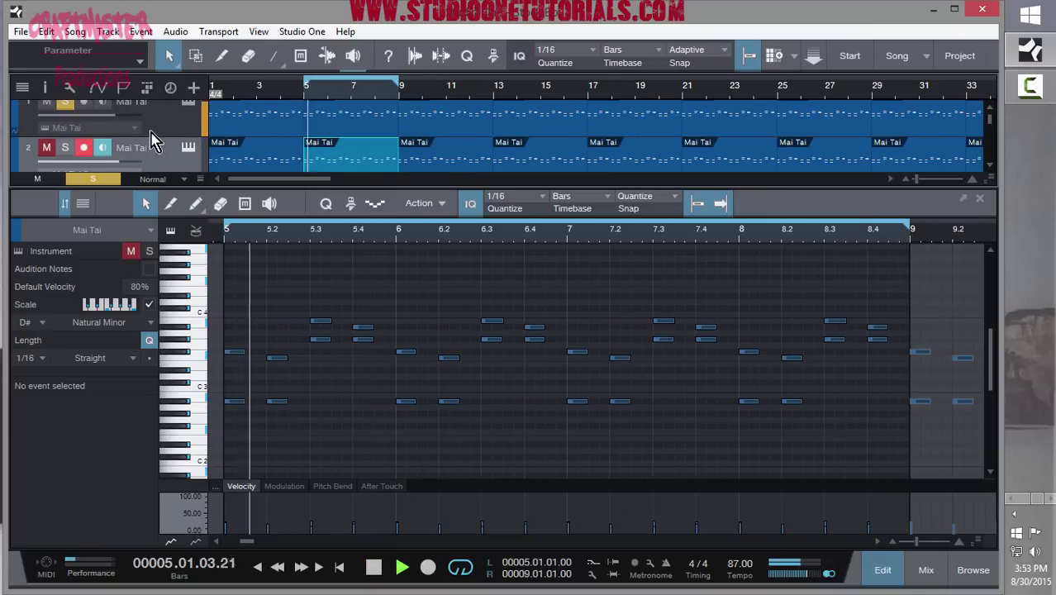
{"action": "key", "text": "space"}
{"action": "left_click", "coordinate": [66, 149]}
{"action": "key", "text": "space"}
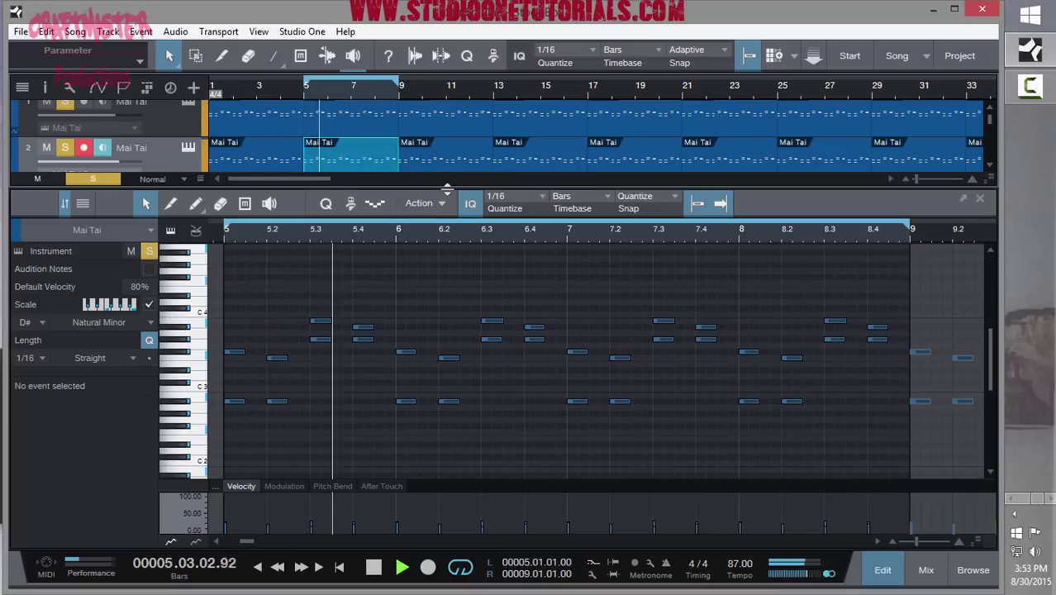
Enlarge the arrangement area, solo the third Mai Tai track with the first two, and play the loop from bar 5.
{"action": "left_click_drag", "start_coordinate": [446, 190], "coordinate": [437, 437]}
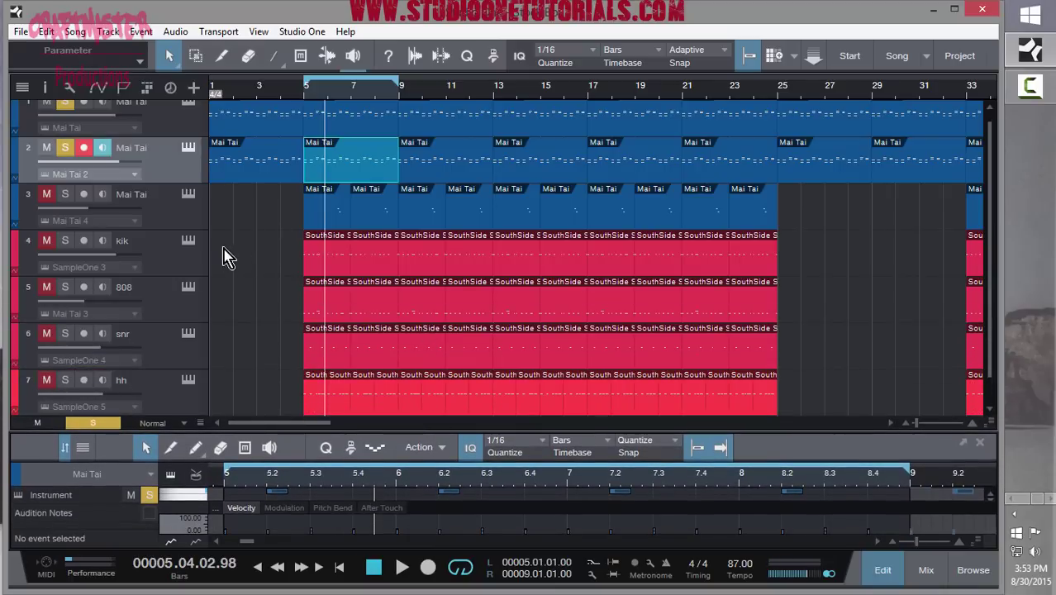
{"action": "left_click", "coordinate": [65, 194]}
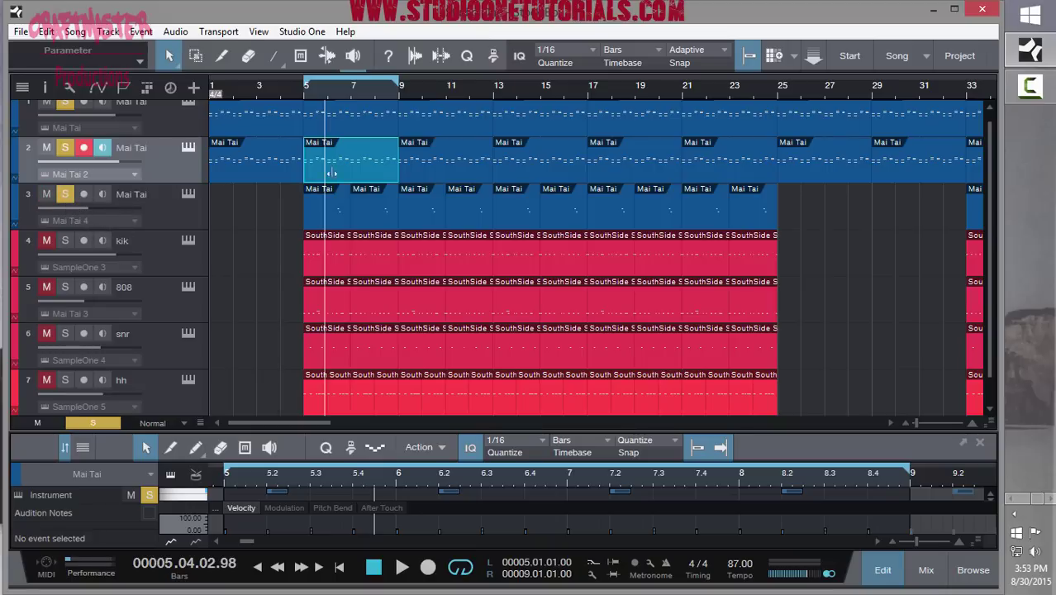
{"action": "left_click", "coordinate": [303, 93]}
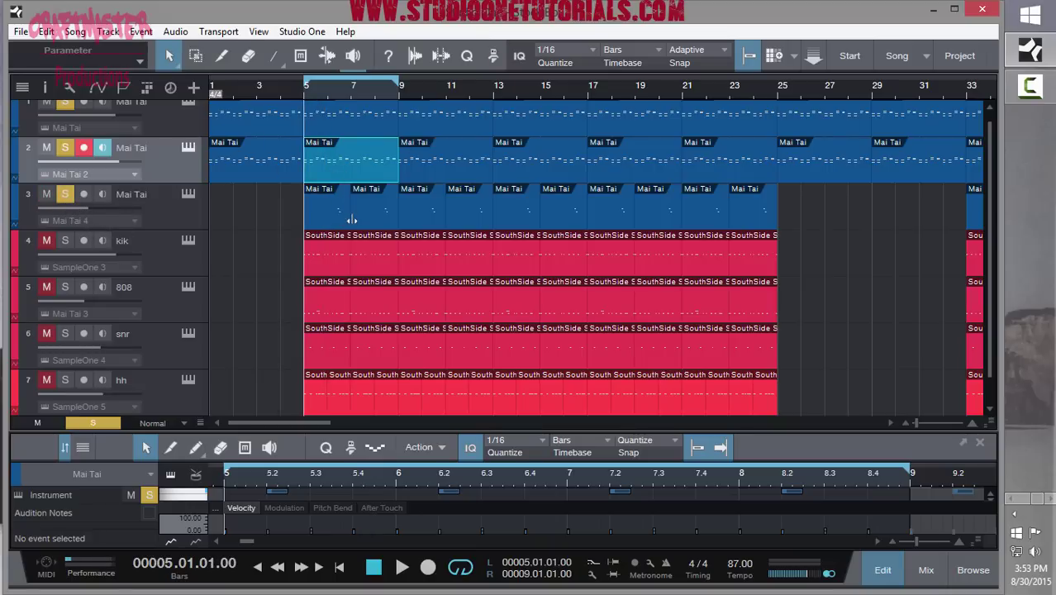
{"action": "key", "text": "space"}
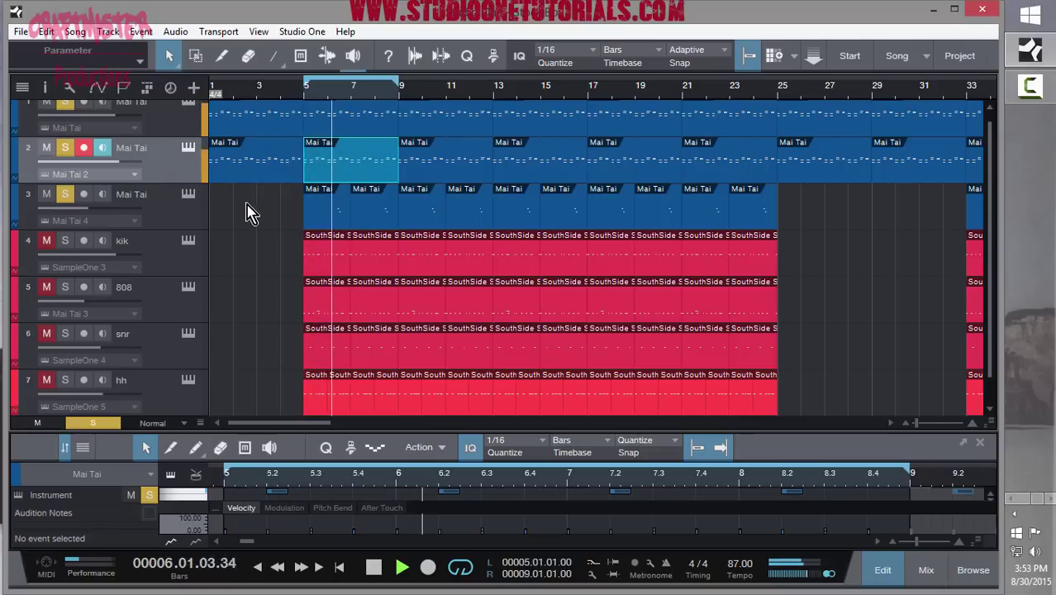
Select the third Mai Tai track's clip at bar 5 and examine its synthesizer settings, including the mono and glide options.
{"action": "left_click", "coordinate": [323, 218]}
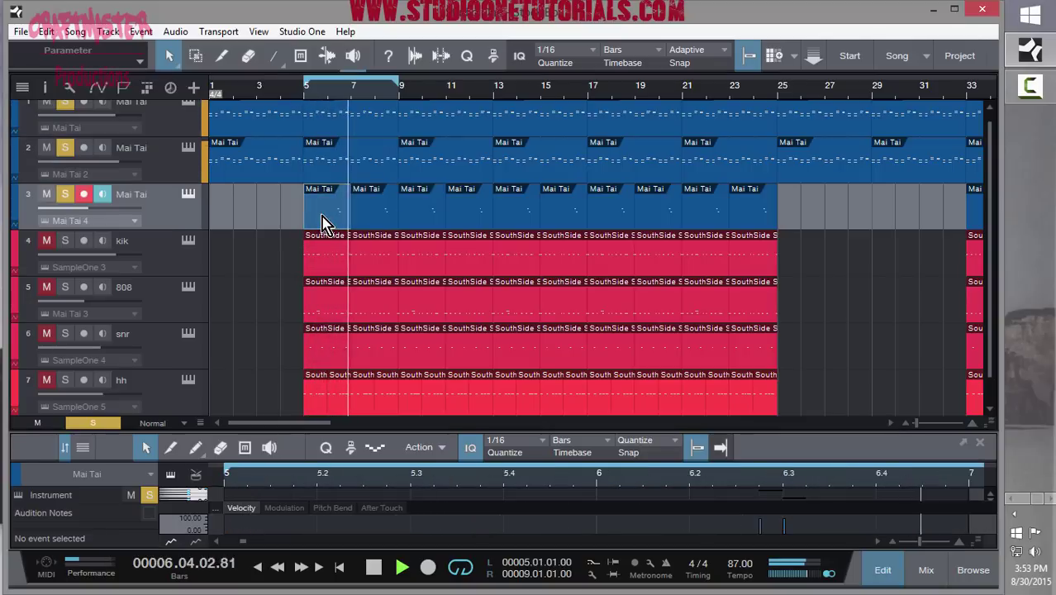
{"action": "left_click", "coordinate": [189, 196]}
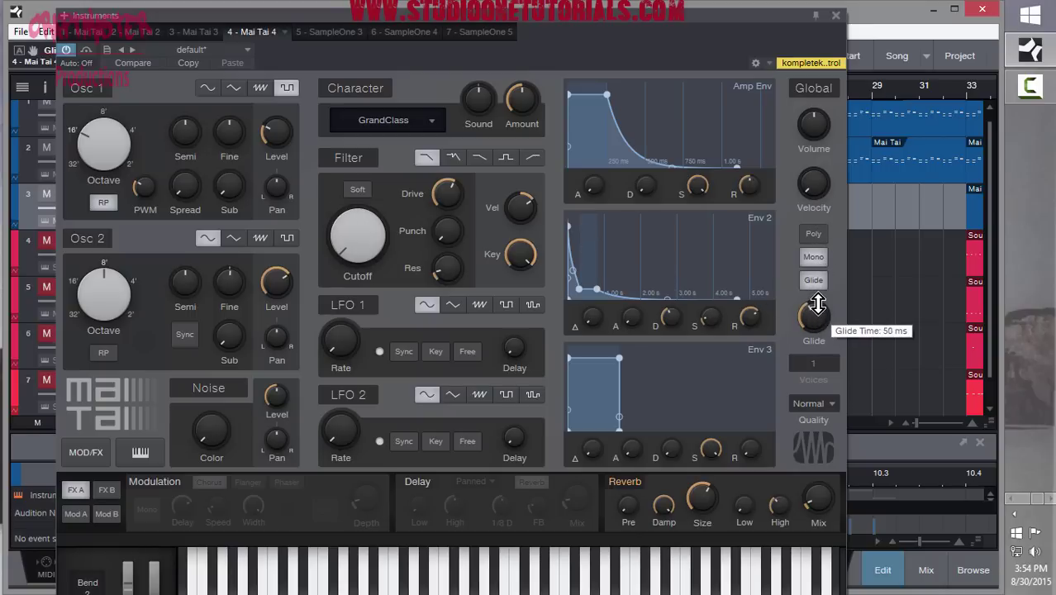
{"action": "left_click", "coordinate": [837, 17]}
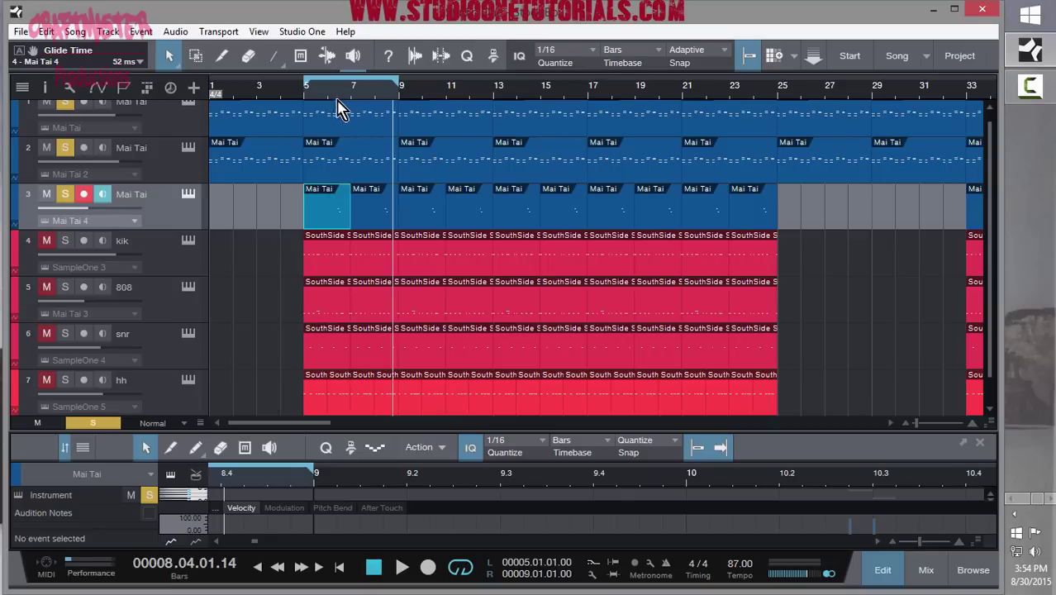
Audition the three soloed Mai Tai tracks and briefly reopen the third track's synthesizer to review its sound.
{"action": "key", "text": "space"}
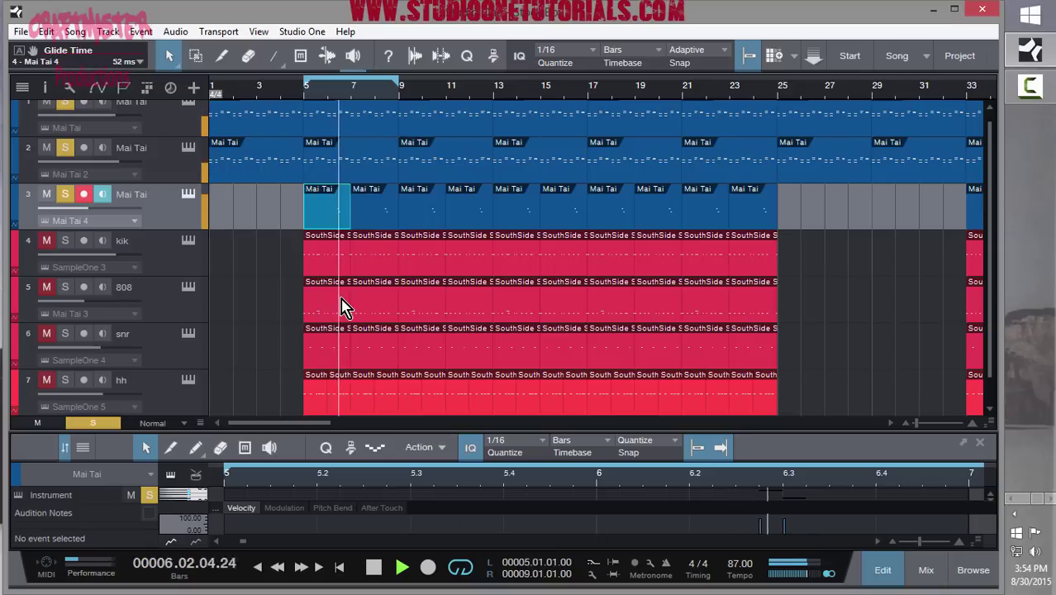
{"action": "left_click", "coordinate": [189, 196]}
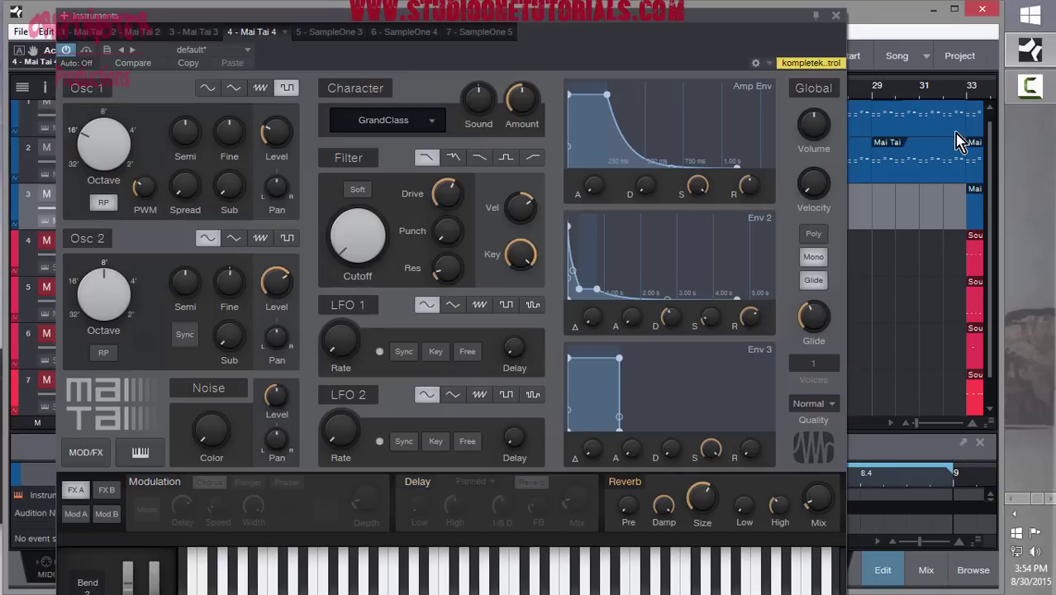
{"action": "left_click", "coordinate": [835, 14]}
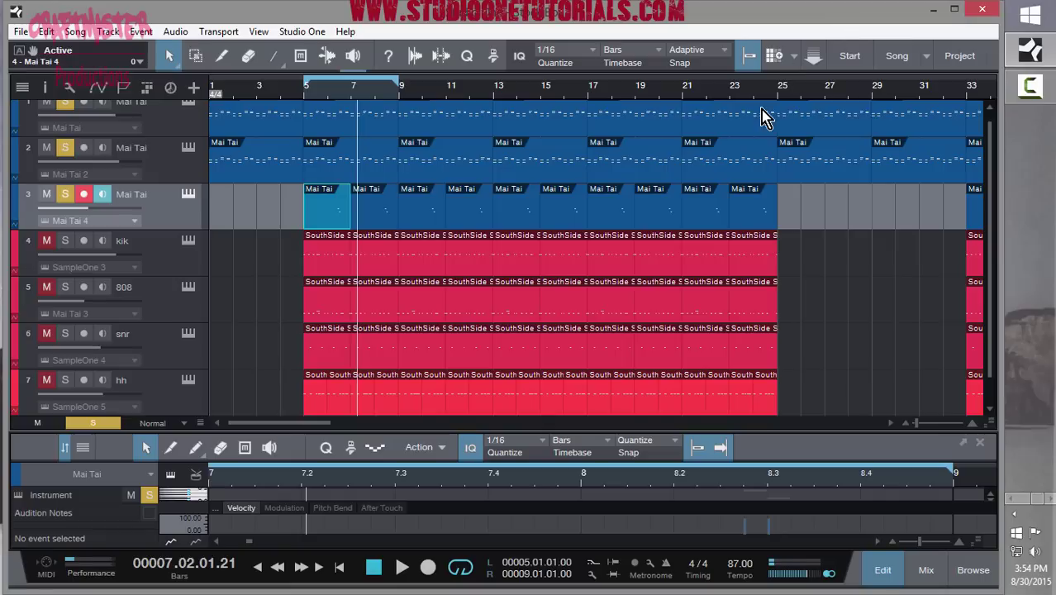
{"action": "left_click", "coordinate": [64, 240]}
{"action": "left_click", "coordinate": [46, 241]}
{"action": "left_click", "coordinate": [64, 240]}
{"action": "left_click", "coordinate": [46, 240]}
Solo the snr track with the melodic tracks and examine the snare sample in its Sample One instrument.
{"action": "left_click", "coordinate": [65, 334]}
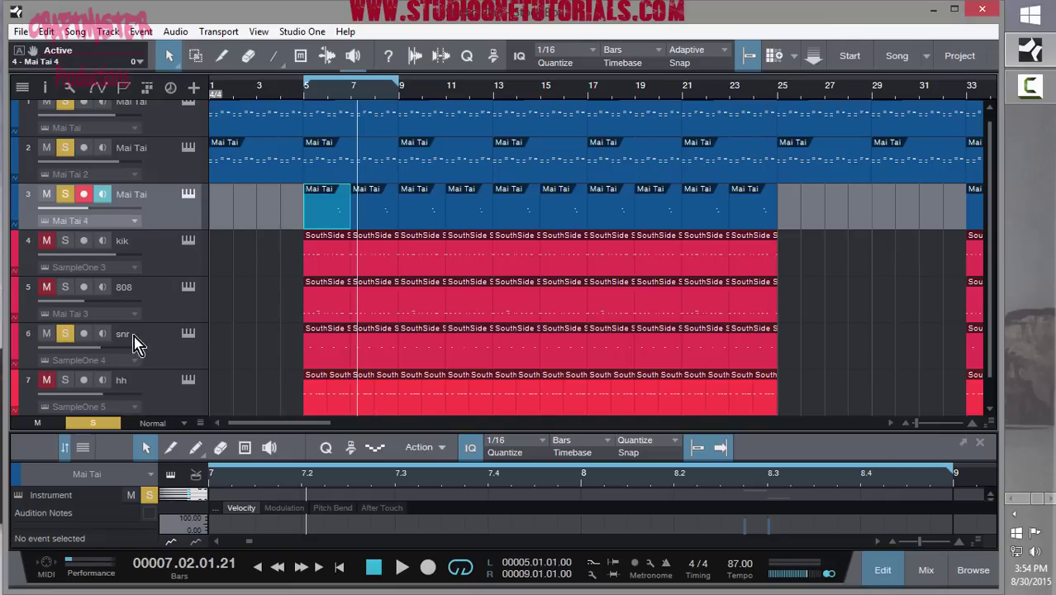
{"action": "left_click", "coordinate": [189, 335]}
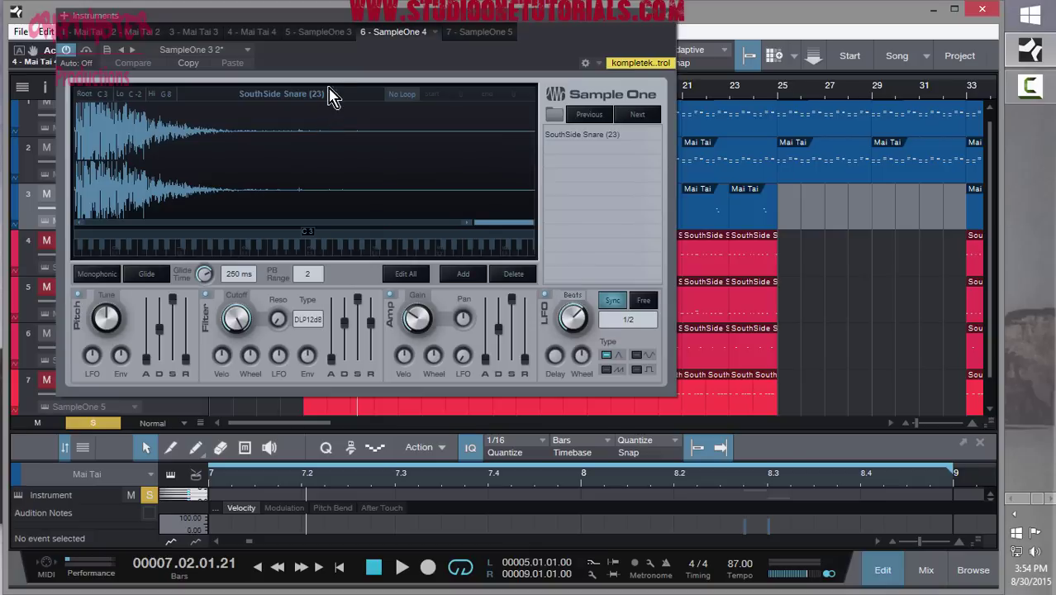
{"action": "left_click_drag", "start_coordinate": [452, 29], "coordinate": [459, 40]}
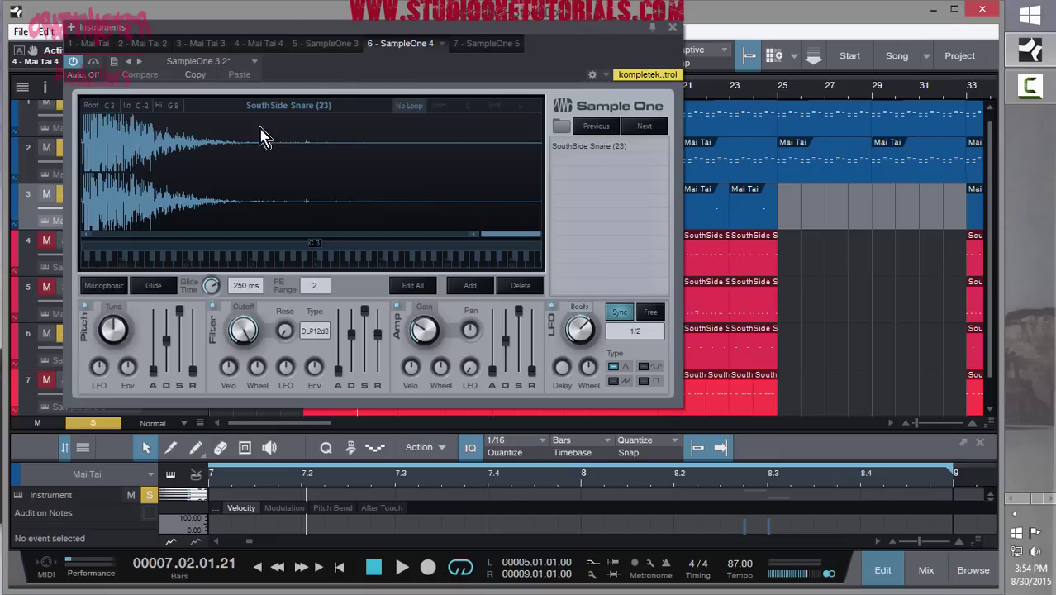
{"action": "left_click", "coordinate": [671, 28]}
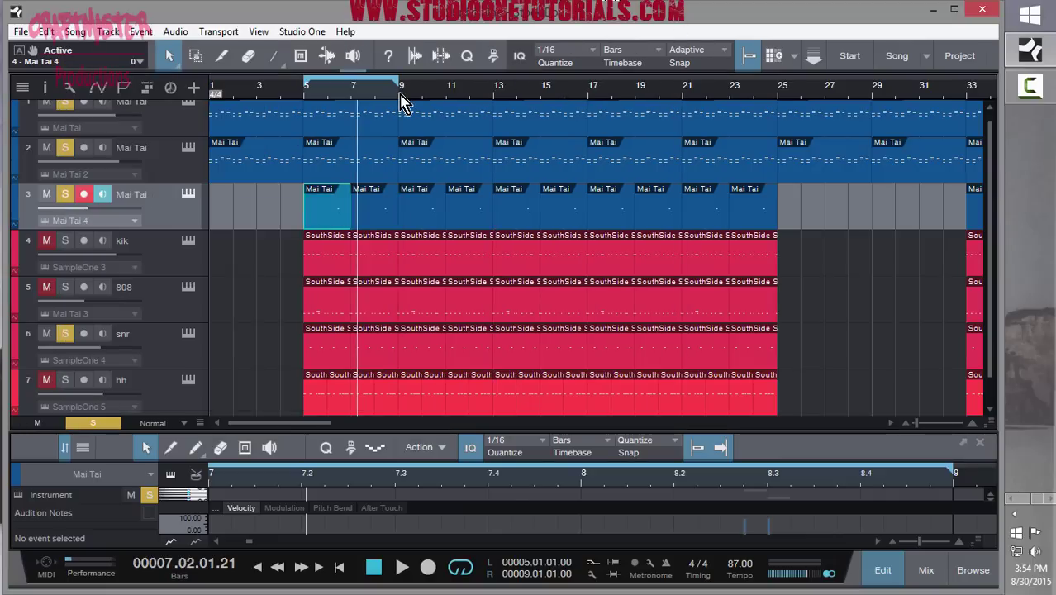
Audition the snare together with the three Mai Tai tracks from bar 5.
{"action": "left_click", "coordinate": [302, 98]}
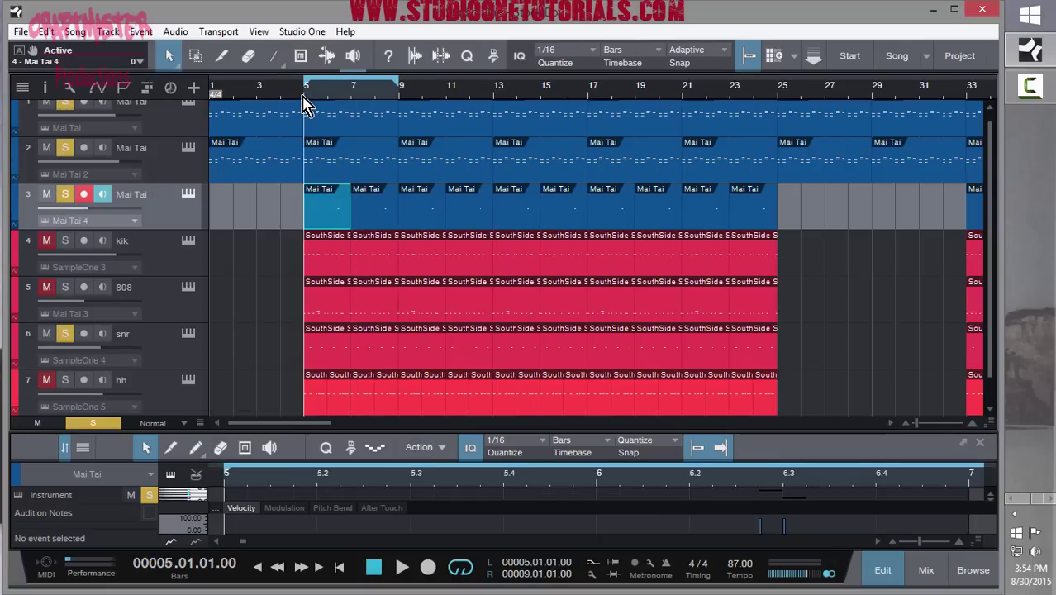
{"action": "key", "text": "space"}
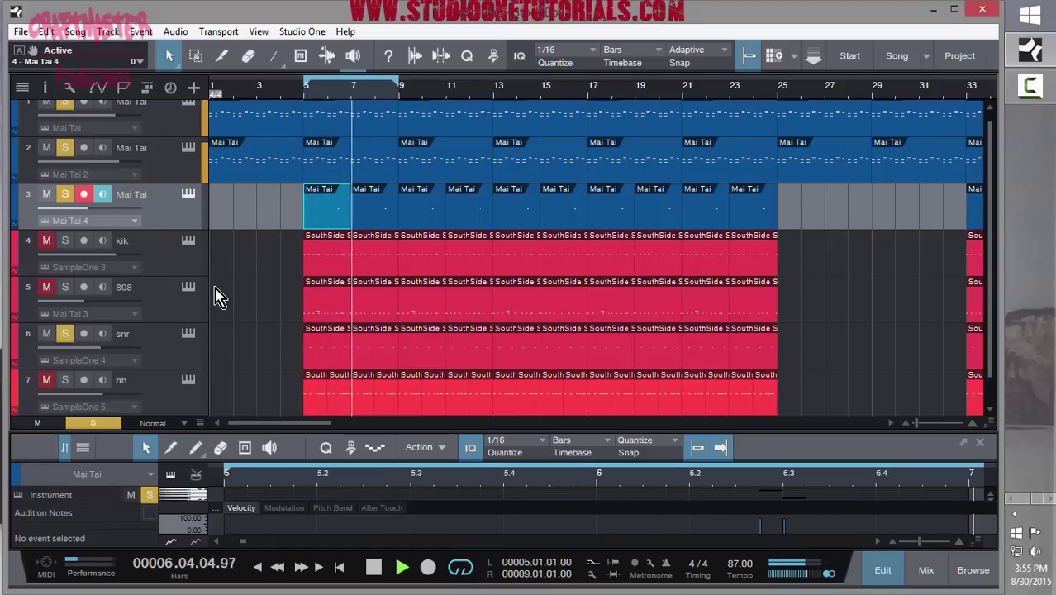
{"action": "key", "text": "space"}
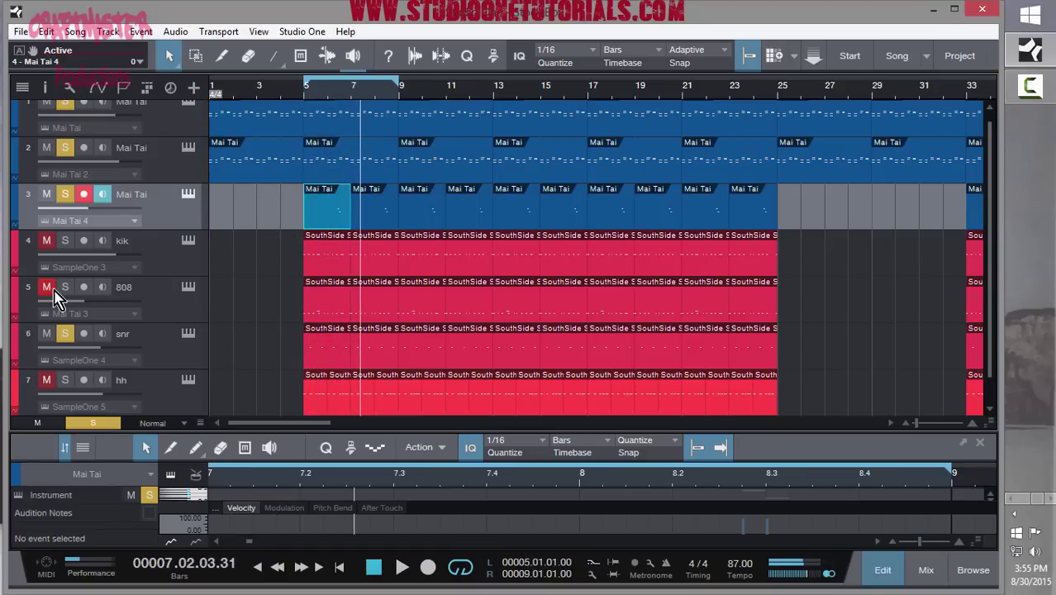
Solo the kik track in addition to the Mai Tai and snare tracks.
{"action": "left_click", "coordinate": [64, 240]}
{"action": "left_click", "coordinate": [64, 240]}
{"action": "left_click", "coordinate": [64, 240]}
{"action": "left_click", "coordinate": [46, 240]}
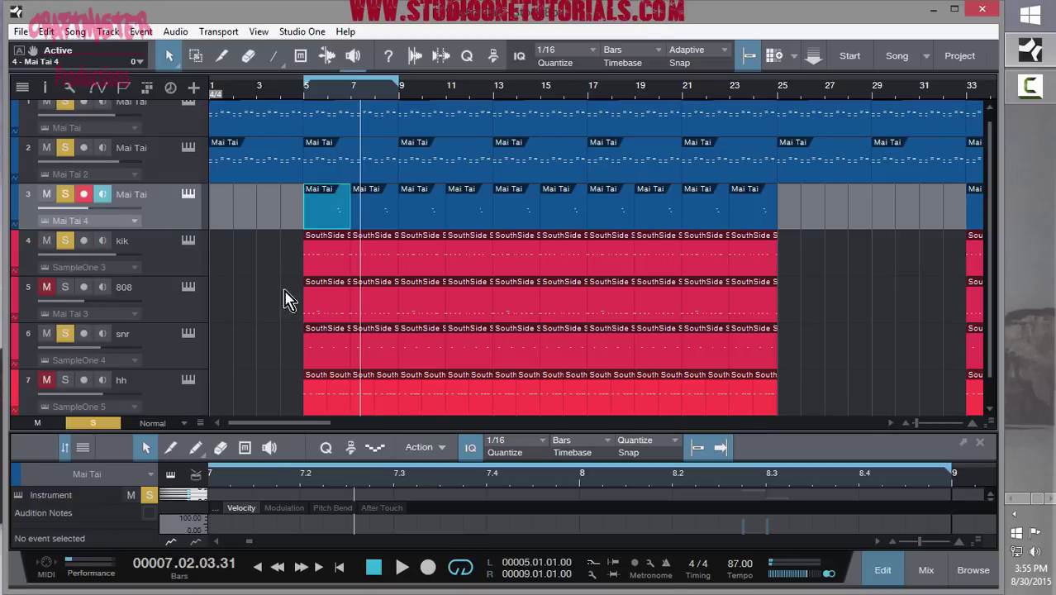
Show the kik clip at bar 5 in an enlarged note editor and audition its pattern from bar 5.
{"action": "left_click", "coordinate": [324, 256]}
{"action": "left_click_drag", "start_coordinate": [400, 430], "coordinate": [417, 193]}
{"action": "left_click_drag", "start_coordinate": [408, 245], "coordinate": [408, 237]}
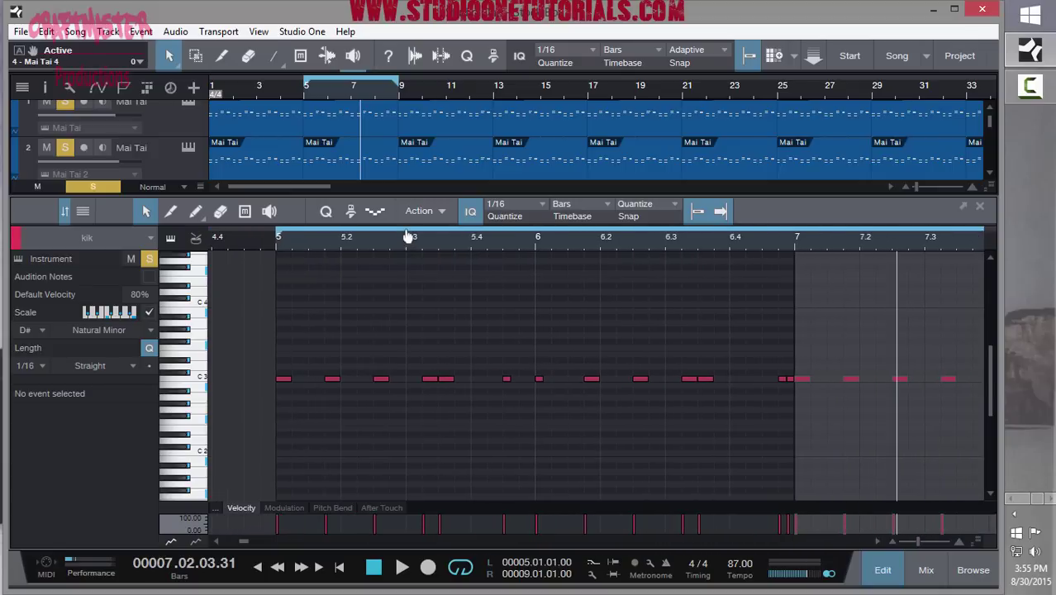
{"action": "left_click", "coordinate": [304, 94]}
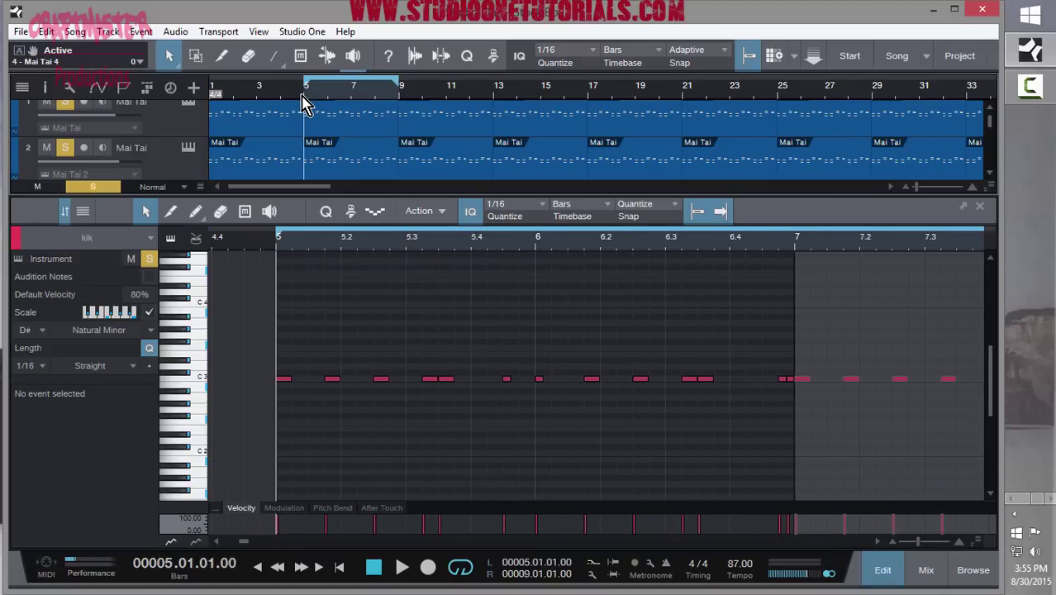
{"action": "key", "text": "space"}
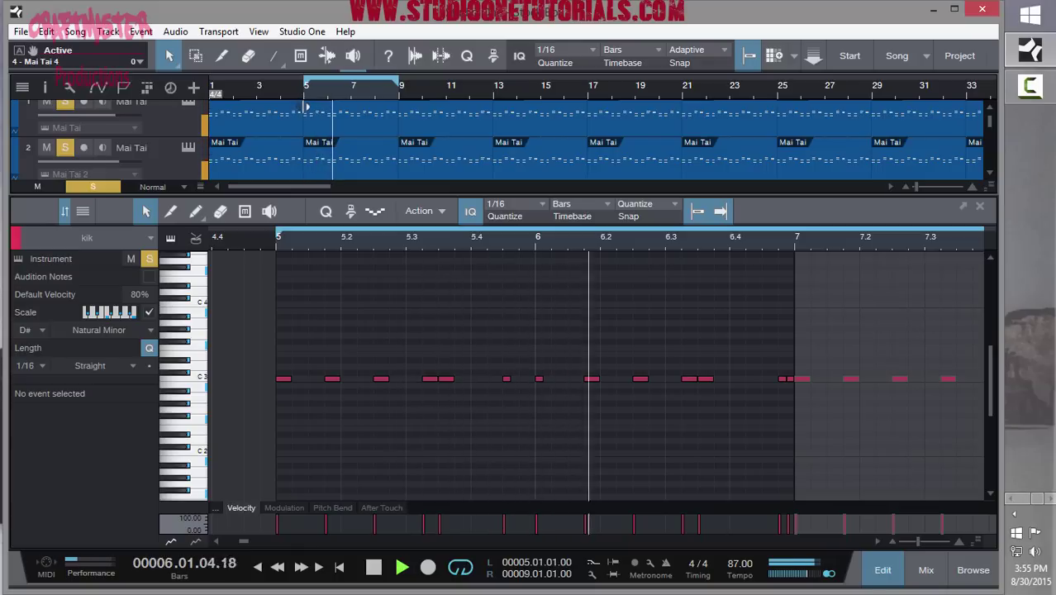
Enlarge the arrangement to reveal the kik track, stop playback, and examine the kick sample in its Sample One instrument.
{"action": "left_click_drag", "start_coordinate": [225, 196], "coordinate": [222, 298]}
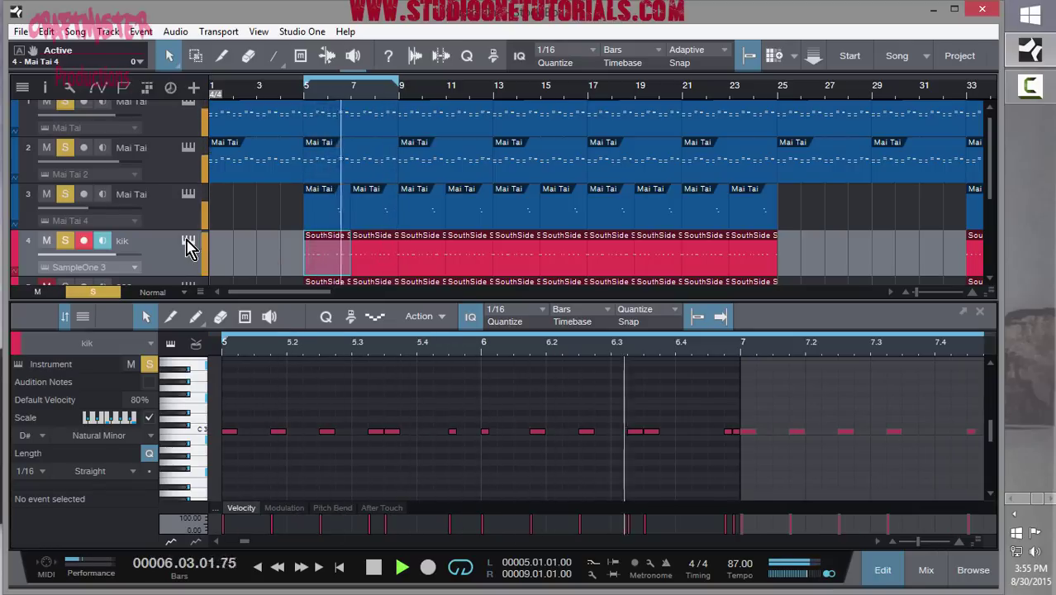
{"action": "key", "text": "space"}
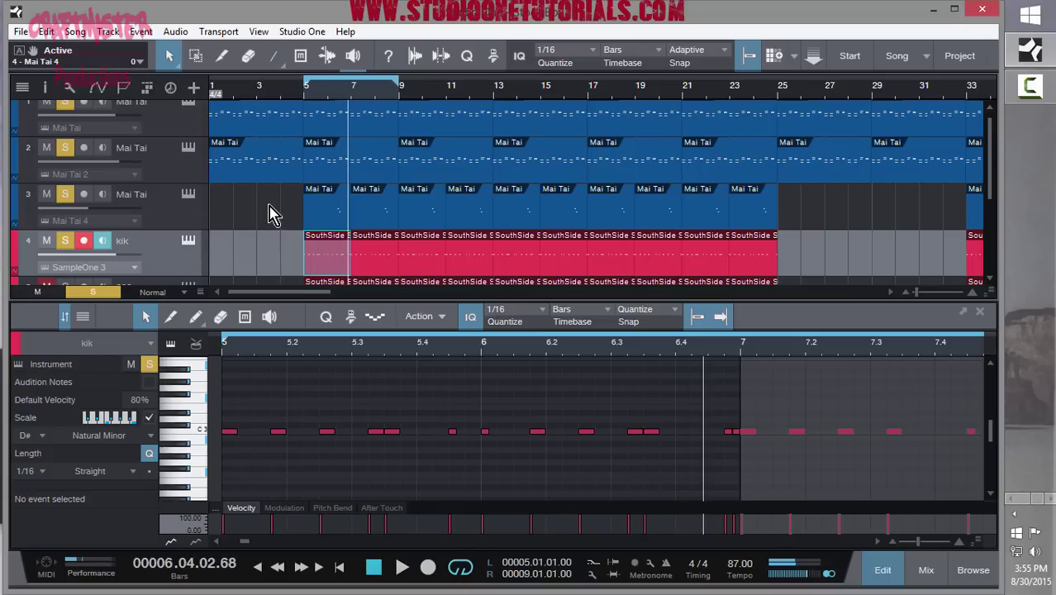
{"action": "left_click", "coordinate": [188, 240]}
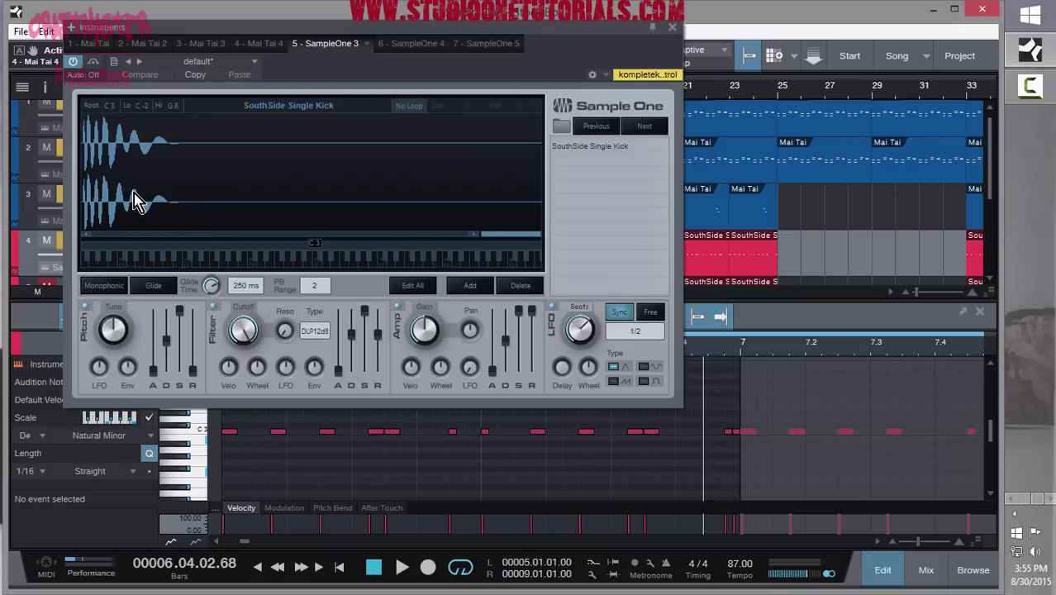
{"action": "left_click", "coordinate": [672, 29]}
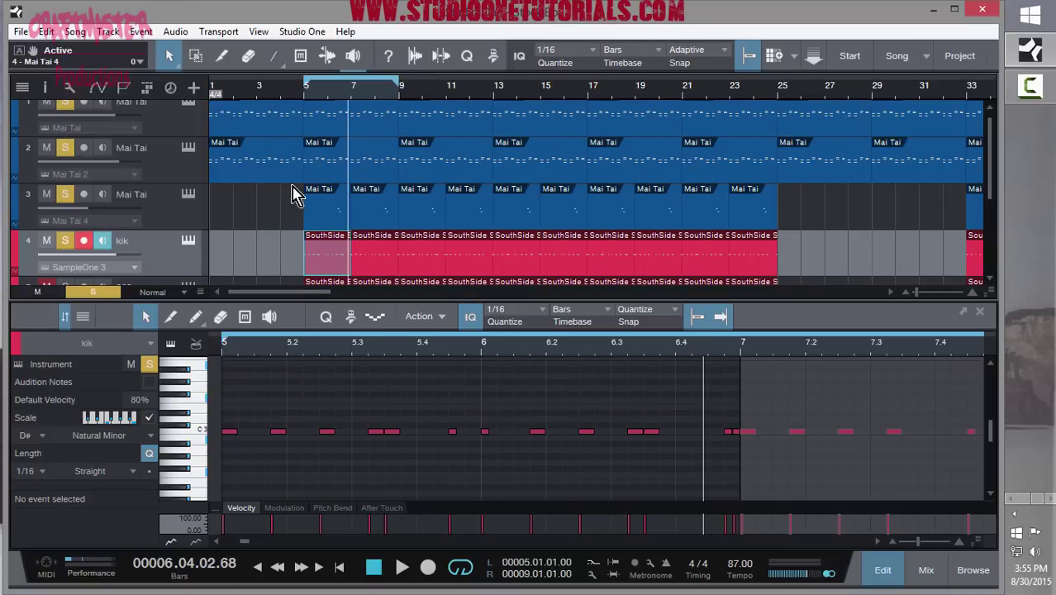
Solo the hh track in addition to the other soloed tracks and play the loop from bar 5.
{"action": "scroll", "coordinate": [285, 196], "scroll_direction": "down", "scroll_amount": 2}
{"action": "scroll", "coordinate": [281, 199], "scroll_direction": "down", "scroll_amount": 1}
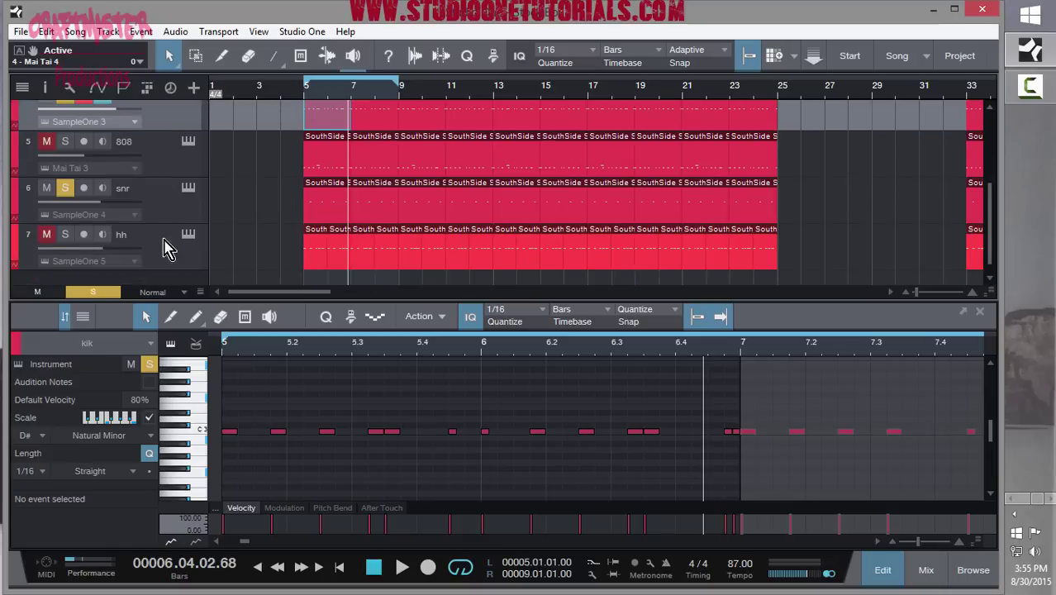
{"action": "left_click", "coordinate": [67, 236]}
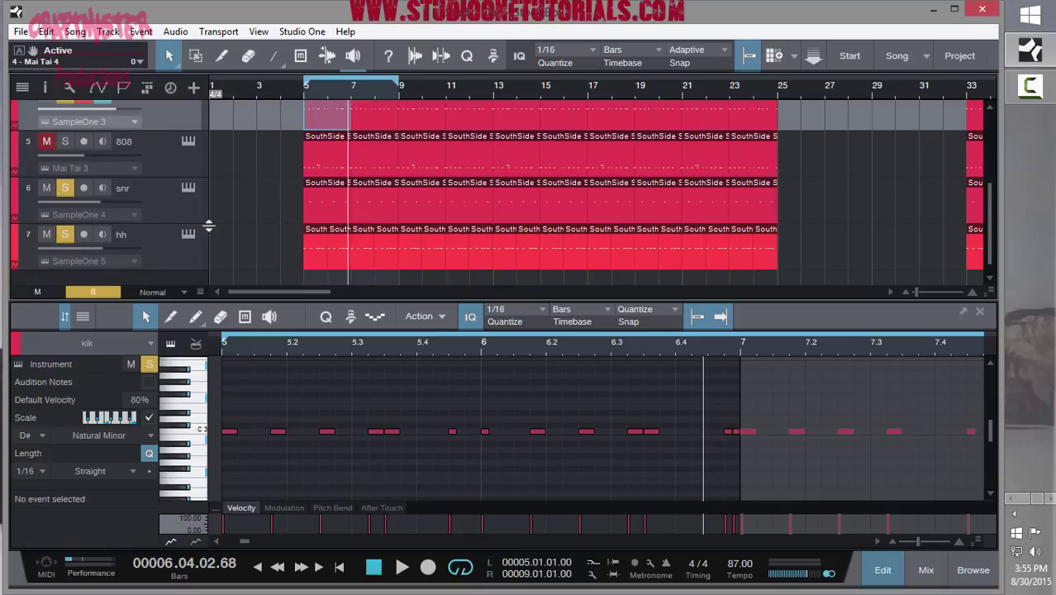
{"action": "left_click", "coordinate": [299, 97]}
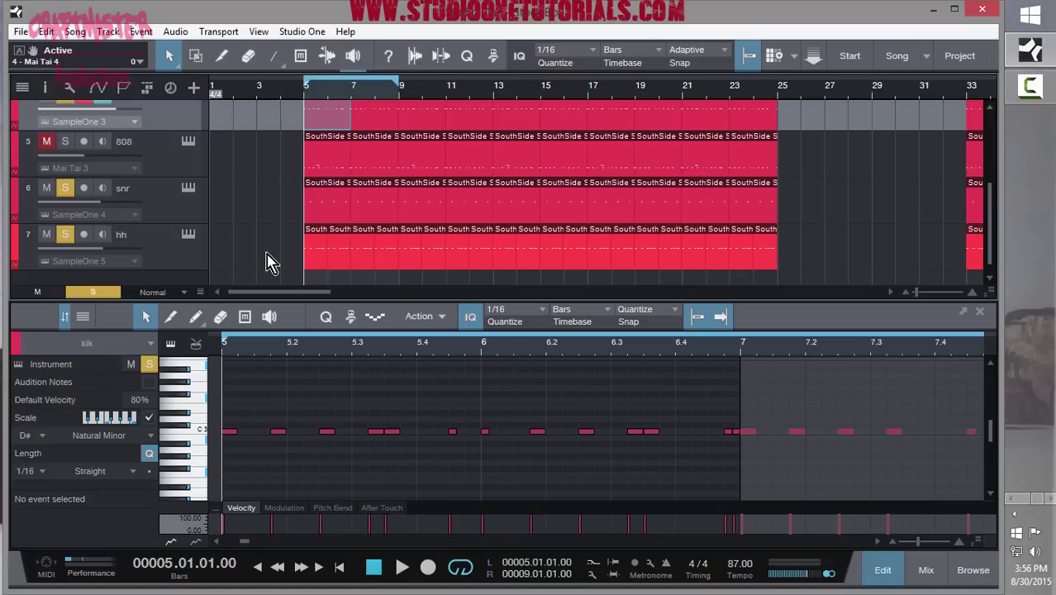
{"action": "key", "text": "space"}
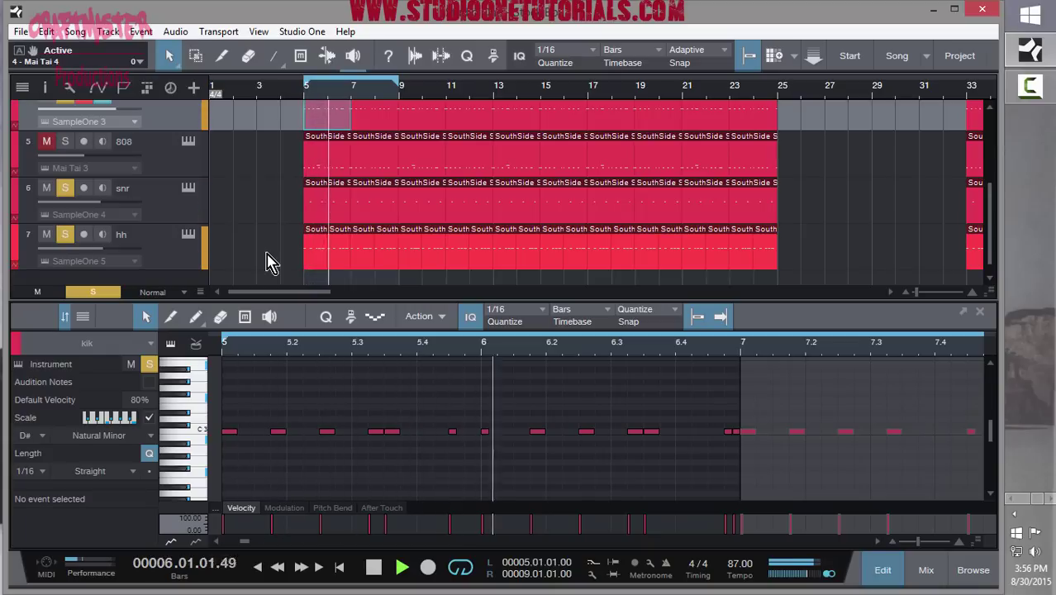
Expand the hh track's automation lane to examine its Pan envelope during playback.
{"action": "scroll", "coordinate": [273, 215], "scroll_direction": "down", "scroll_amount": 1}
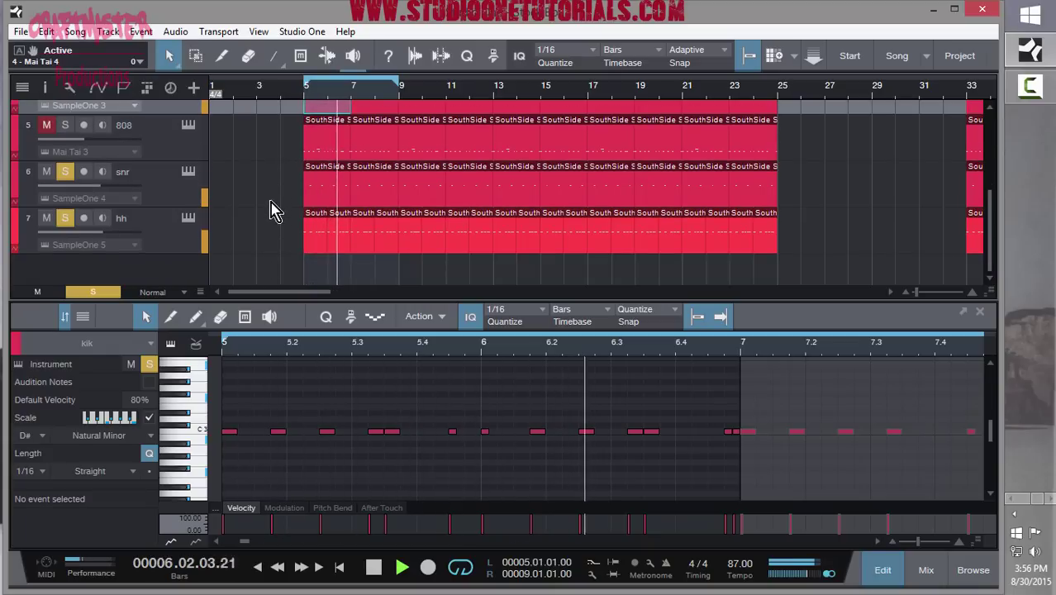
{"action": "left_click", "coordinate": [25, 250]}
{"action": "scroll", "coordinate": [222, 204], "scroll_direction": "down", "scroll_amount": 2}
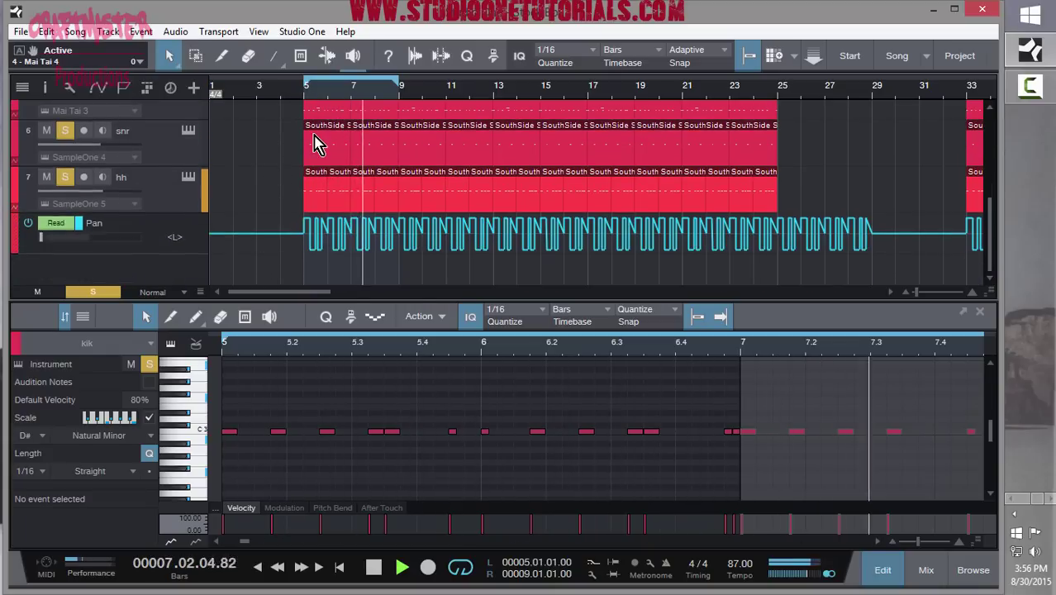
Stop playback, enlarge the hh Pan envelope around bar 5, and open the hi-hat clip starting there in the note editor.
{"action": "key", "text": "space"}
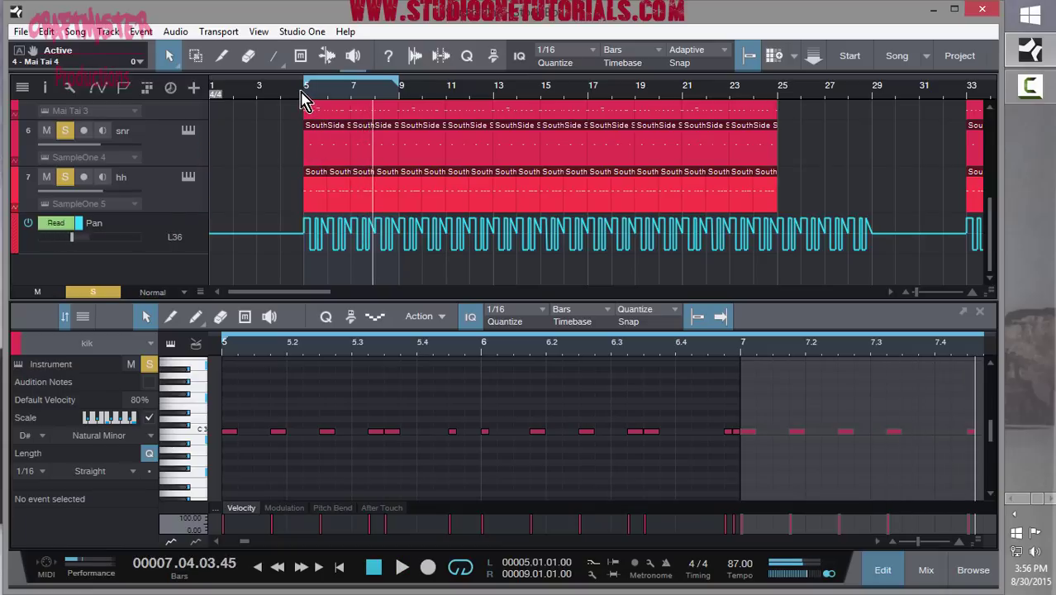
{"action": "left_click_drag", "start_coordinate": [307, 93], "coordinate": [296, 149]}
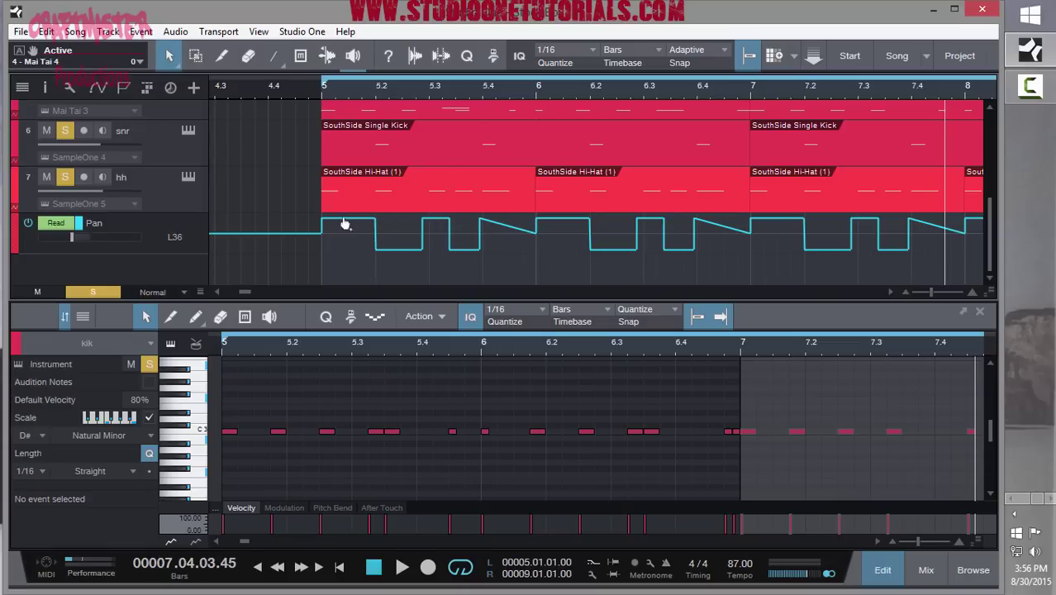
{"action": "left_click", "coordinate": [433, 206]}
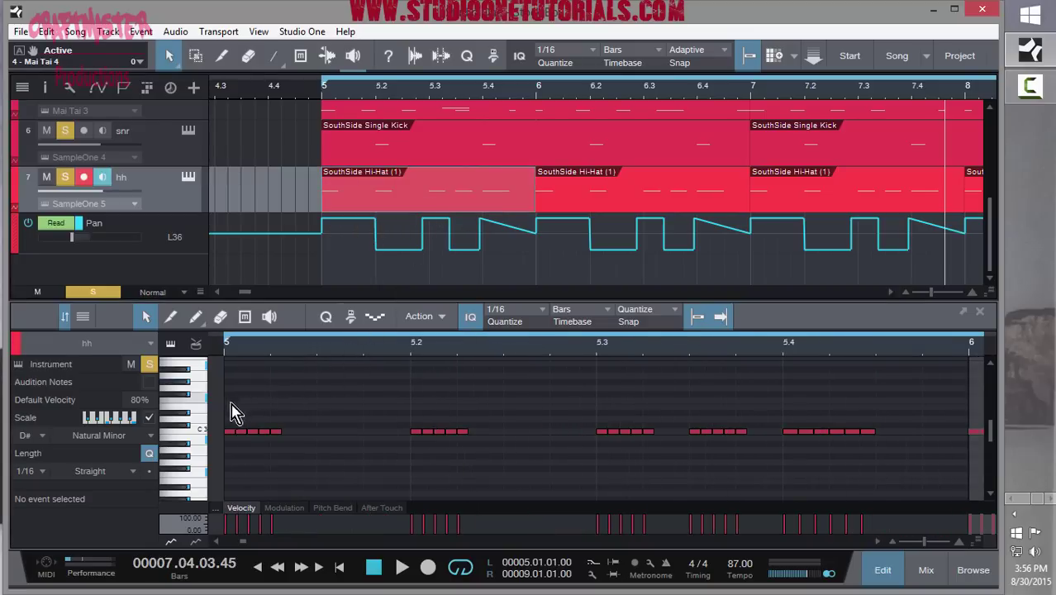
Quantize the hi-hat roll notes at beat 5.4 to a 1/16 grid.
{"action": "left_click_drag", "start_coordinate": [227, 392], "coordinate": [886, 443]}
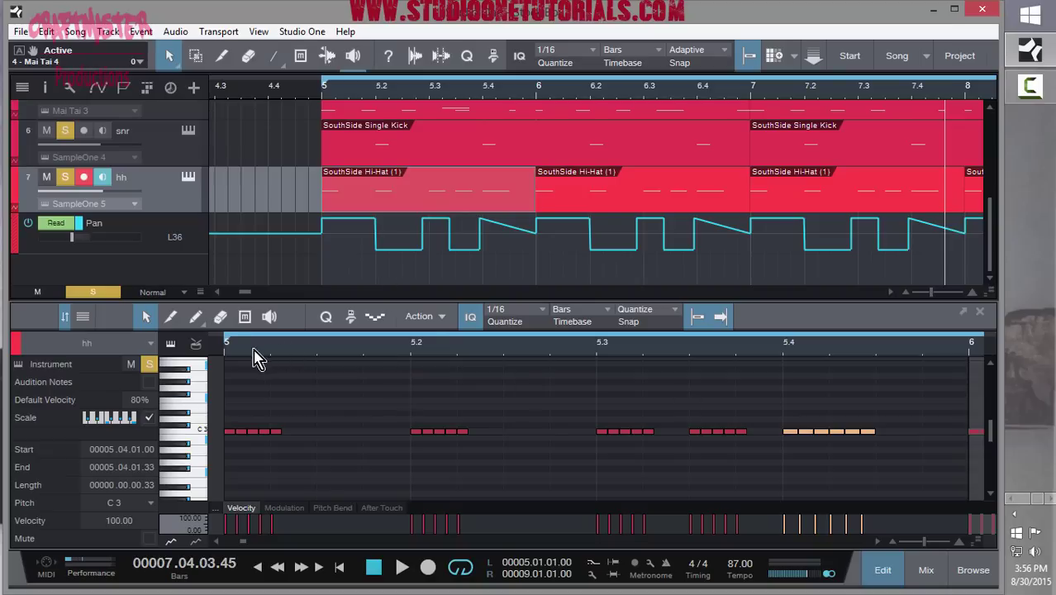
{"action": "key", "text": "space"}
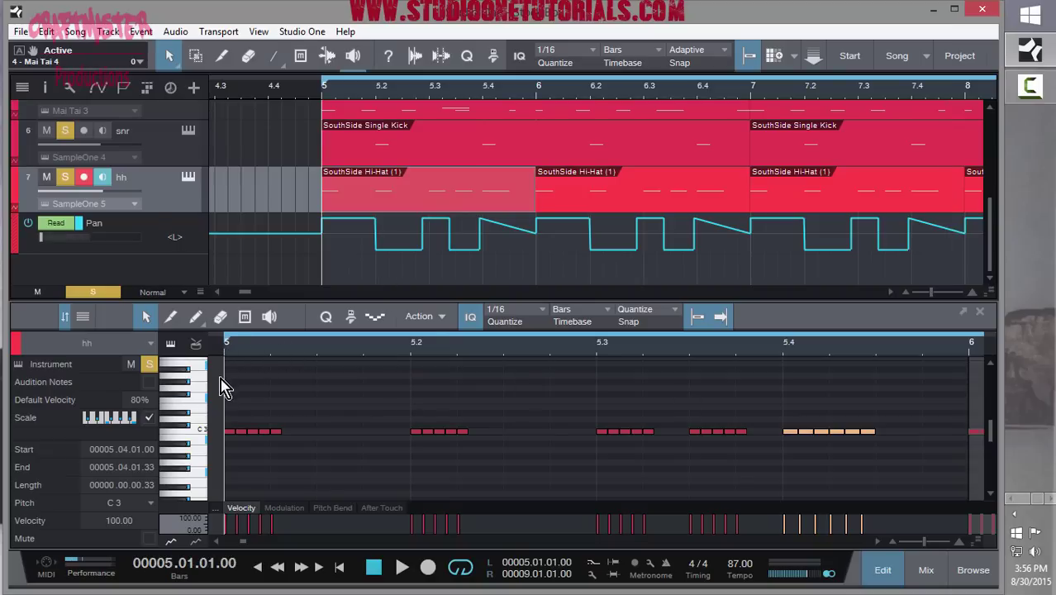
{"action": "left_click", "coordinate": [507, 224]}
{"action": "left_click", "coordinate": [543, 314]}
{"action": "left_click", "coordinate": [632, 332]}
{"action": "key", "text": "q"}
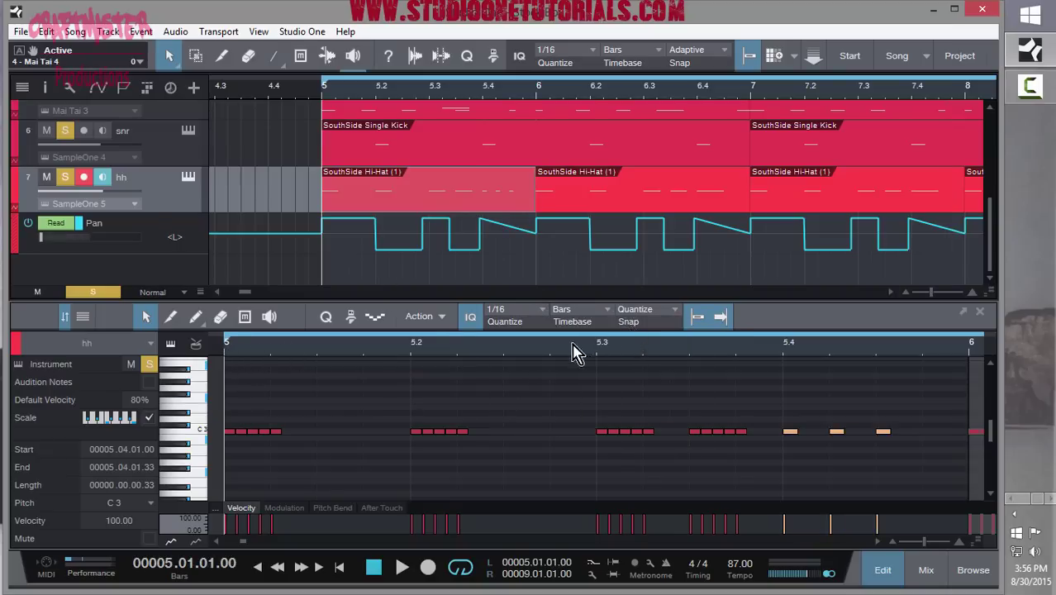
Replace the opening notes of the first hi-hat roll with a single 1/16 note on C3 at the start of bar 5.
{"action": "left_click_drag", "start_coordinate": [225, 402], "coordinate": [255, 431]}
{"action": "key", "text": "q"}
{"action": "left_click", "coordinate": [243, 427]}
{"action": "double_click", "coordinate": [248, 436]}
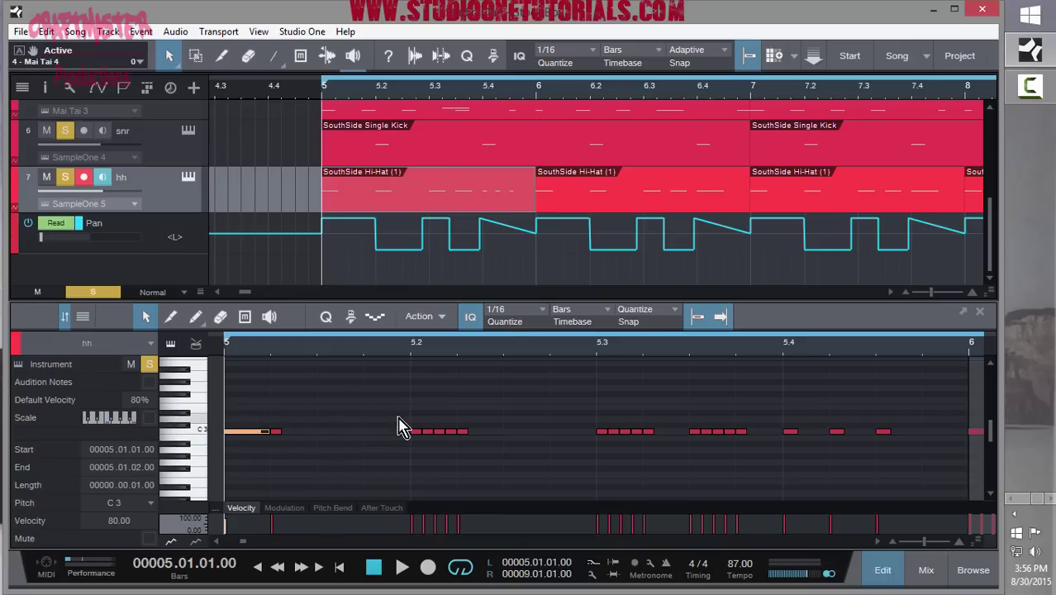
Set the quantize grid to 1/64, split the bar 5 hi-hat note at the grid, and raise the velocity of the resulting notes.
{"action": "left_click", "coordinate": [541, 310]}
{"action": "left_click", "coordinate": [686, 332]}
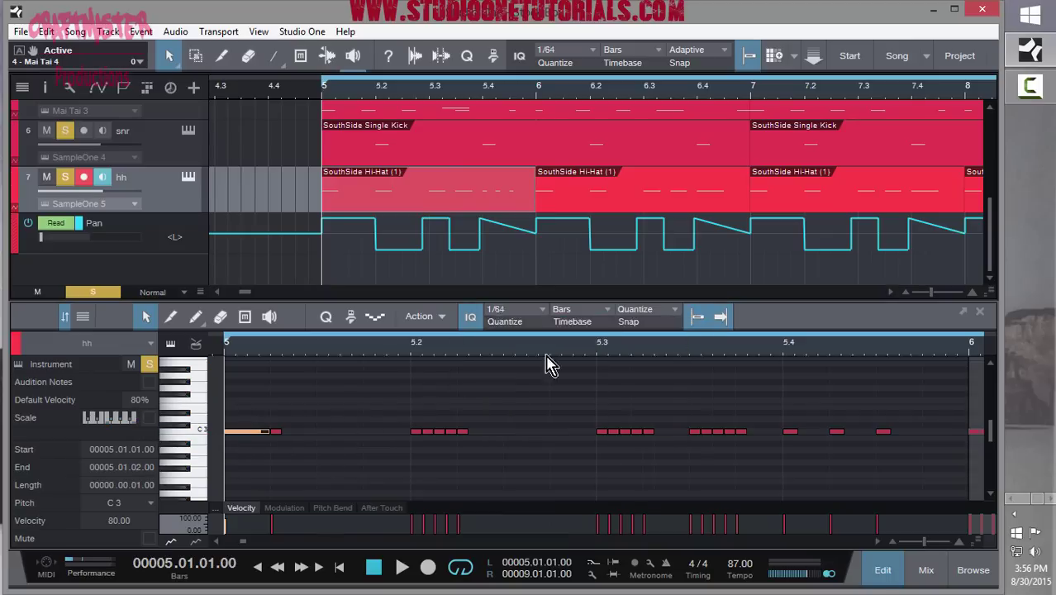
{"action": "right_click", "coordinate": [255, 441]}
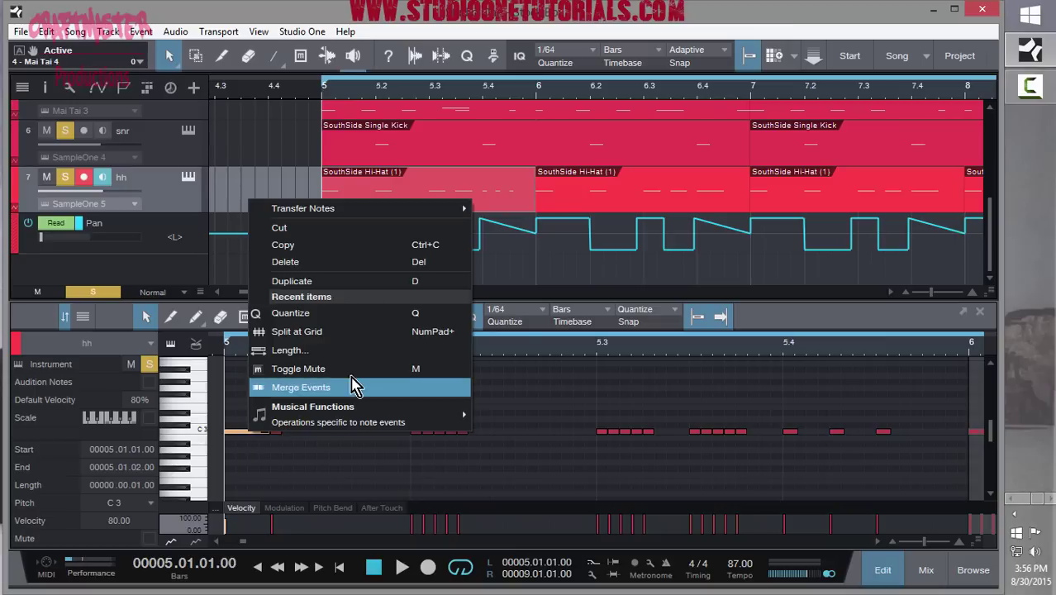
{"action": "left_click", "coordinate": [357, 347]}
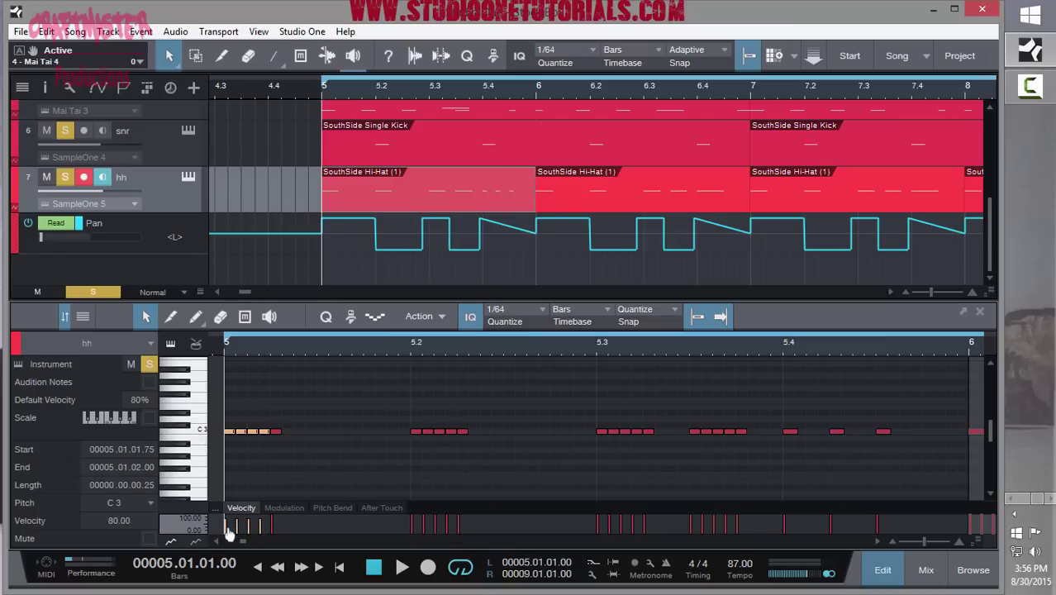
{"action": "left_click_drag", "start_coordinate": [230, 533], "coordinate": [232, 519]}
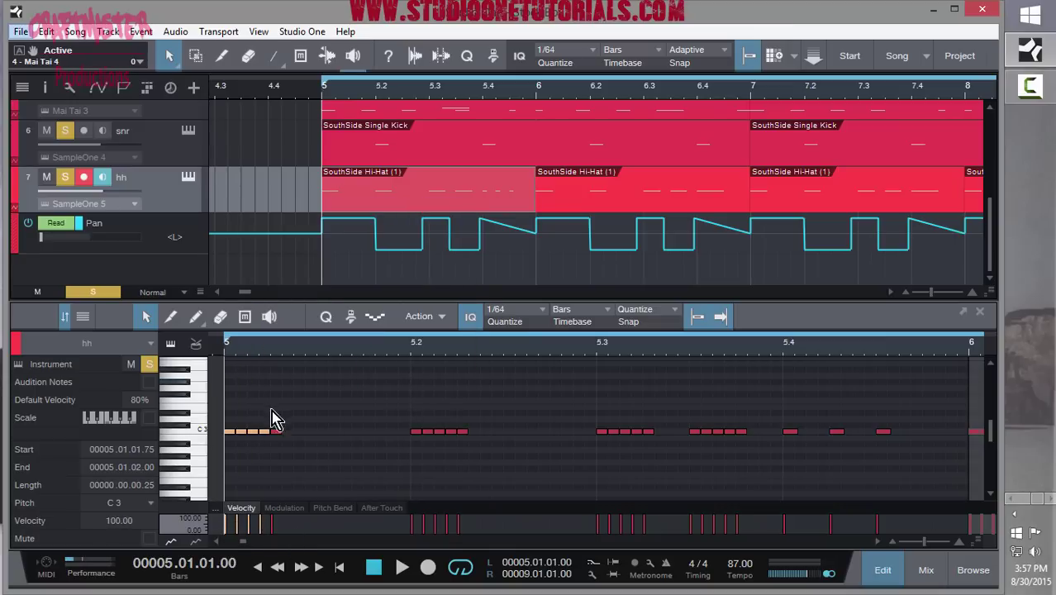
Play the loop from bar 5 to audition the edited hi-hat pattern, and stop playback.
{"action": "key", "text": "space"}
{"action": "key", "text": "Escape"}
{"action": "key", "text": "space"}
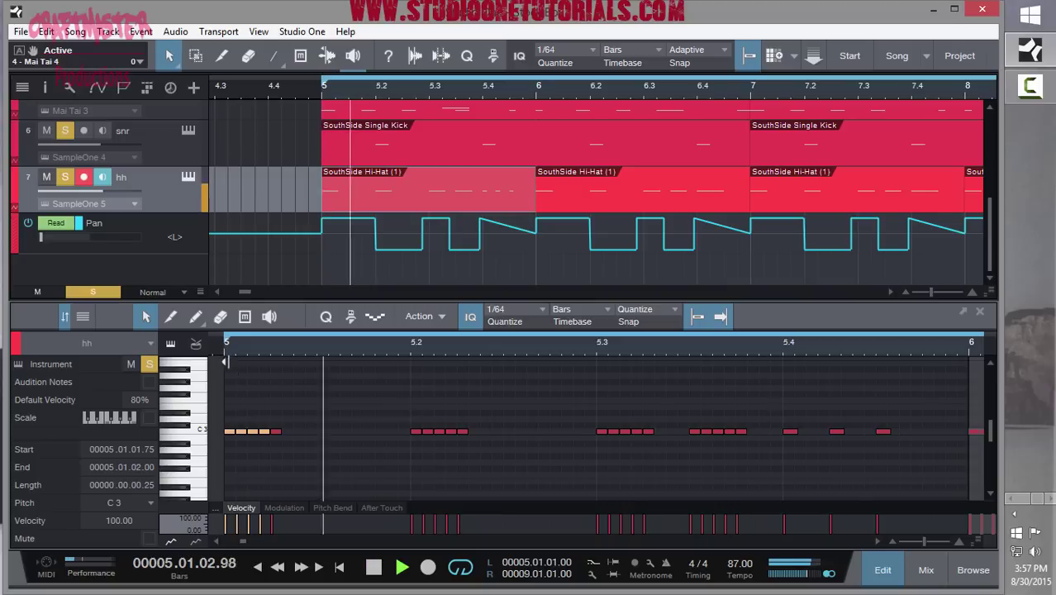
{"action": "left_click", "coordinate": [468, 317]}
{"action": "scroll", "coordinate": [471, 413], "scroll_direction": "down", "scroll_amount": 5}
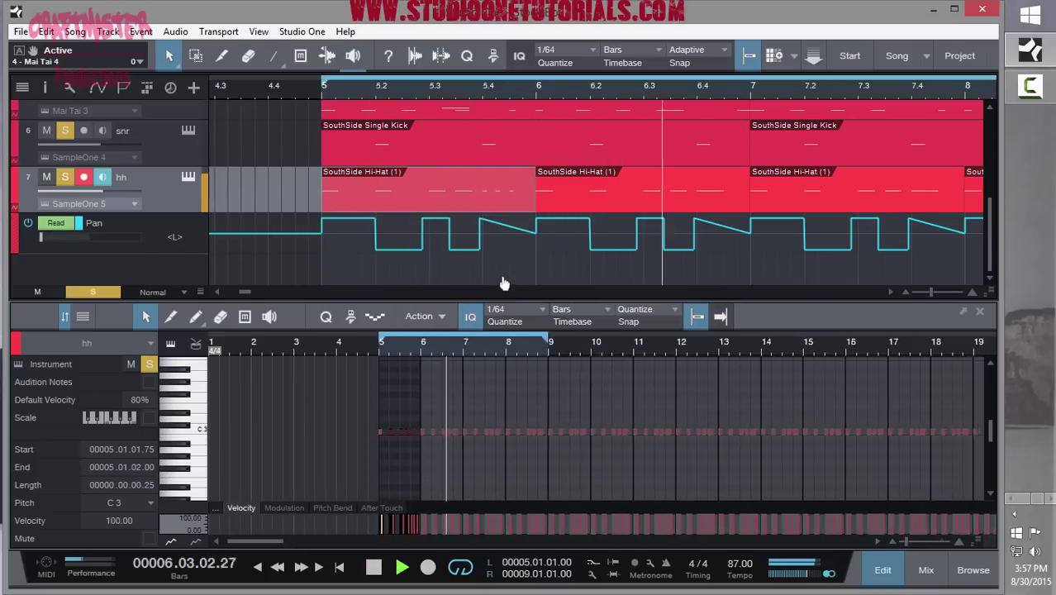
{"action": "key", "text": "e"}
{"action": "key", "text": "e"}
{"action": "key", "text": "e"}
{"action": "key", "text": "e"}
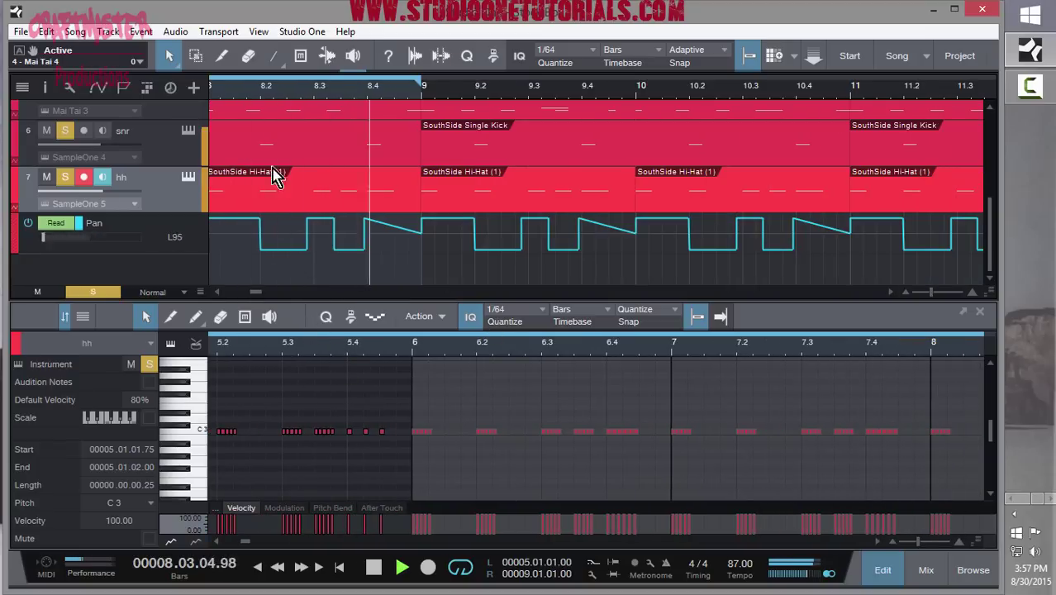
{"action": "key", "text": "space"}
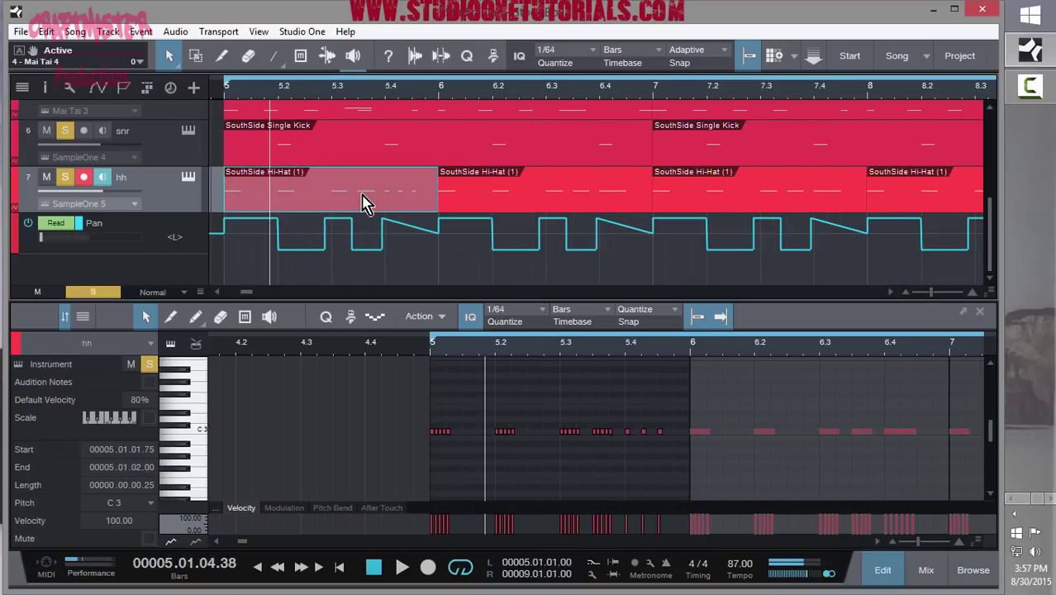
Replace the edited hh clip at bar 5 with a copy of the hi-hat clip from bar 6.
{"action": "key", "text": "Delete"}
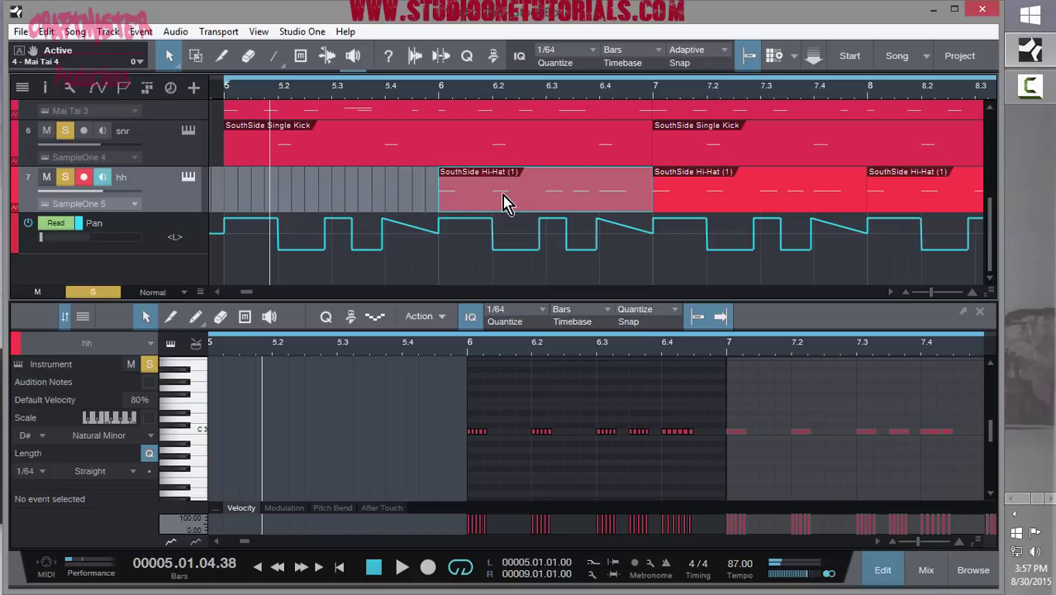
{"action": "left_click_drag", "start_coordinate": [505, 203], "coordinate": [289, 190]}
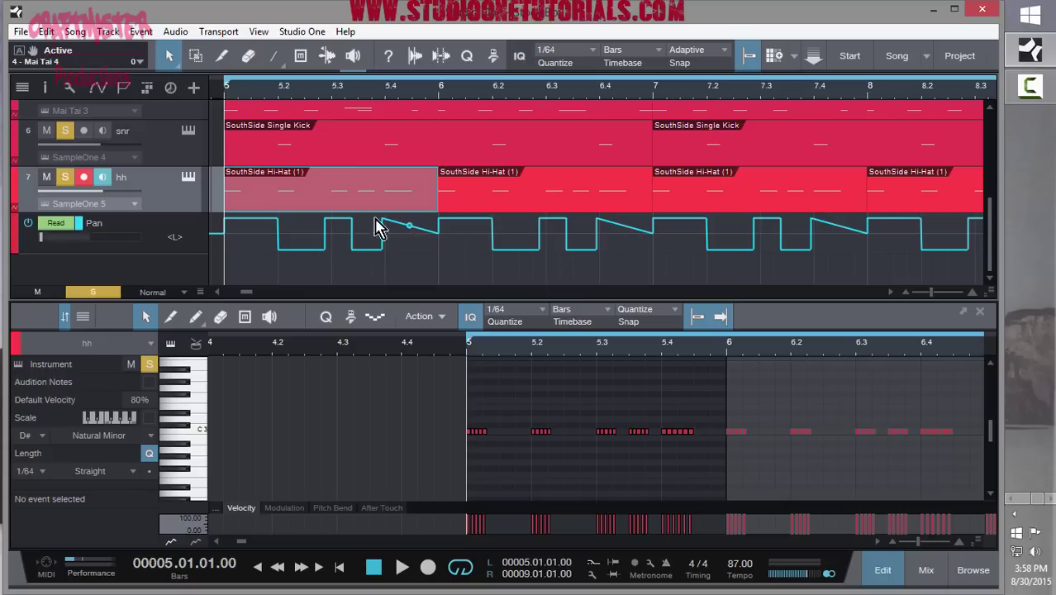
Unmute and solo the 808 track to audition it with the other soloed tracks, and clear all solos after stopping playback.
{"action": "scroll", "coordinate": [307, 224], "scroll_direction": "up", "scroll_amount": 1}
{"action": "scroll", "coordinate": [310, 225], "scroll_direction": "down", "scroll_amount": 1}
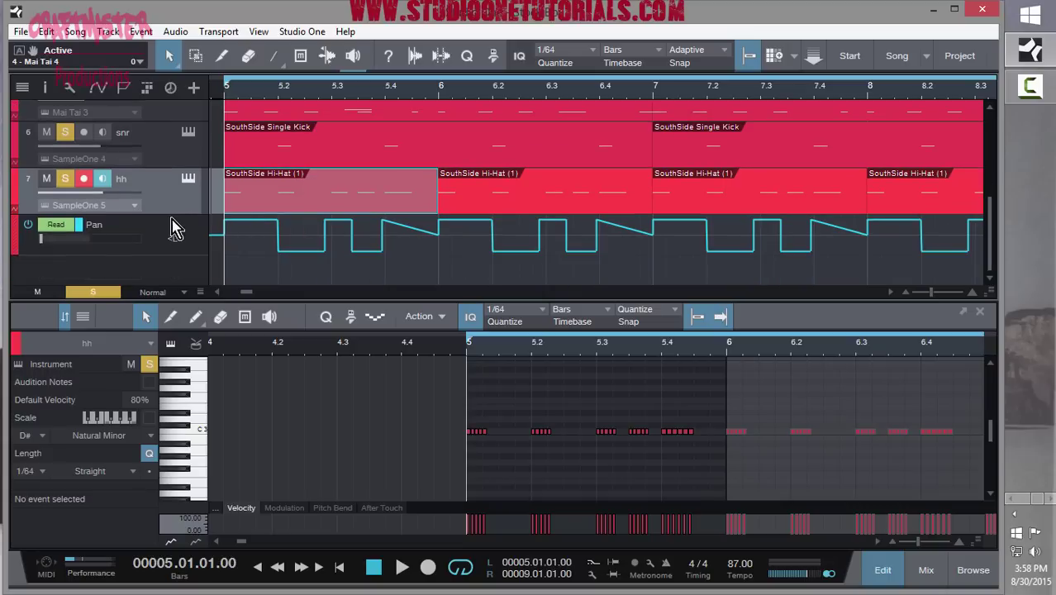
{"action": "scroll", "coordinate": [252, 236], "scroll_direction": "up", "scroll_amount": 2}
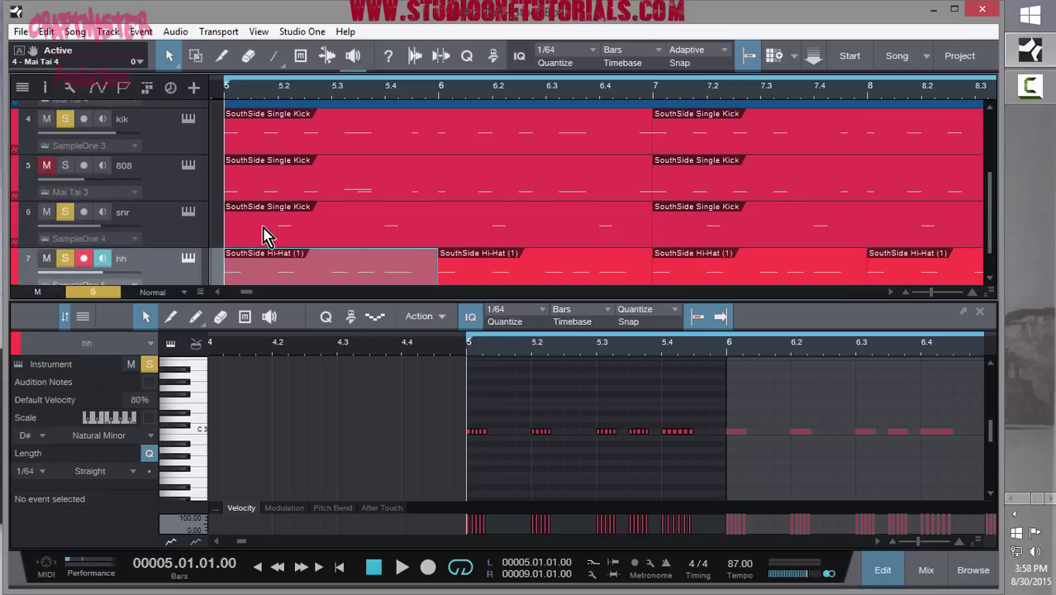
{"action": "scroll", "coordinate": [263, 235], "scroll_direction": "up", "scroll_amount": 1}
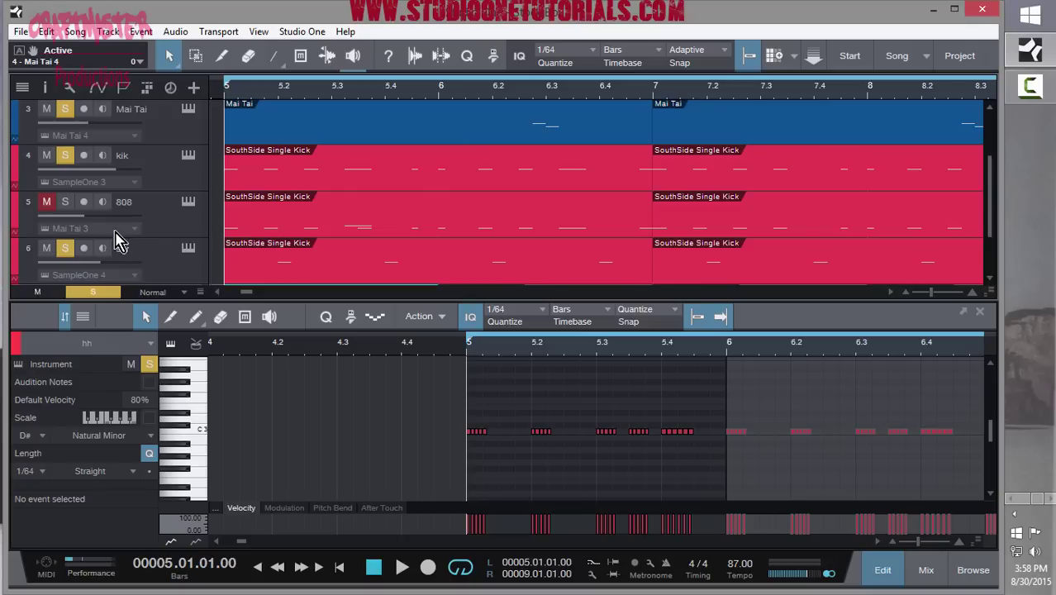
{"action": "left_click", "coordinate": [47, 202]}
{"action": "key", "text": "space"}
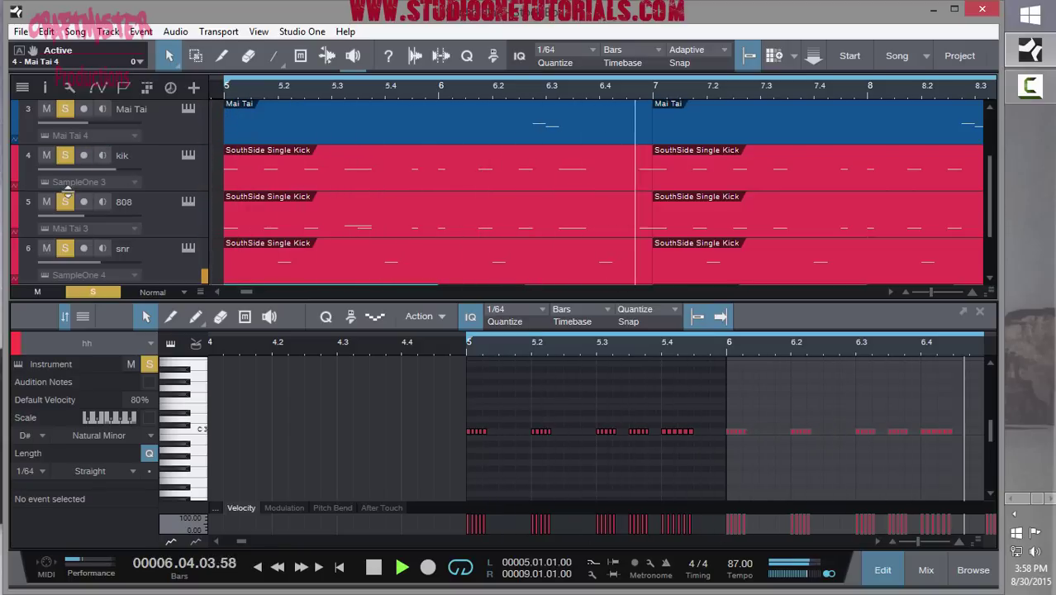
{"action": "key", "text": "space"}
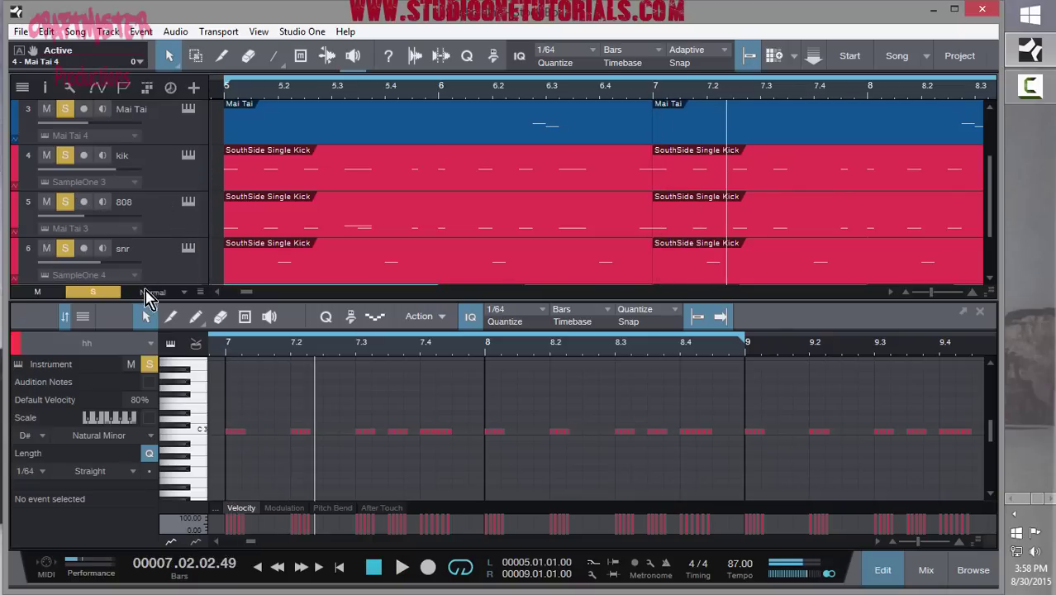
{"action": "left_click", "coordinate": [108, 293]}
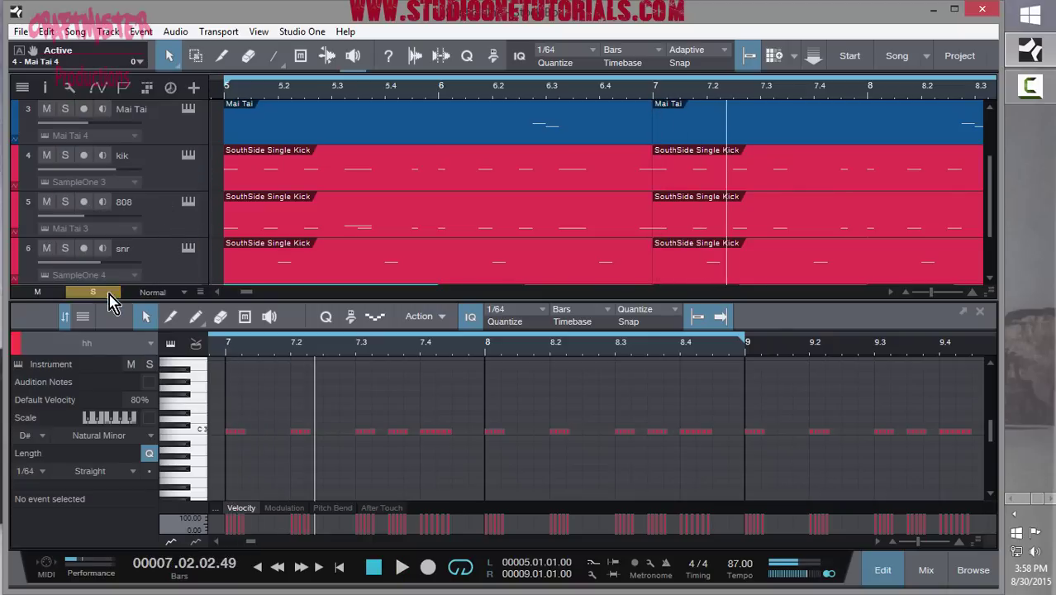
Open the 808 track's Mai Tai instrument to examine its Gutter 808 preset and Glide settings, moving its window clear of the tracks.
{"action": "left_click", "coordinate": [189, 203]}
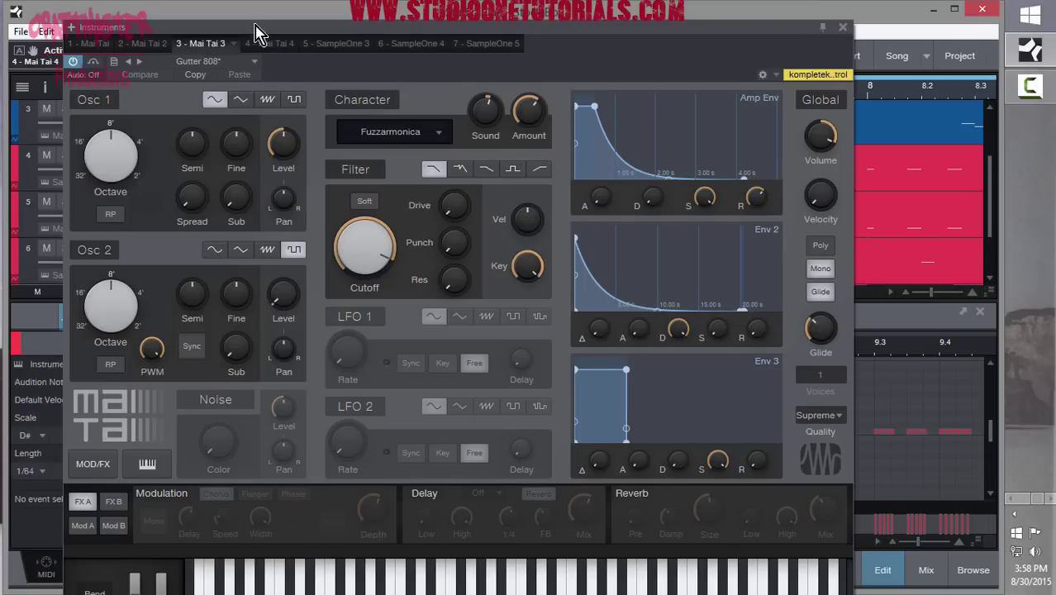
{"action": "left_click_drag", "start_coordinate": [254, 33], "coordinate": [256, 15]}
{"action": "left_click", "coordinate": [255, 41]}
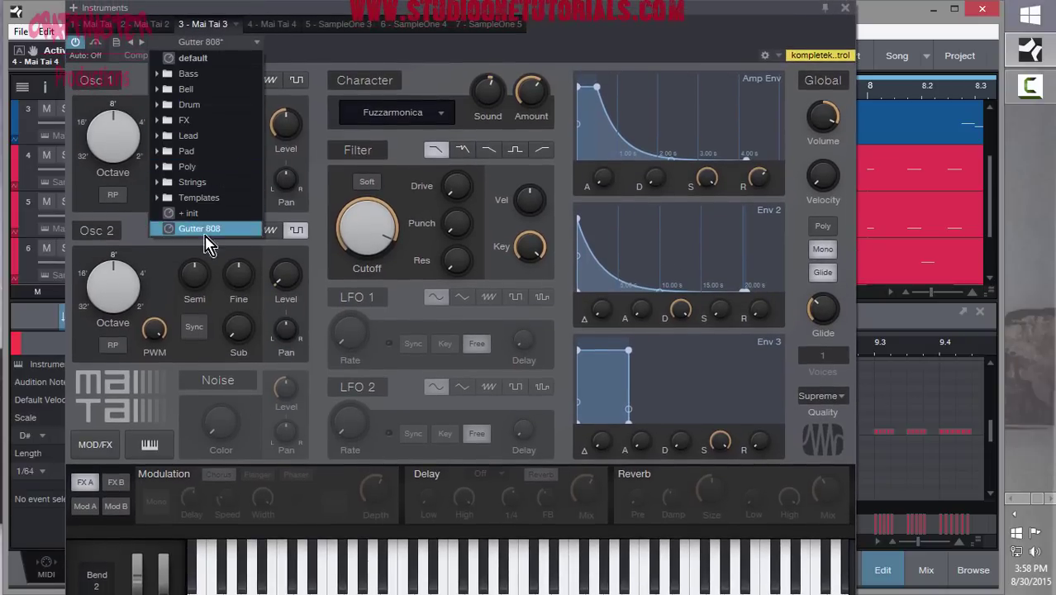
{"action": "left_click", "coordinate": [386, 15]}
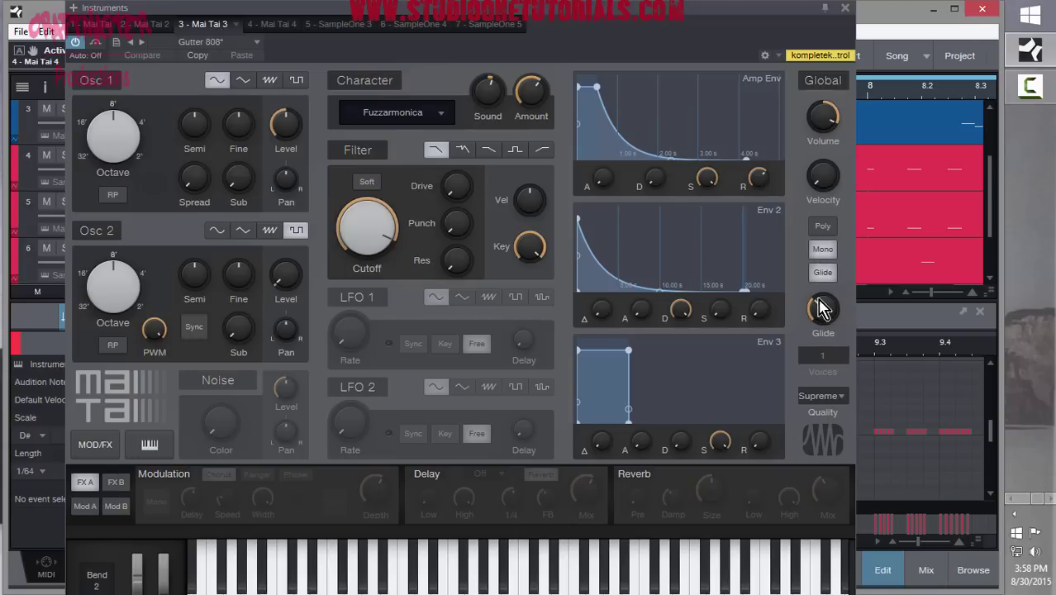
{"action": "left_click_drag", "start_coordinate": [749, 8], "coordinate": [767, 385]}
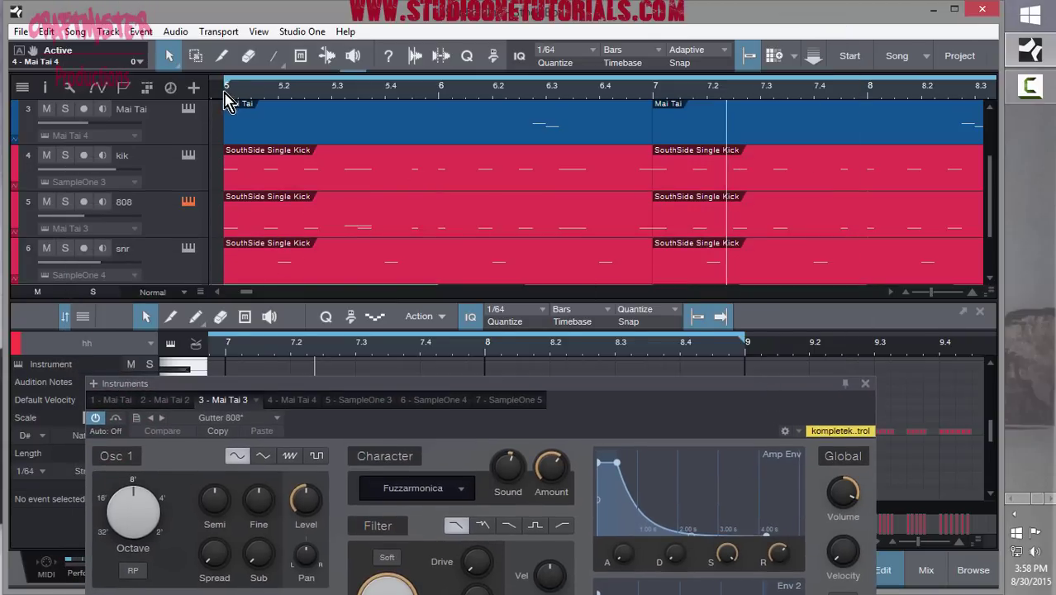
Solo the 808 track and play its clip from bar 5, closing the instrument window to reveal the clip's notes.
{"action": "left_click", "coordinate": [65, 202]}
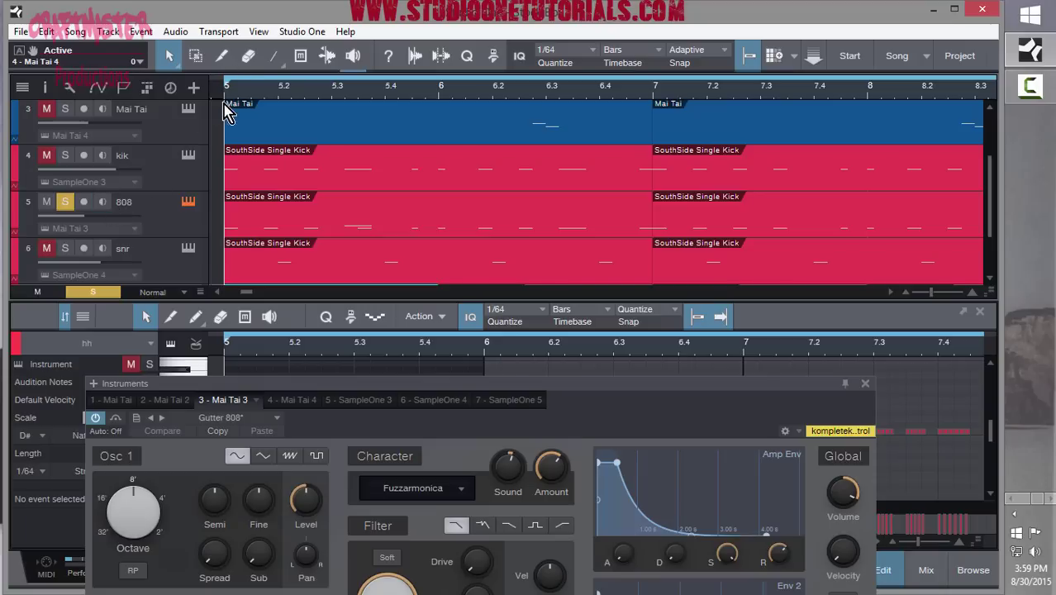
{"action": "left_click", "coordinate": [324, 217]}
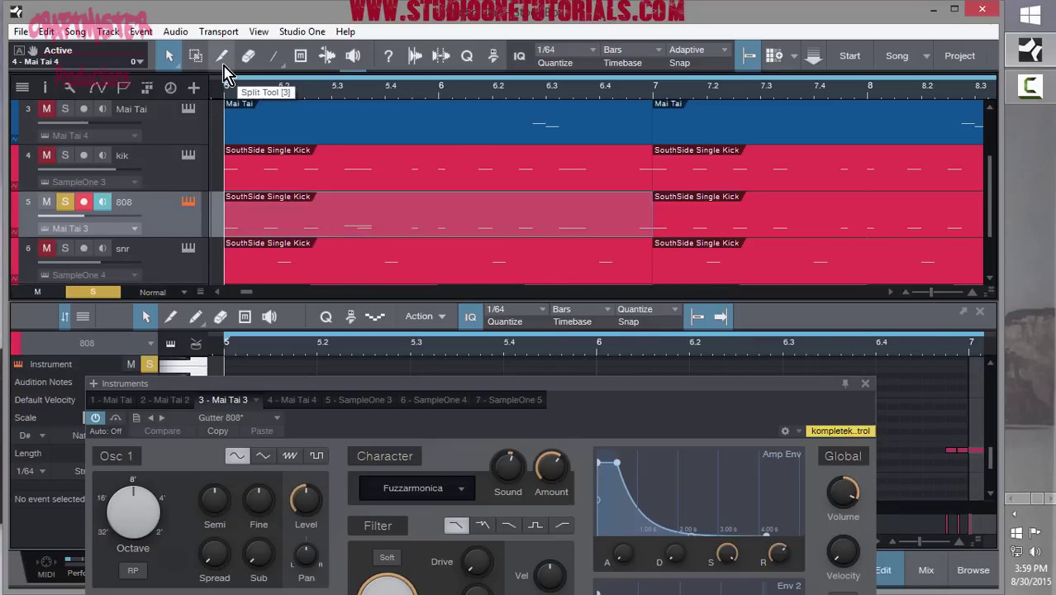
{"action": "key", "text": "space"}
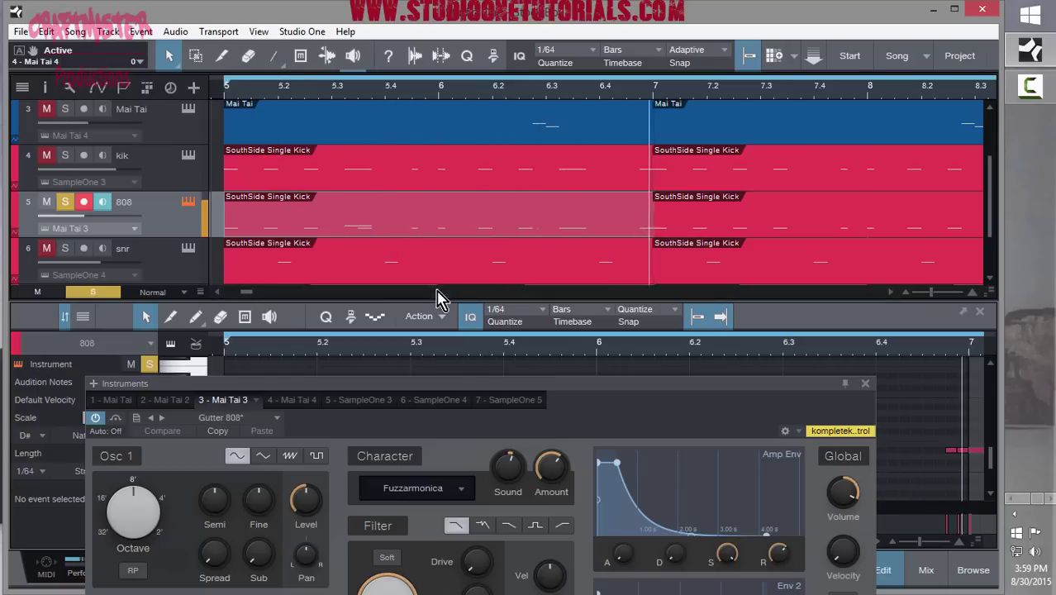
{"action": "key", "text": "space"}
{"action": "left_click", "coordinate": [864, 384]}
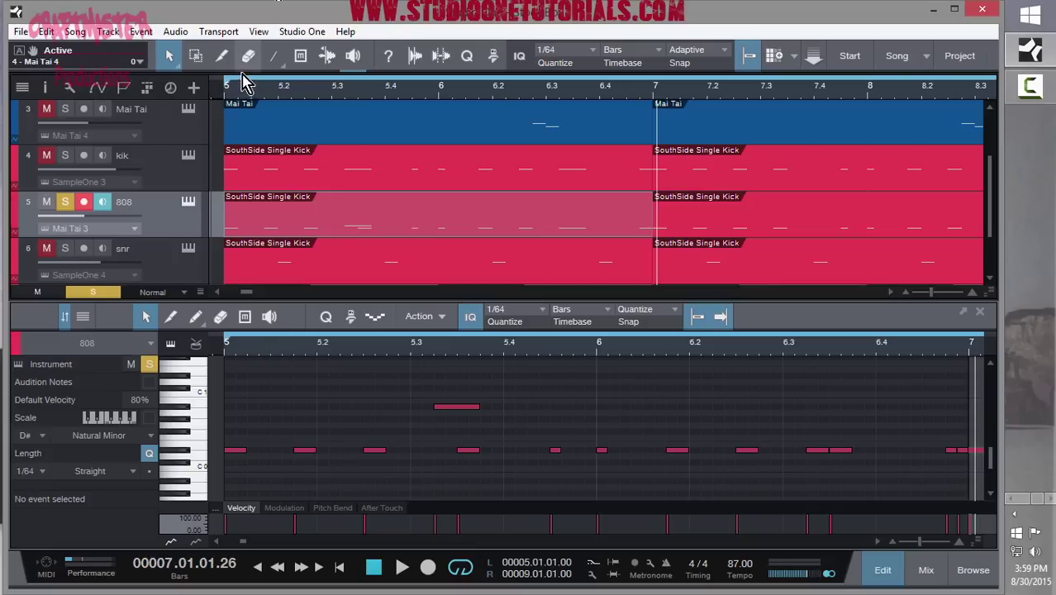
Show the song's arrangement with all tracks at Overview height and place the playback cursor at bar 25.
{"action": "key", "text": "w"}
{"action": "key", "text": "w"}
{"action": "key", "text": "w"}
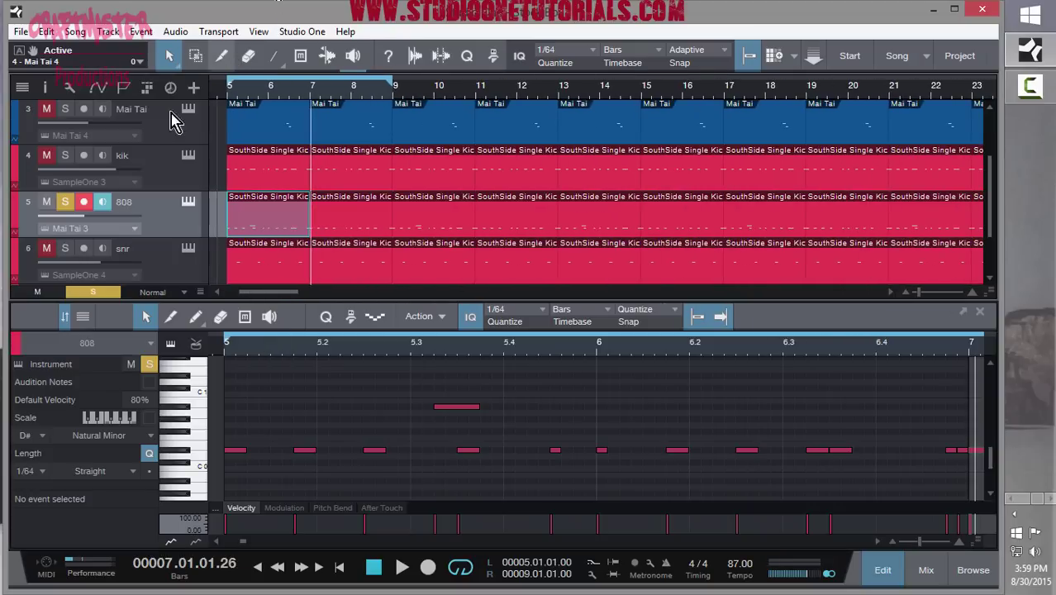
{"action": "key", "text": "shift+w"}
{"action": "key", "text": "shift+w"}
{"action": "key", "text": "shift+w"}
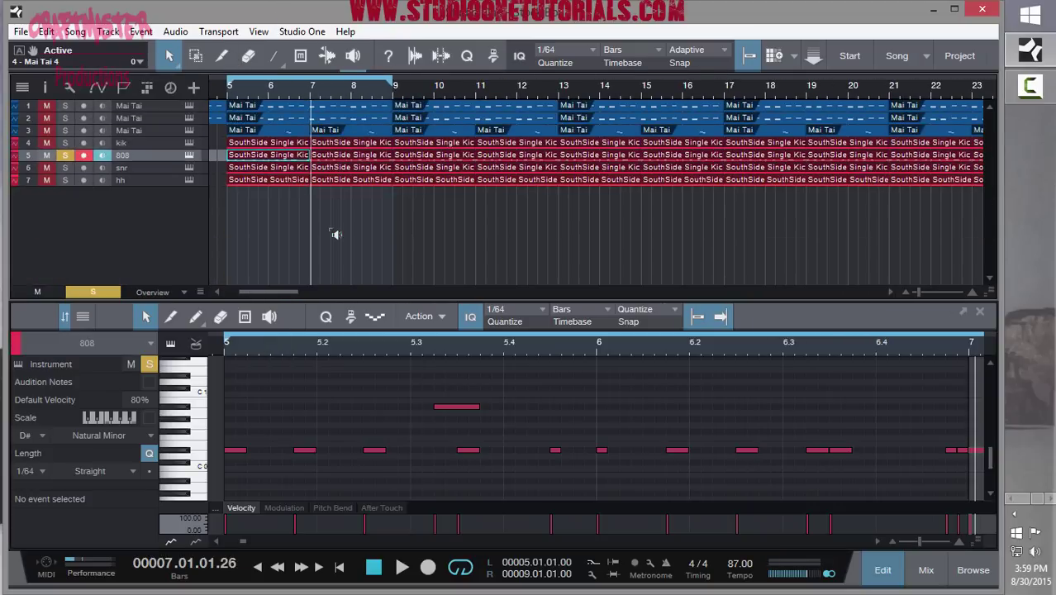
{"action": "key", "text": "e"}
{"action": "key", "text": "w"}
{"action": "key", "text": "w"}
{"action": "key", "text": "w"}
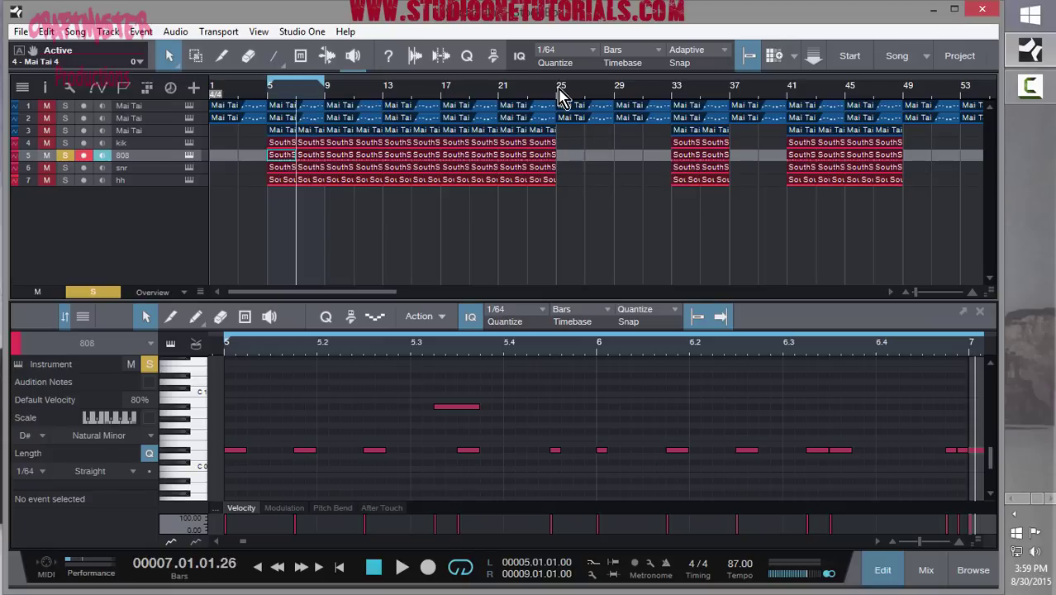
{"action": "left_click", "coordinate": [559, 96]}
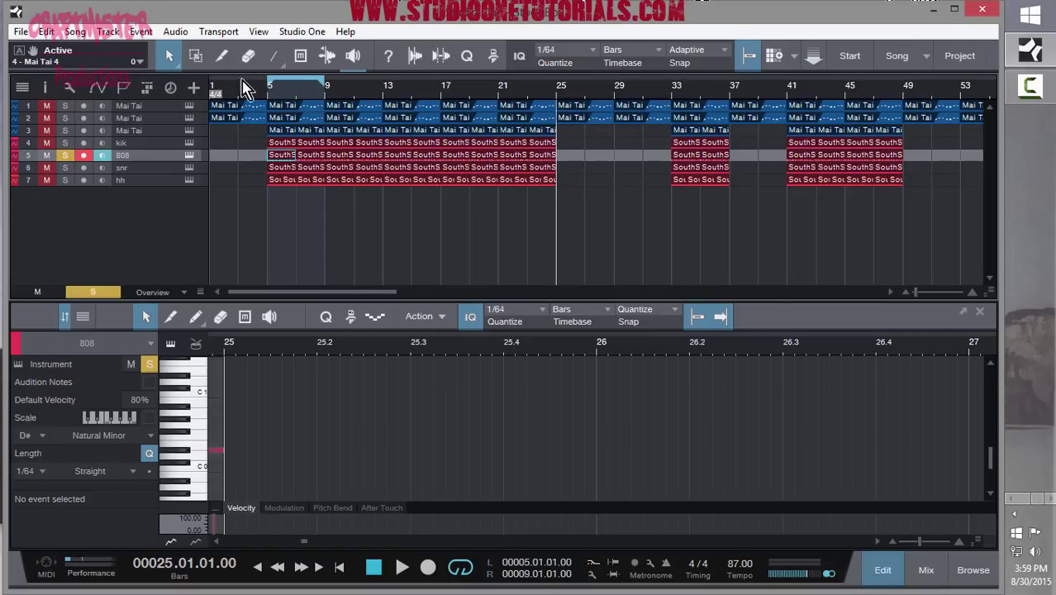
Set the loop range from bar 1 to bar 33, start playback from the beginning, and clear the 808 track's solo.
{"action": "left_click_drag", "start_coordinate": [268, 83], "coordinate": [211, 83]}
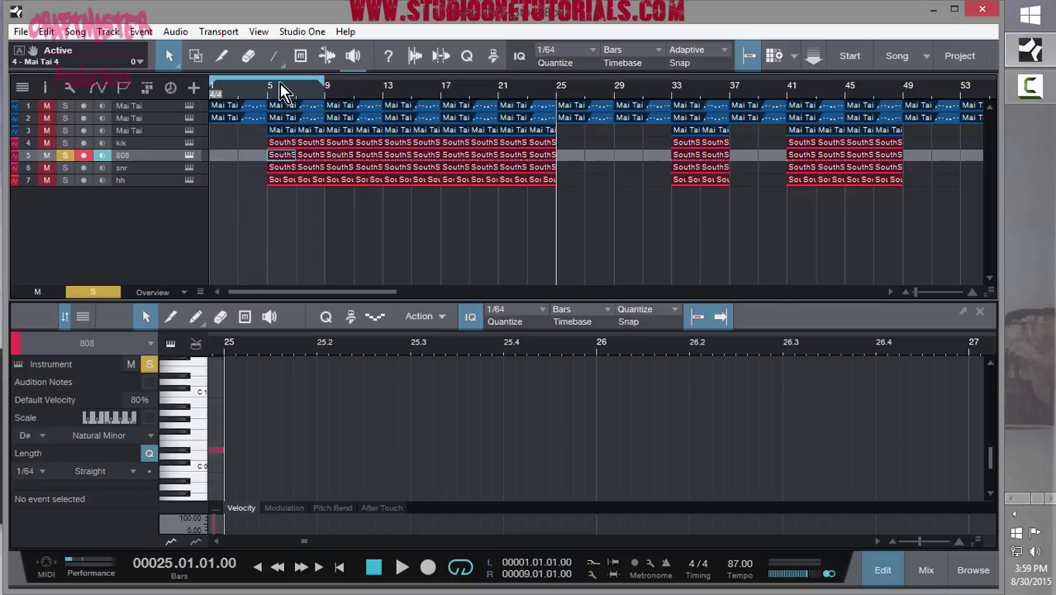
{"action": "left_click_drag", "start_coordinate": [324, 85], "coordinate": [671, 106]}
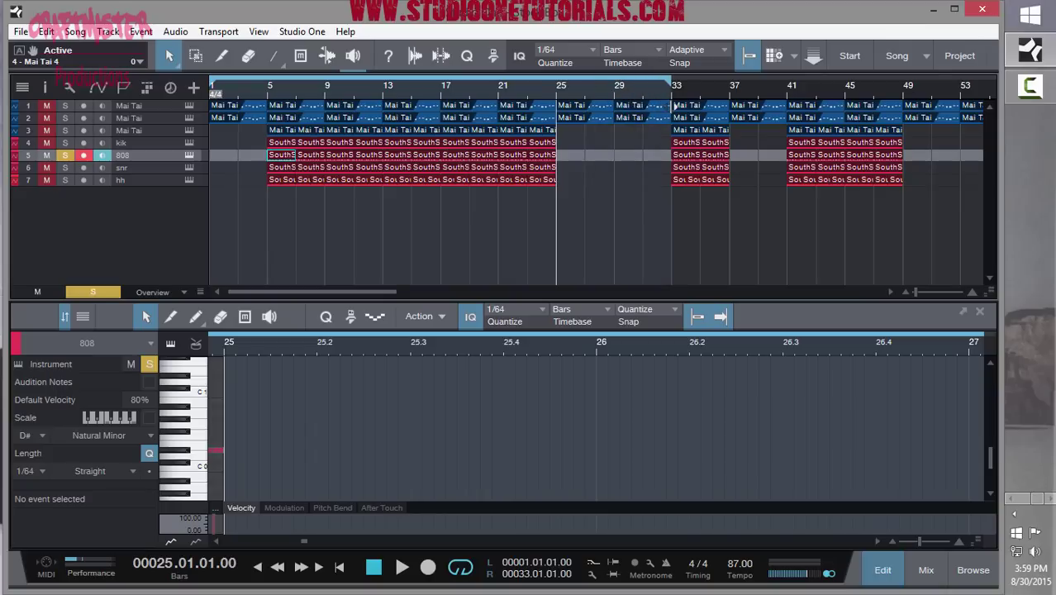
{"action": "key", "text": "comma"}
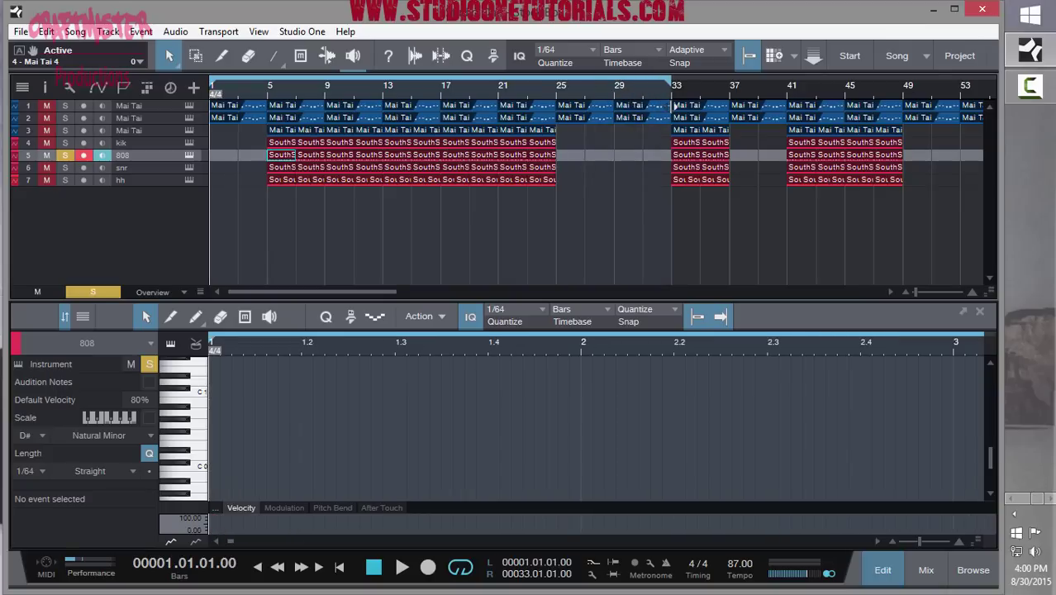
{"action": "key", "text": "space"}
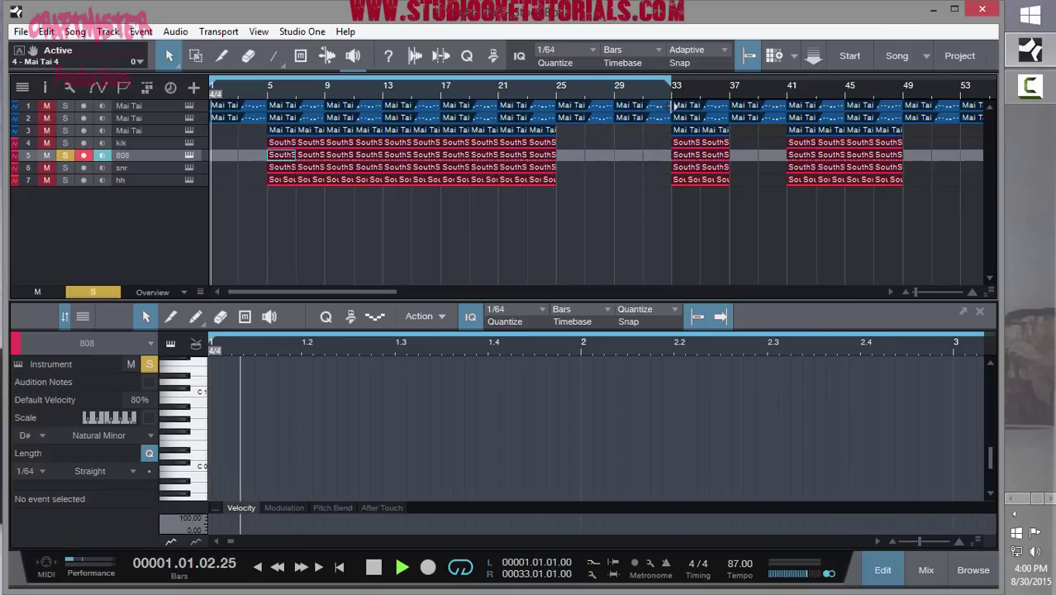
{"action": "left_click", "coordinate": [64, 155]}
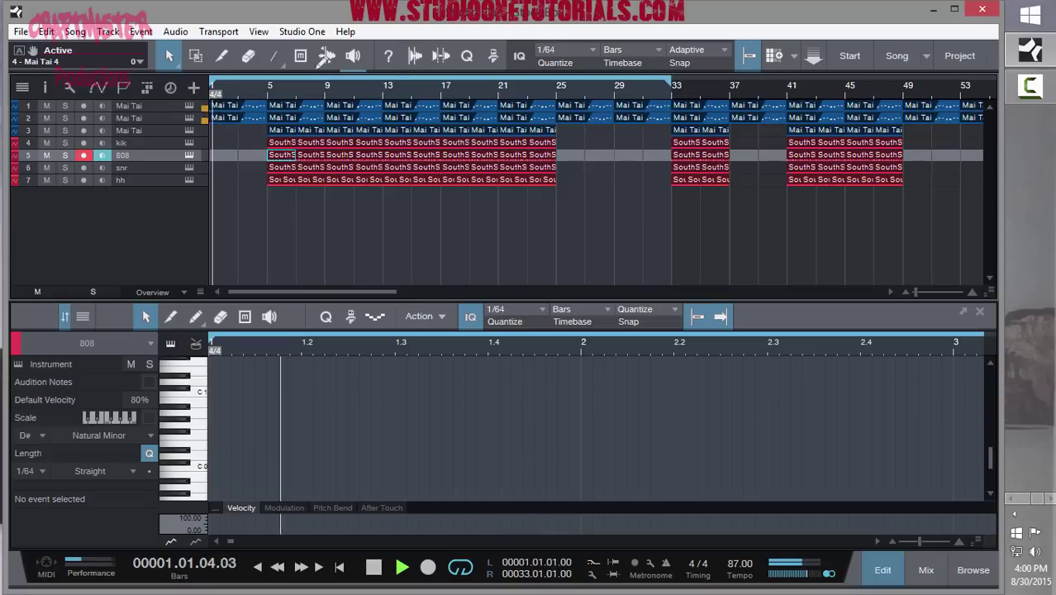
Extend the loop range's end to bar 61 while the full arrangement plays, and stop playback.
{"action": "key", "text": "e"}
{"action": "key", "text": "e"}
{"action": "key", "text": "e"}
{"action": "key", "text": "e"}
{"action": "key", "text": "w"}
{"action": "key", "text": "w"}
{"action": "key", "text": "w"}
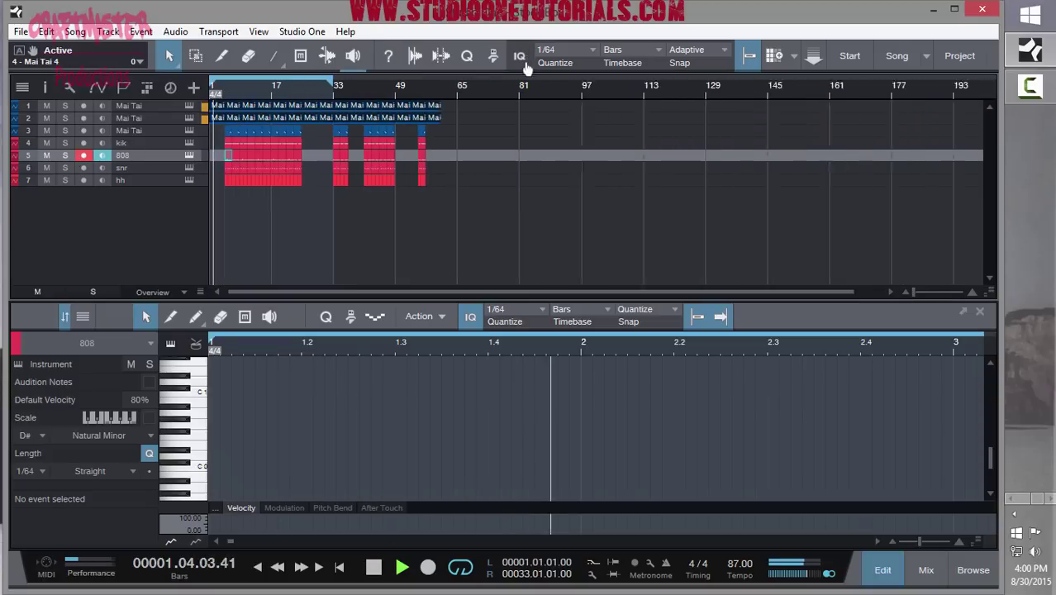
{"action": "left_click_drag", "start_coordinate": [473, 85], "coordinate": [705, 120]}
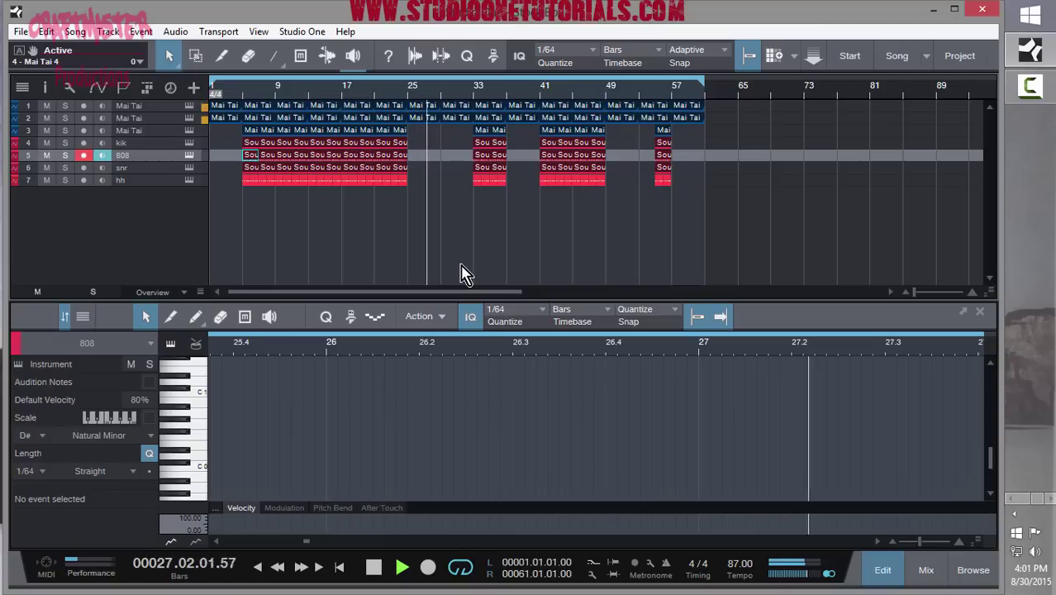
{"action": "key", "text": "space"}
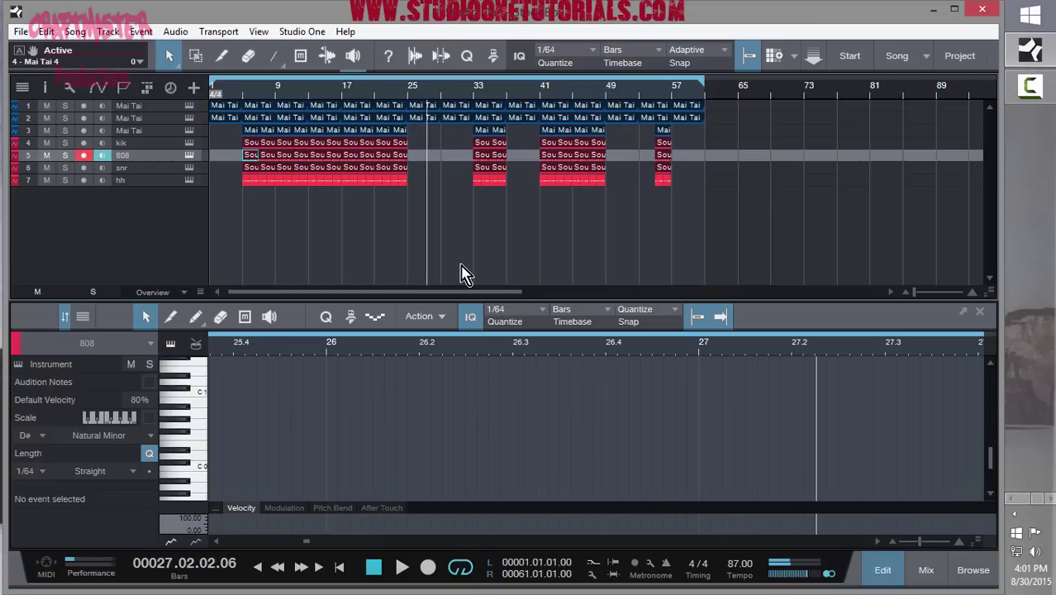
Open the mixer console at full height to examine the instrument, FX and bus channels with their inserts and sends.
{"action": "key", "text": "F3"}
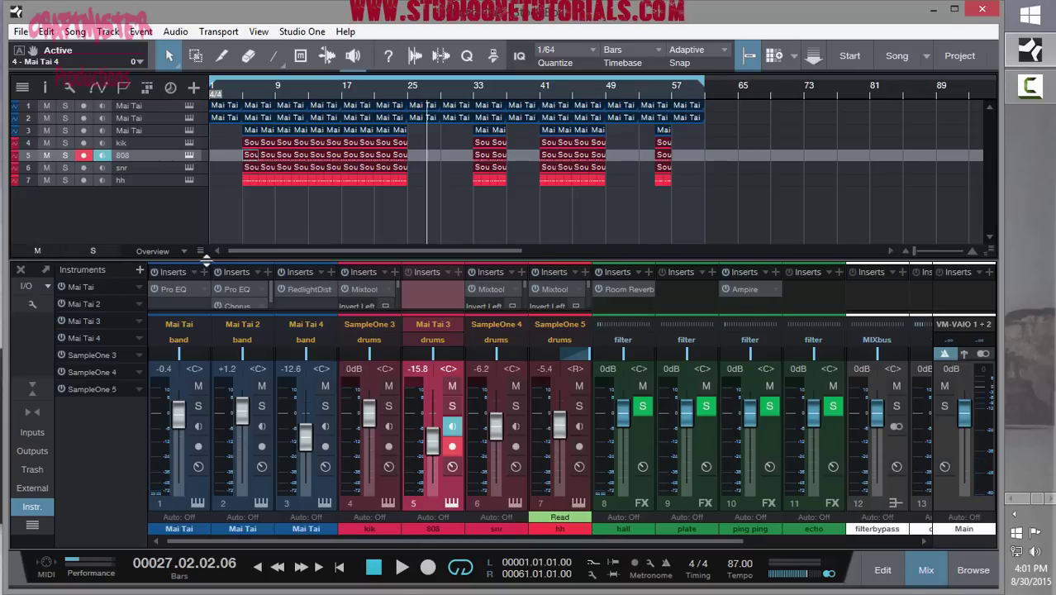
{"action": "left_click_drag", "start_coordinate": [206, 257], "coordinate": [218, 10]}
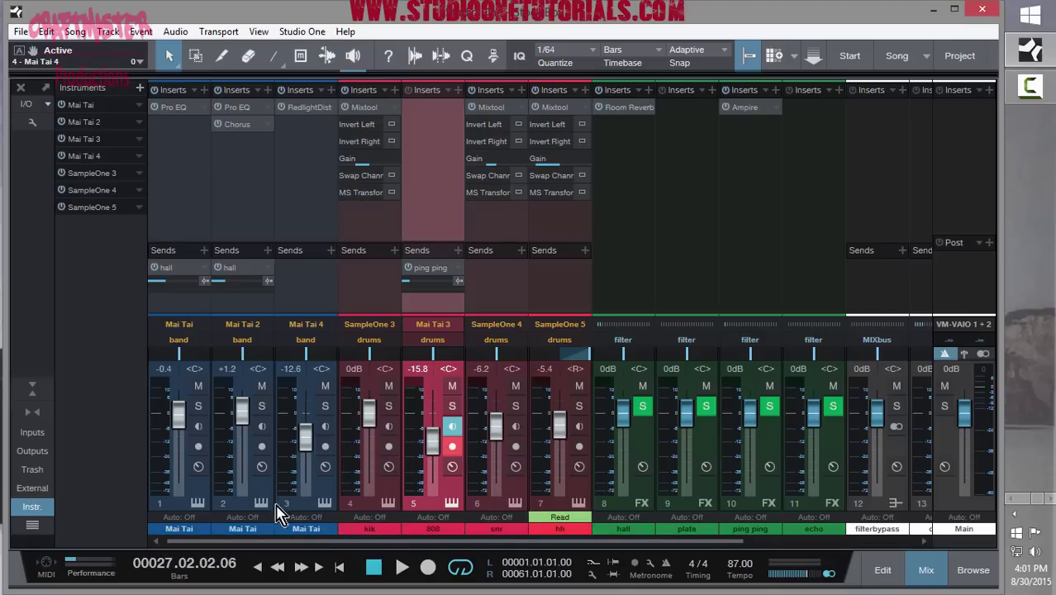
{"action": "left_click_drag", "start_coordinate": [473, 542], "coordinate": [738, 546]}
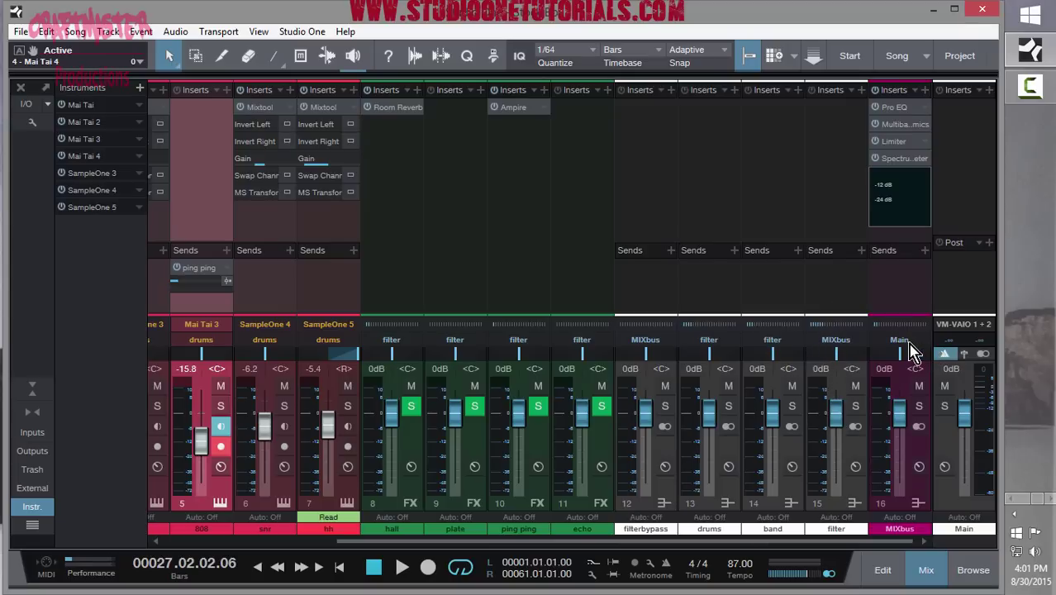
{"action": "scroll", "coordinate": [395, 529], "scroll_direction": "left", "scroll_amount": 4}
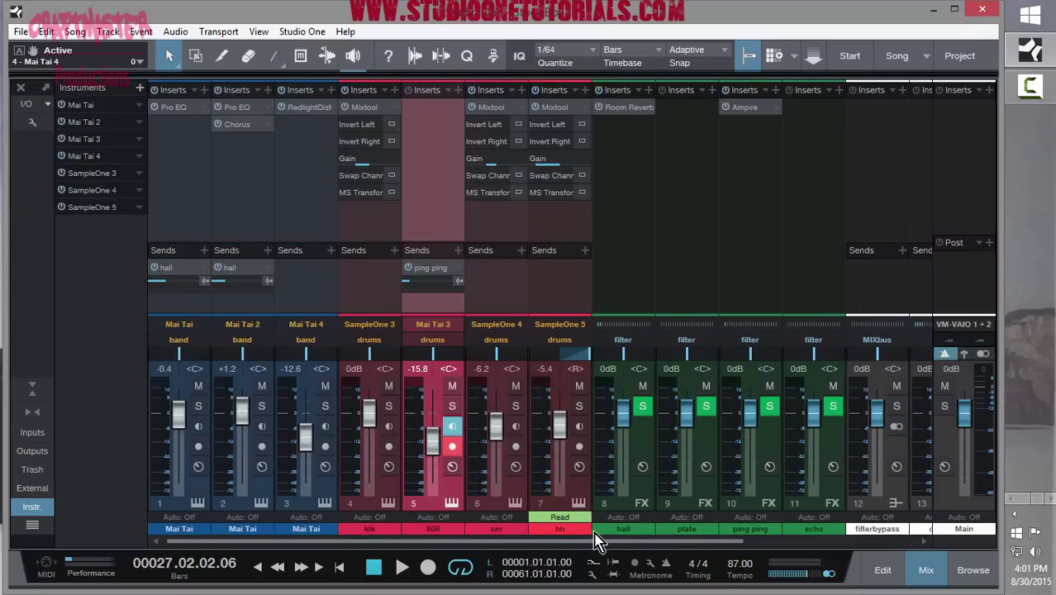
{"action": "scroll", "coordinate": [596, 541], "scroll_direction": "right", "scroll_amount": 2}
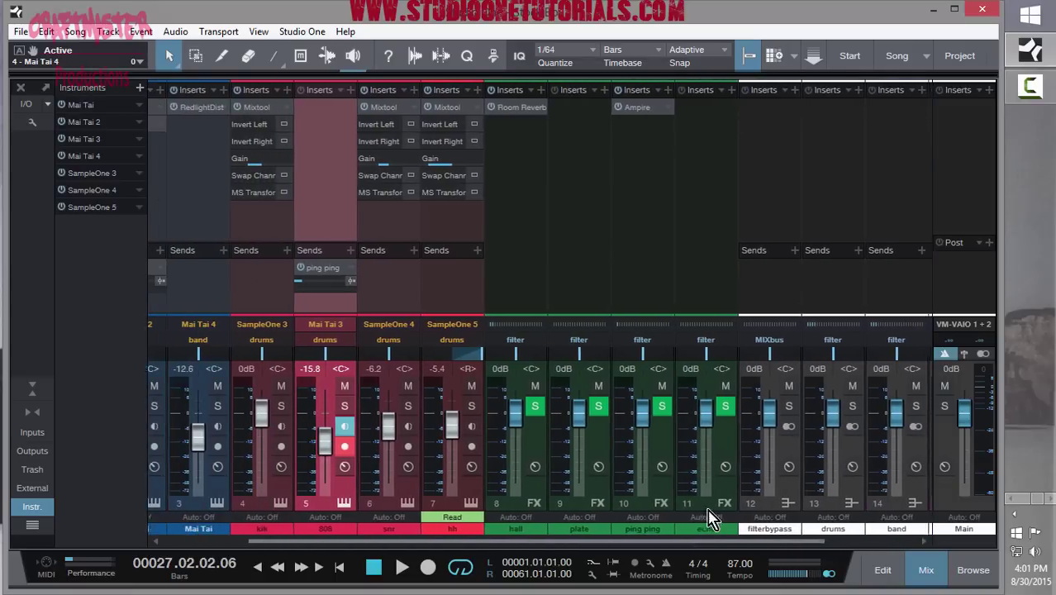
Open the hall channel's Room Reverb to examine its Church settings and browse its preset list, keeping the current preset.
{"action": "left_click", "coordinate": [526, 108]}
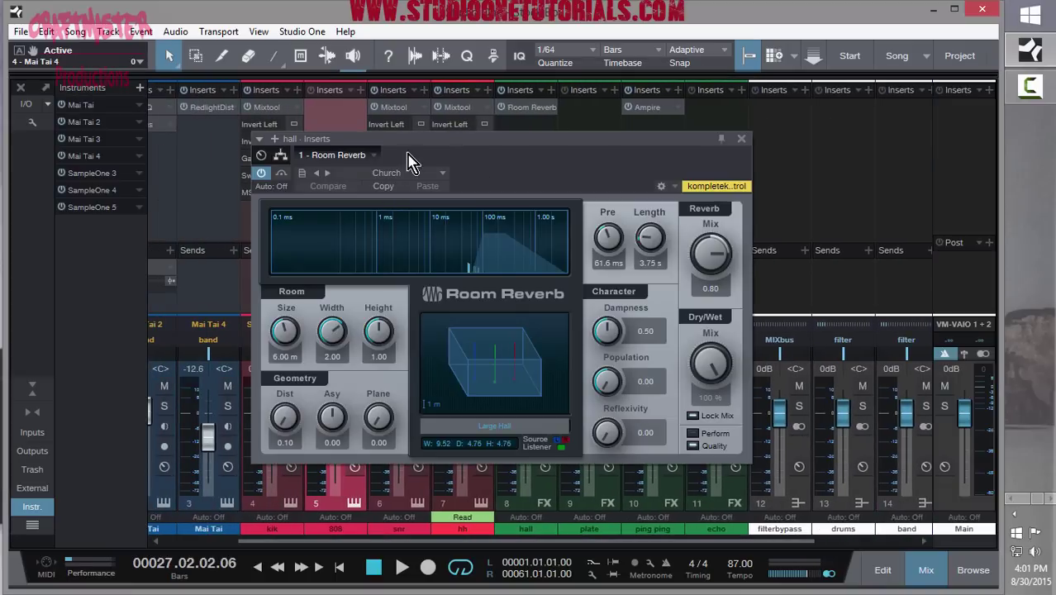
{"action": "left_click", "coordinate": [444, 174]}
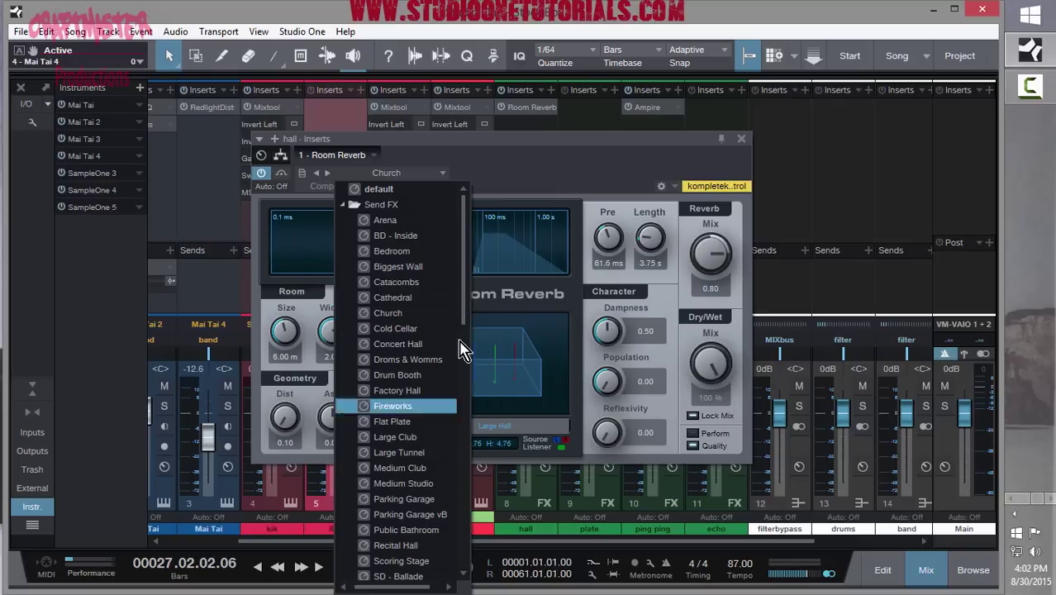
{"action": "scroll", "coordinate": [436, 494], "scroll_direction": "down", "scroll_amount": 5}
{"action": "scroll", "coordinate": [425, 344], "scroll_direction": "down", "scroll_amount": 5}
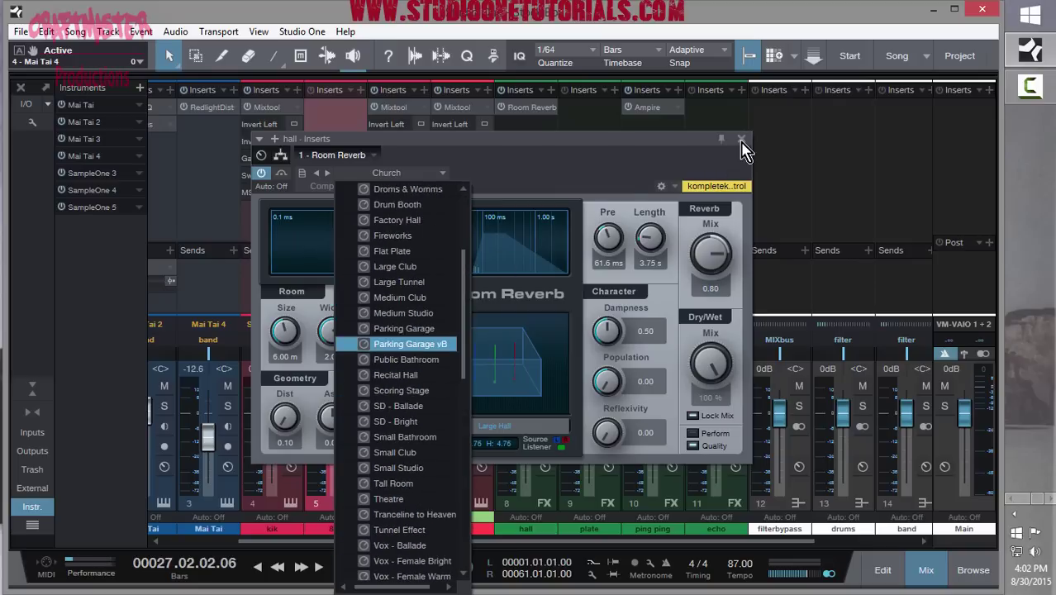
{"action": "left_click", "coordinate": [593, 150]}
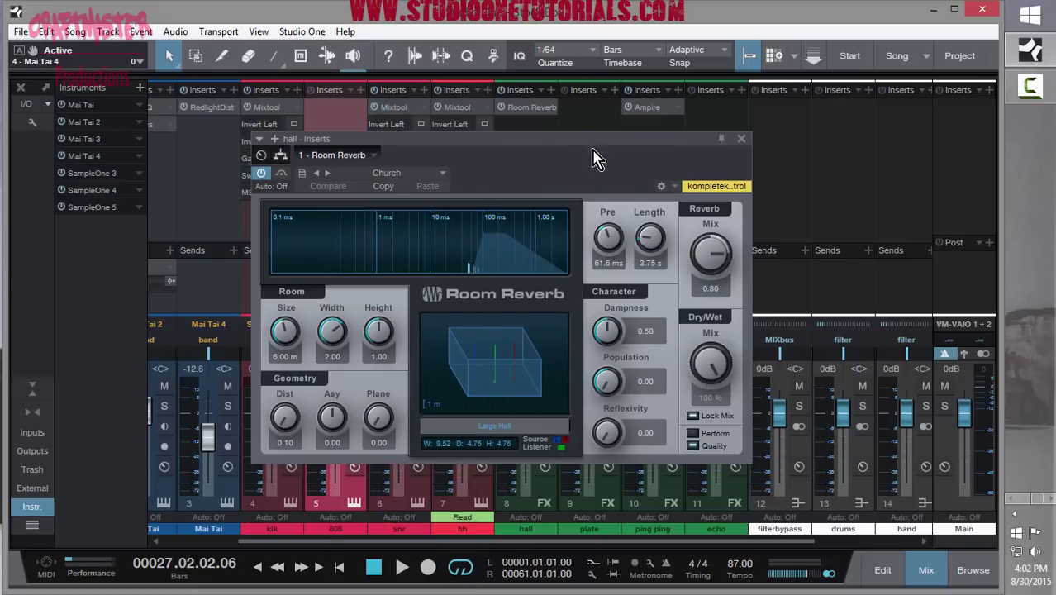
{"action": "left_click", "coordinate": [742, 139]}
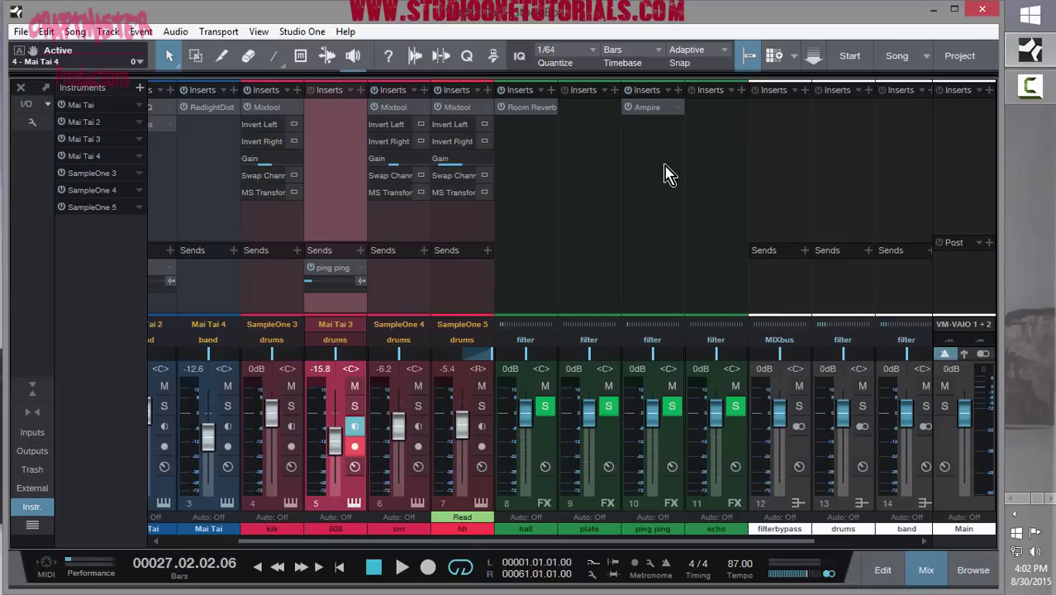
Solo the Mai Tai and Mai Tai 2 channels to compare the first channel's hall send on and off, and clear both solos.
{"action": "left_click_drag", "start_coordinate": [573, 541], "coordinate": [488, 541]}
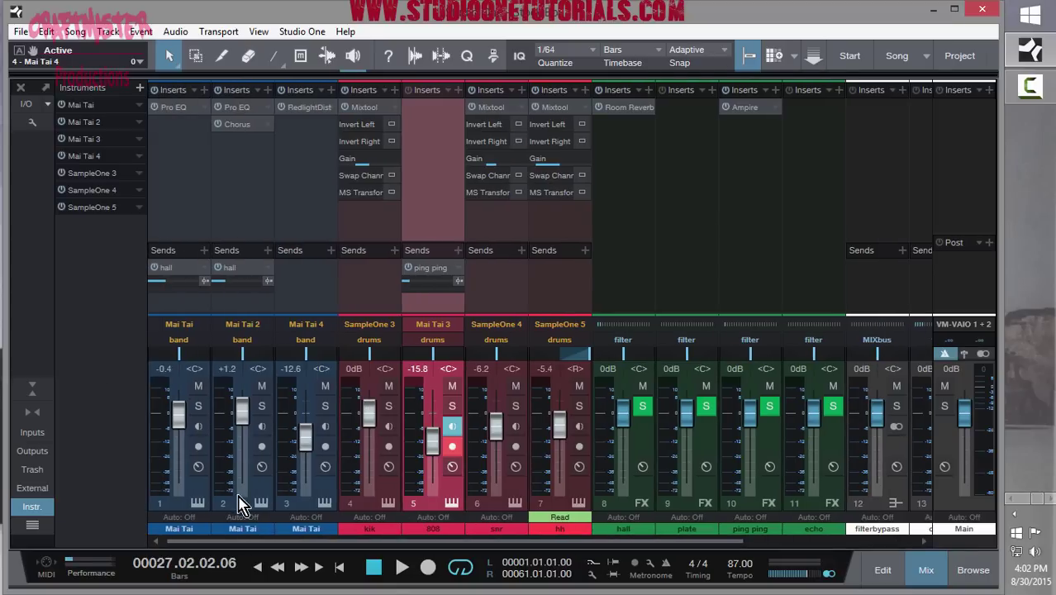
{"action": "left_click", "coordinate": [198, 405]}
{"action": "left_click", "coordinate": [259, 409]}
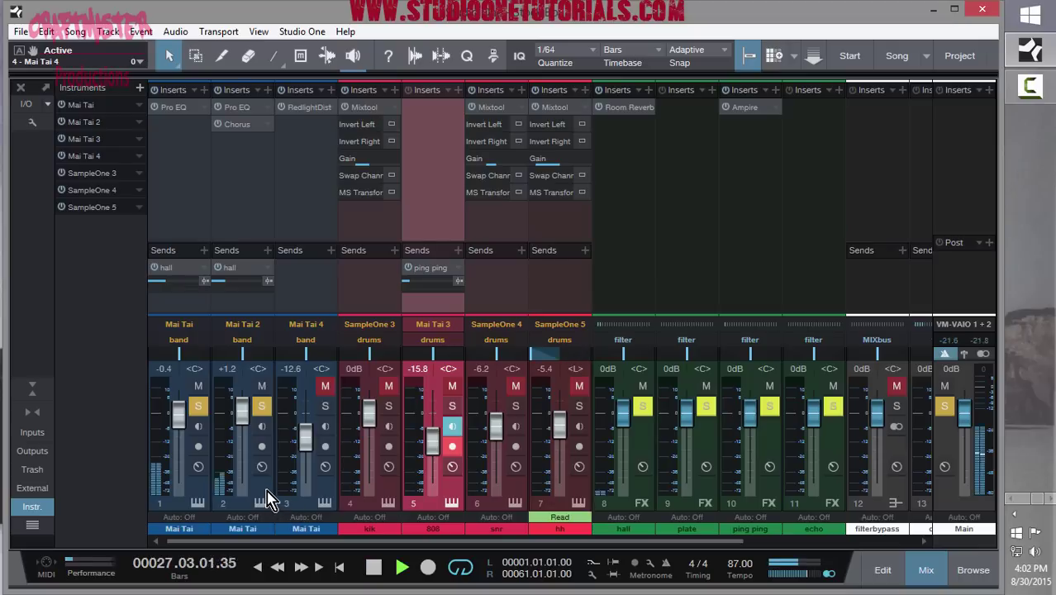
{"action": "left_click", "coordinate": [155, 267]}
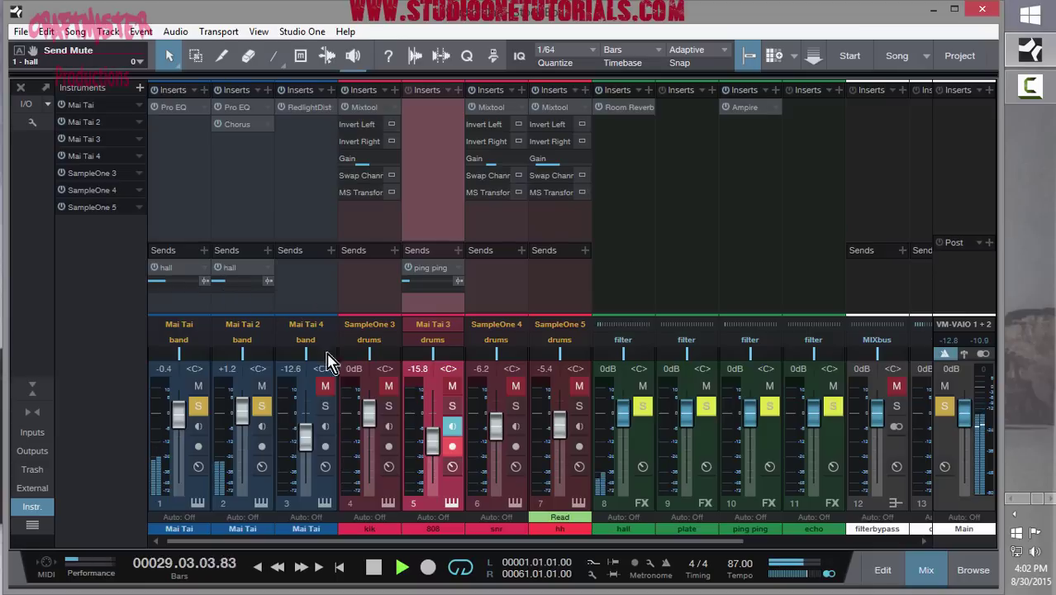
{"action": "left_click", "coordinate": [261, 405]}
{"action": "left_click", "coordinate": [198, 406]}
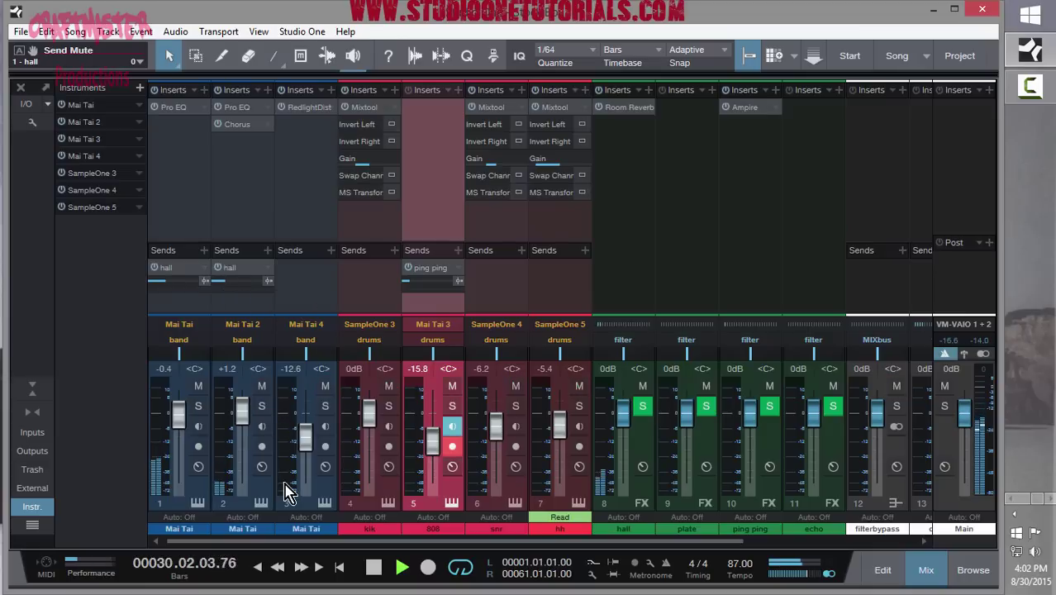
{"action": "key", "text": "Home"}
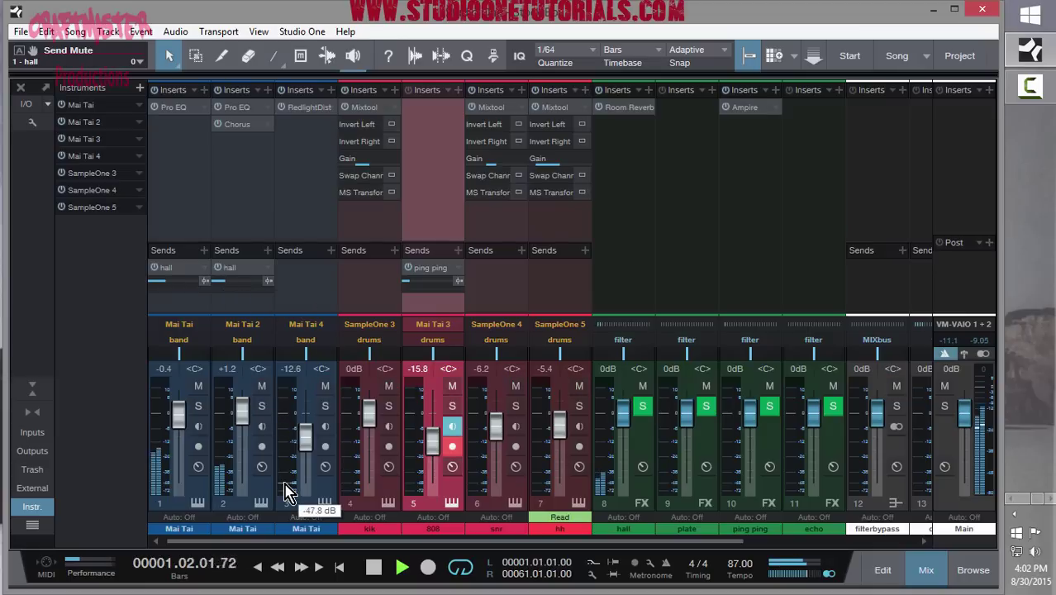
{"action": "key", "text": "space"}
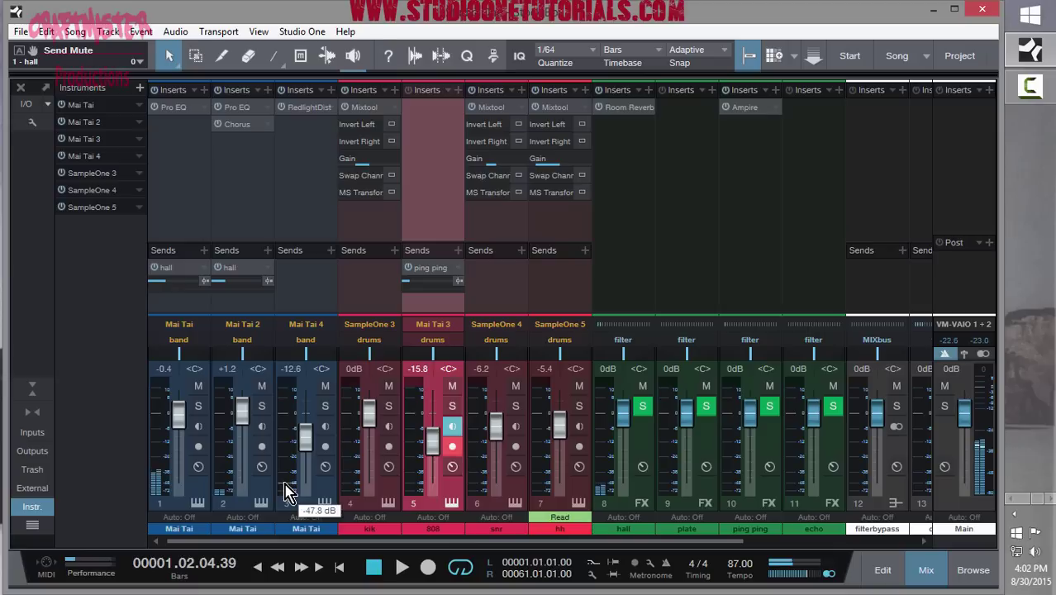
Examine the Pro EQ inserts on the first two Mai Tai channels and close the effect window.
{"action": "left_click", "coordinate": [184, 109]}
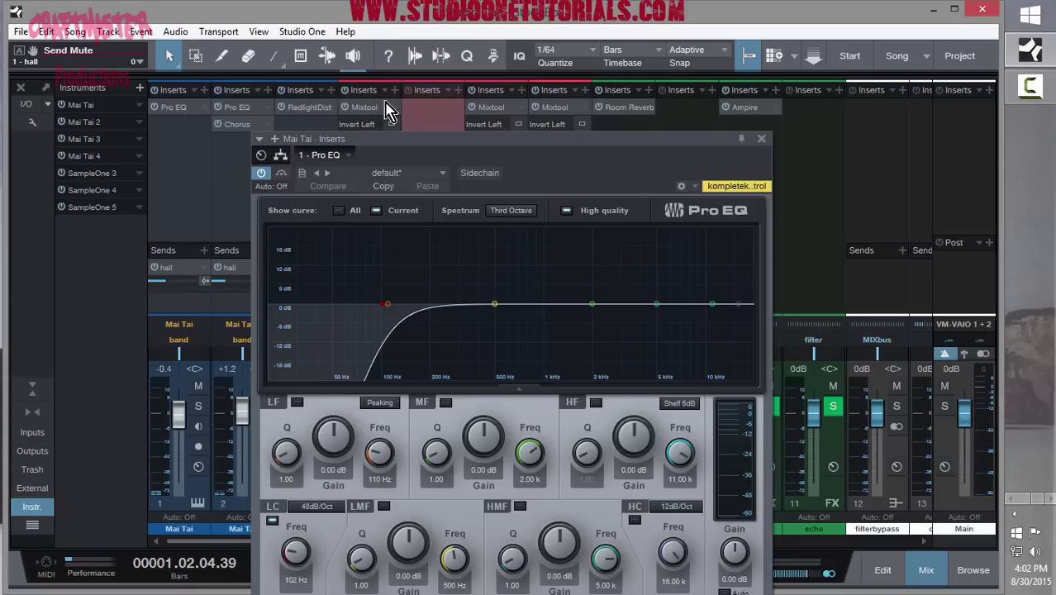
{"action": "left_click", "coordinate": [252, 112]}
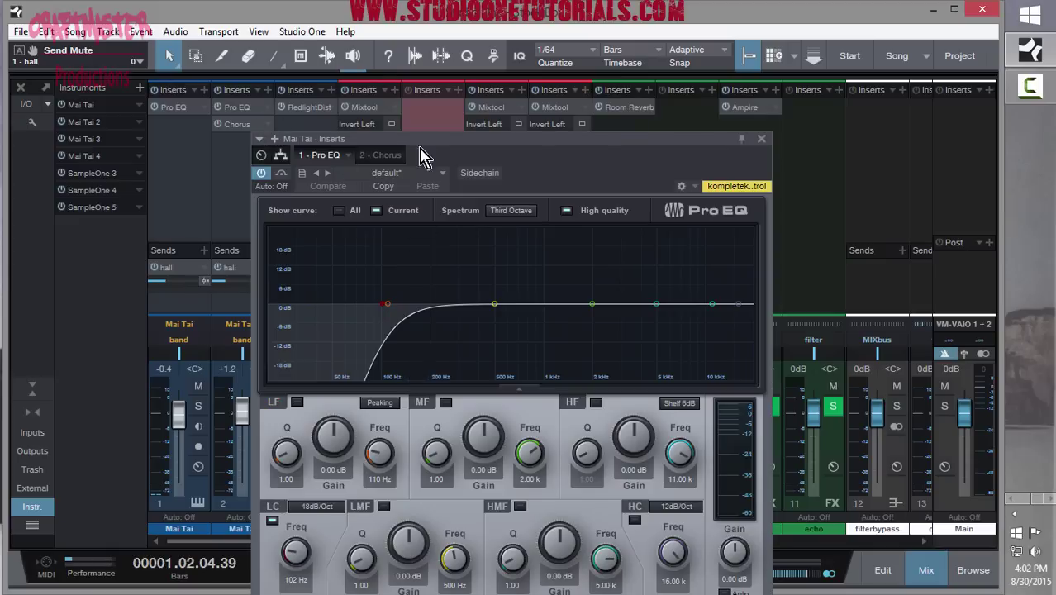
{"action": "left_click", "coordinate": [761, 141]}
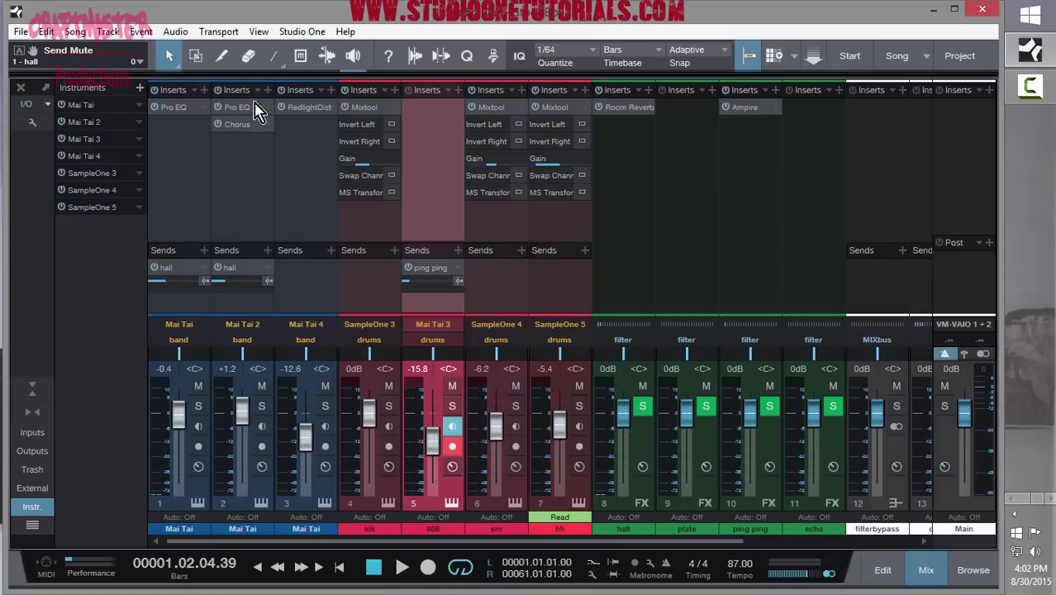
In the first Mai Tai channel's Pro EQ, set the LF gain to -0.24 dB and switch the low cut off and on again.
{"action": "left_click", "coordinate": [173, 107]}
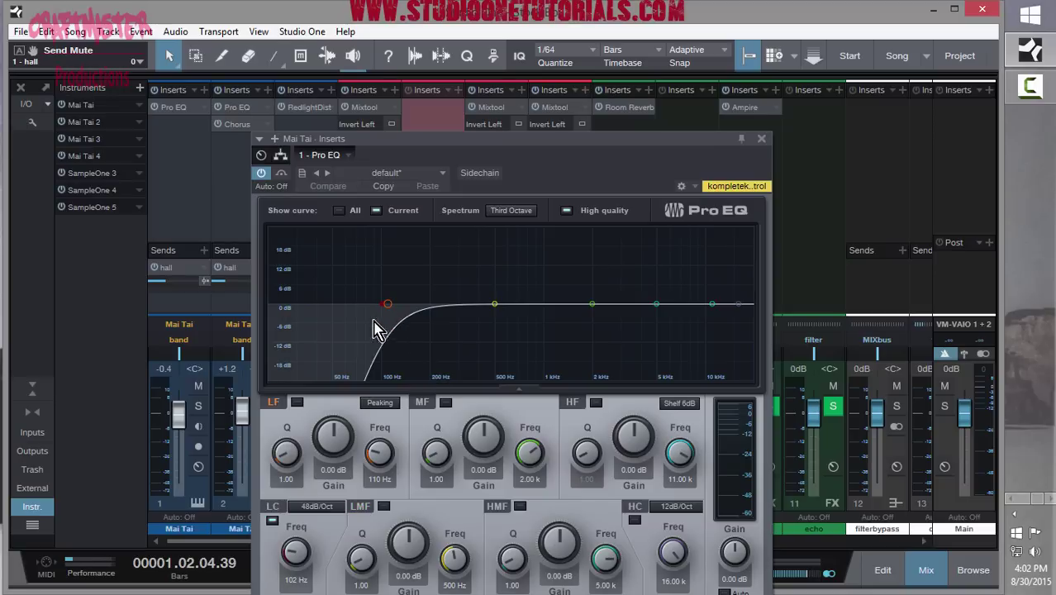
{"action": "mouse_move", "coordinate": [388, 305]}
{"action": "left_mouse_down"}
{"action": "mouse_move", "coordinate": [393, 325]}
{"action": "mouse_move", "coordinate": [388, 305]}
{"action": "mouse_move", "coordinate": [390, 316]}
{"action": "left_mouse_up"}
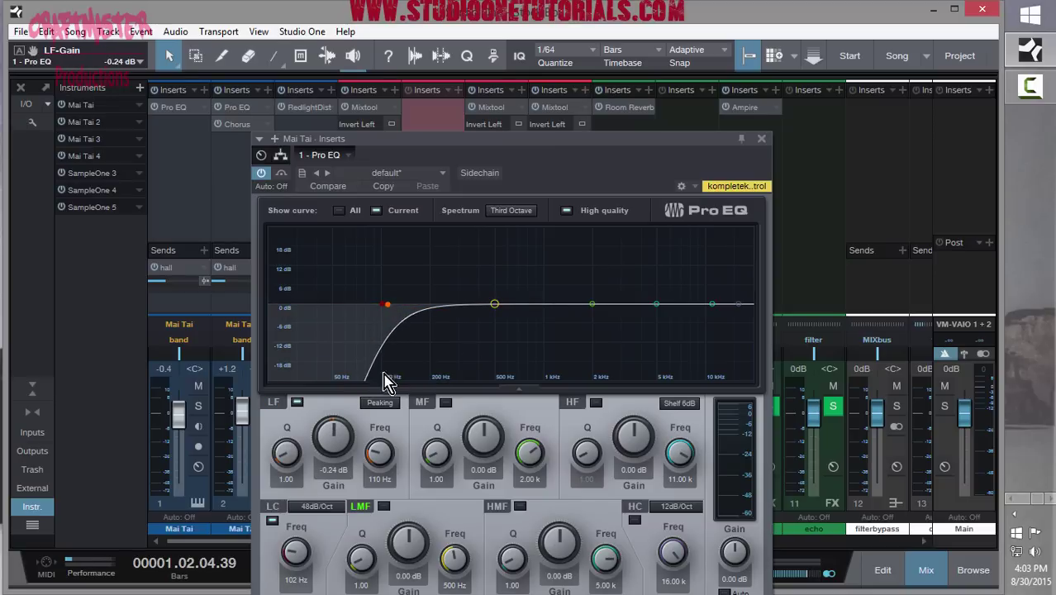
{"action": "double_click", "coordinate": [388, 307]}
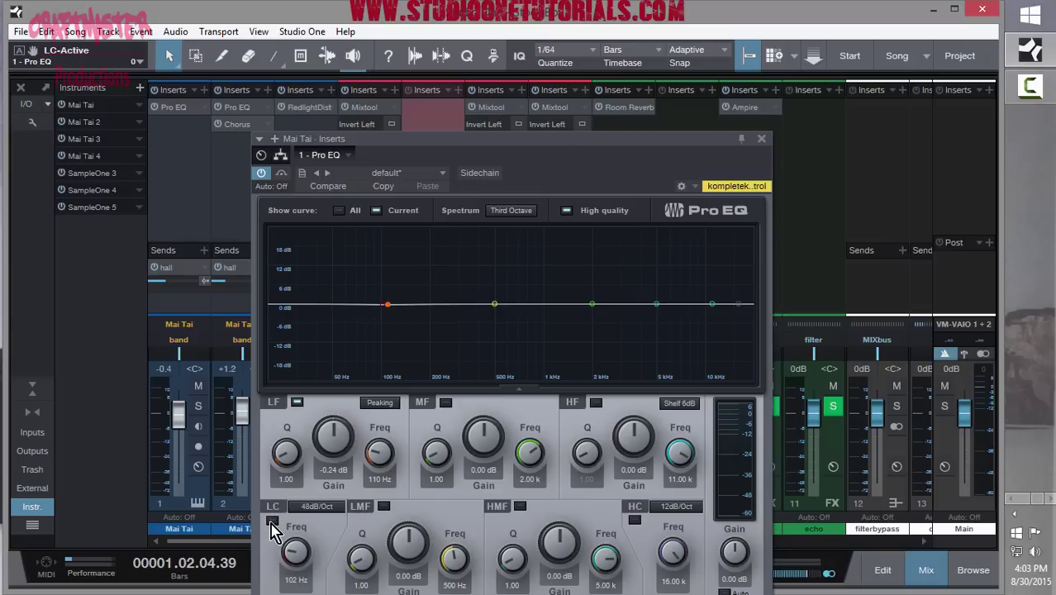
{"action": "left_click", "coordinate": [272, 522]}
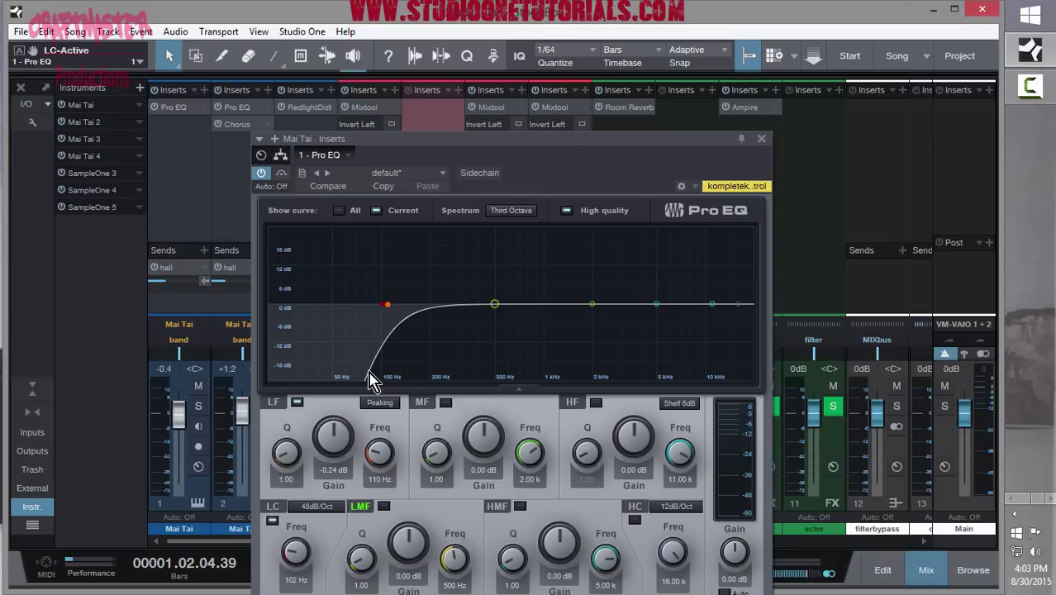
{"action": "left_click", "coordinate": [761, 139]}
Play the Mai Tai 2 channel soloed with its Chorus insert off and on, close the effect window, and clear the solo.
{"action": "left_click", "coordinate": [250, 132]}
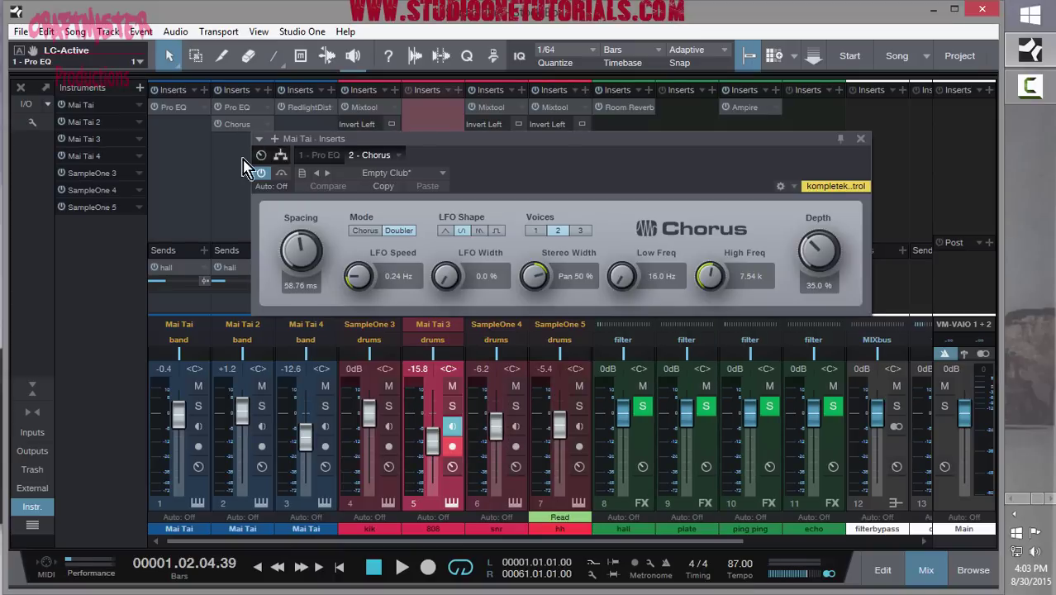
{"action": "left_click", "coordinate": [260, 406]}
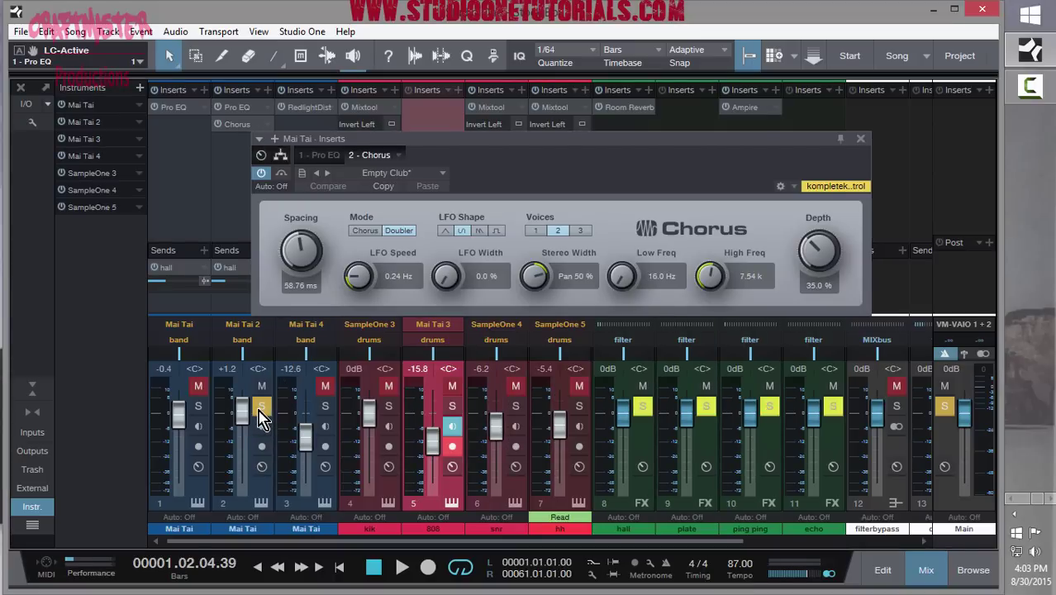
{"action": "key", "text": "space"}
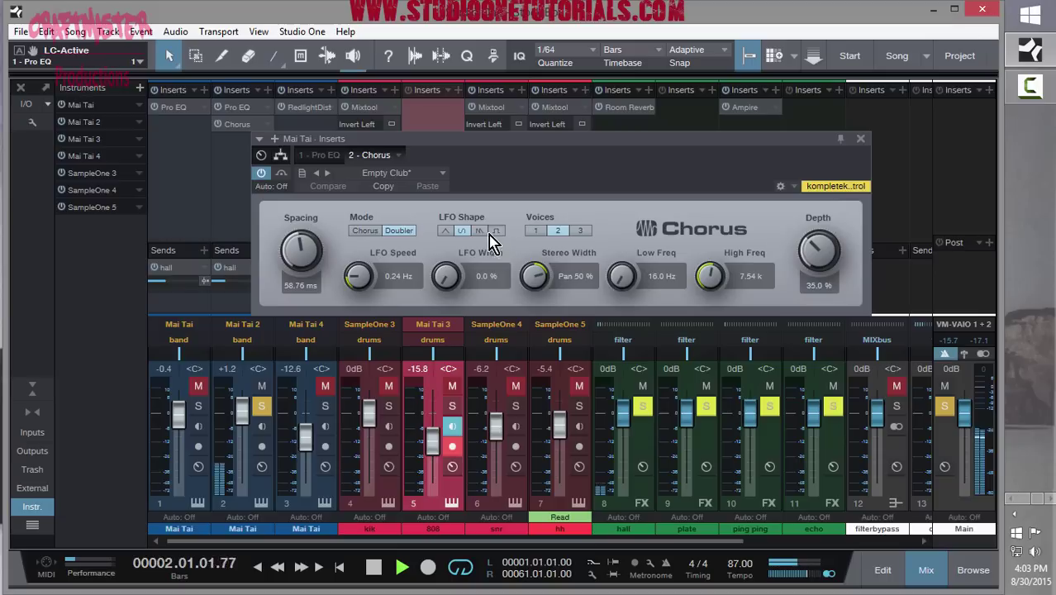
{"action": "left_click", "coordinate": [261, 174]}
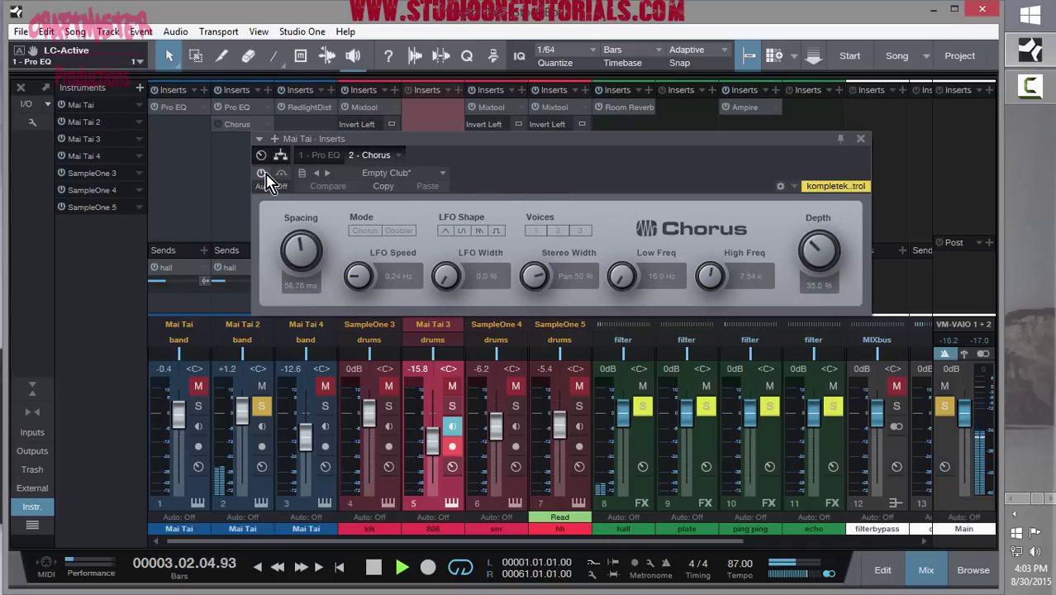
{"action": "left_click", "coordinate": [265, 176]}
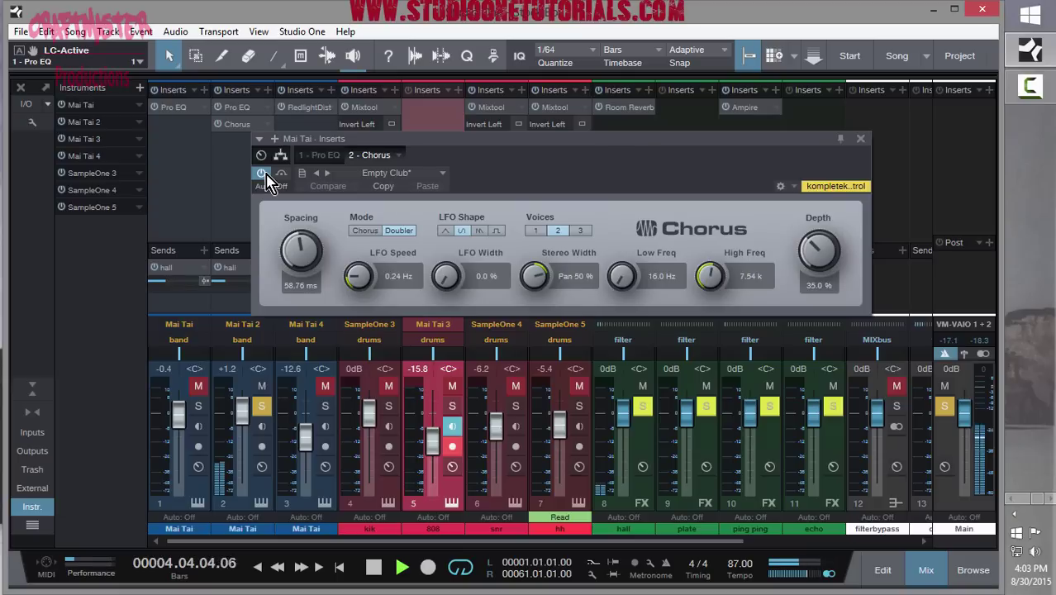
{"action": "key", "text": "space"}
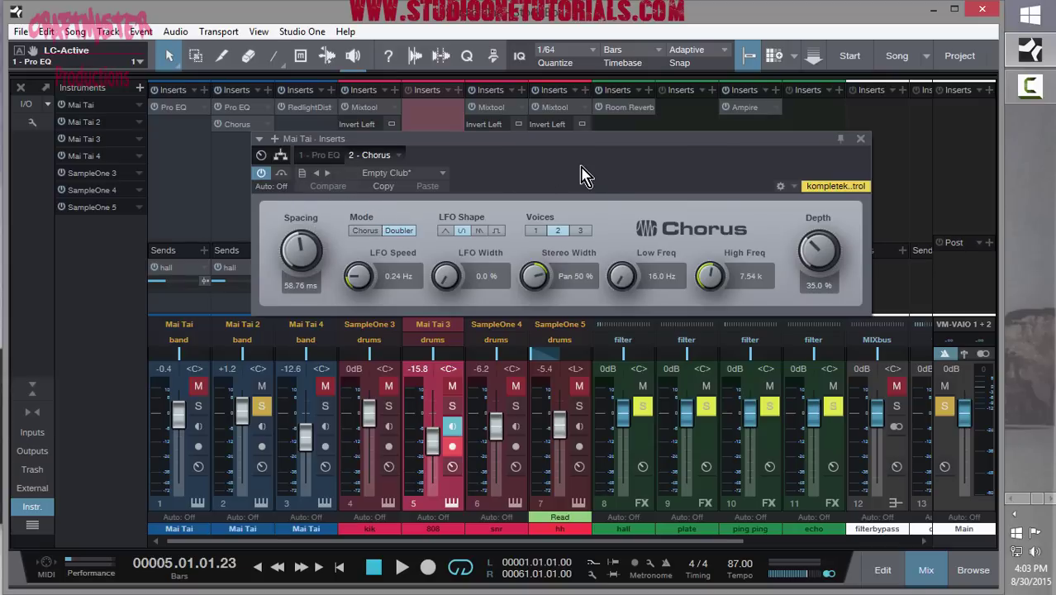
{"action": "left_click", "coordinate": [861, 139]}
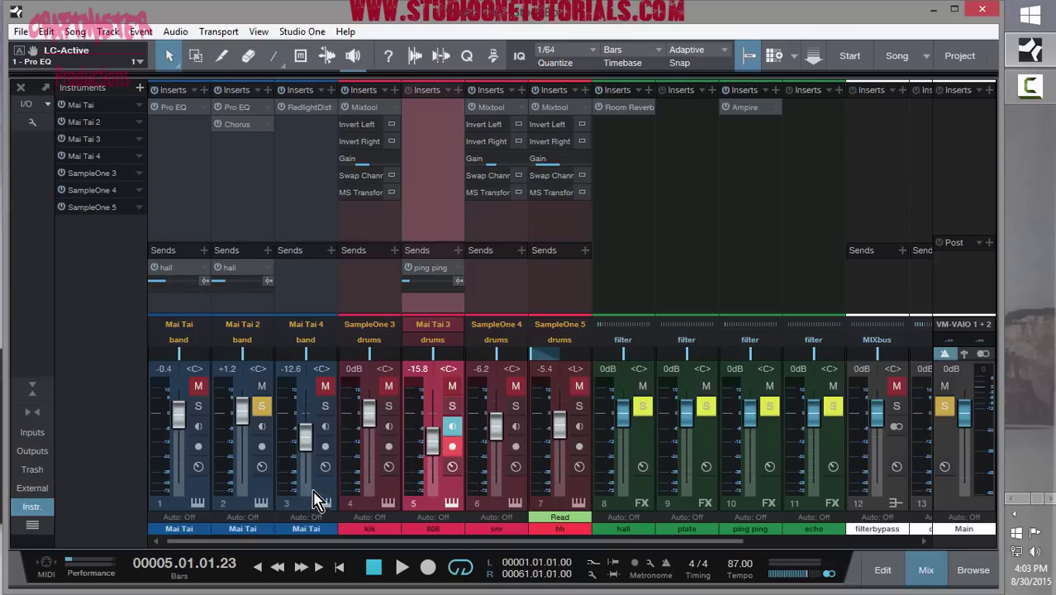
{"action": "left_click", "coordinate": [261, 406]}
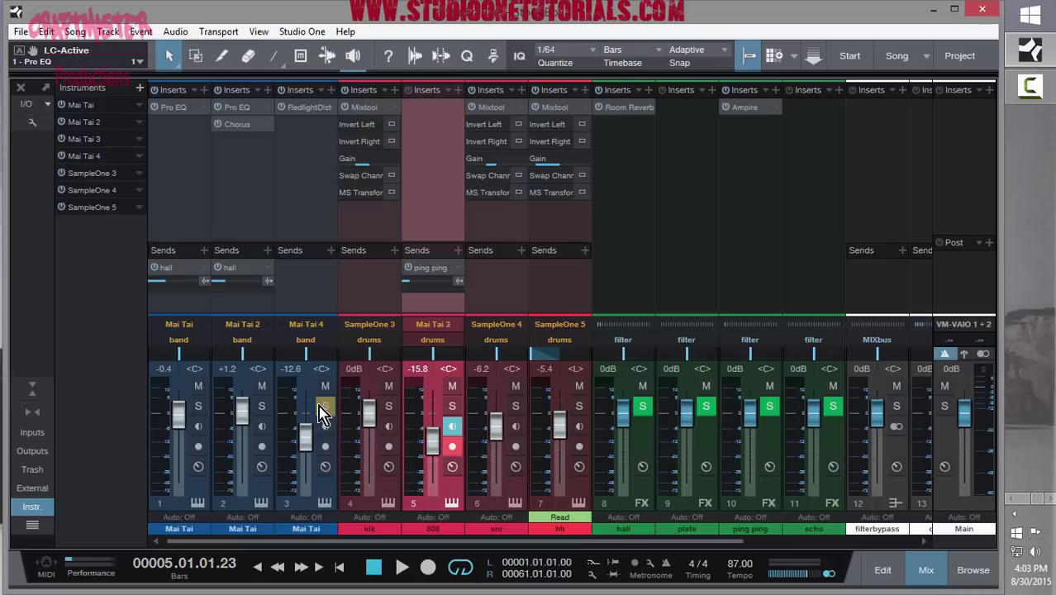
Solo the Mai Tai 4 channel and compare its RedlightDist insert off and on during playback, closing the effect window when finished.
{"action": "left_click", "coordinate": [325, 406]}
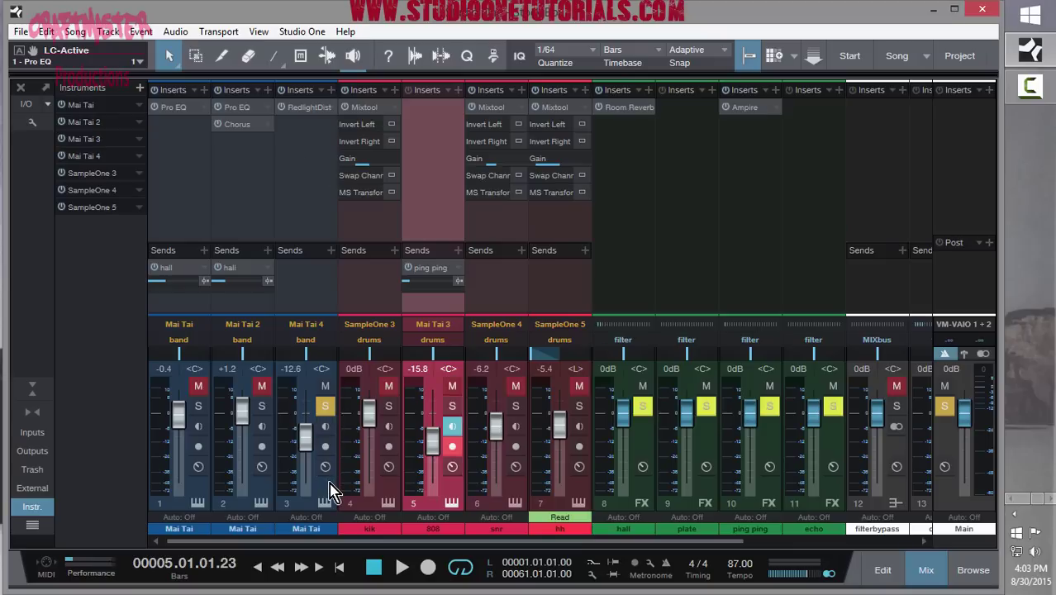
{"action": "left_click", "coordinate": [312, 109]}
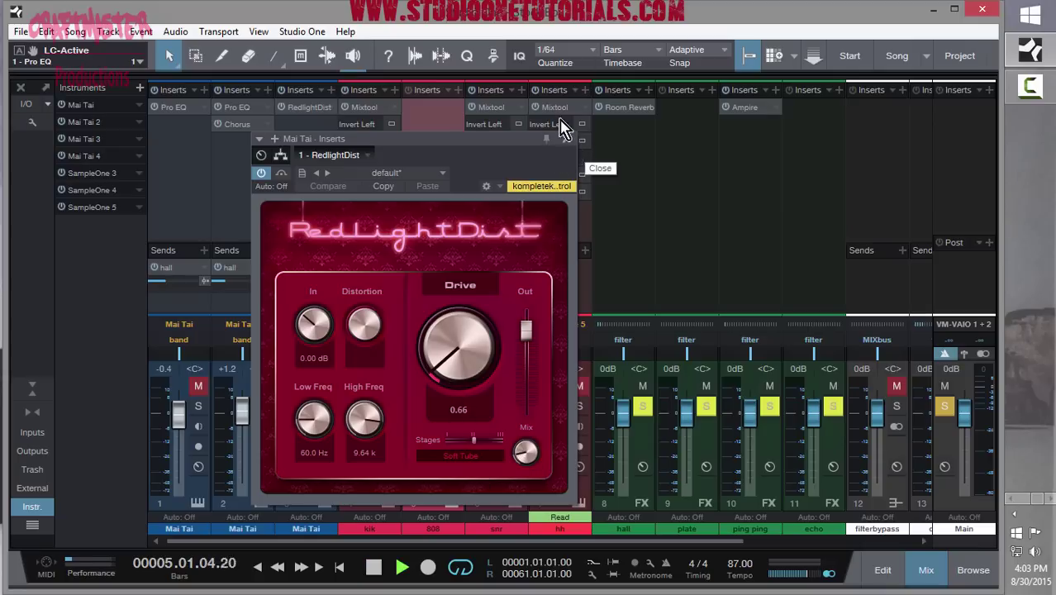
{"action": "key", "text": "F3"}
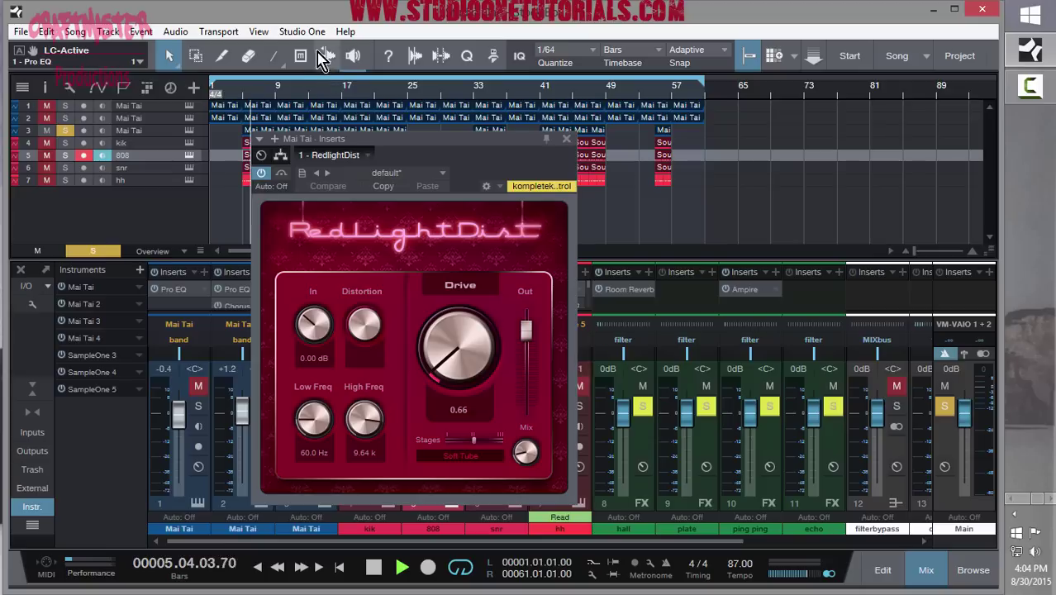
{"action": "left_click_drag", "start_coordinate": [372, 141], "coordinate": [419, 110]}
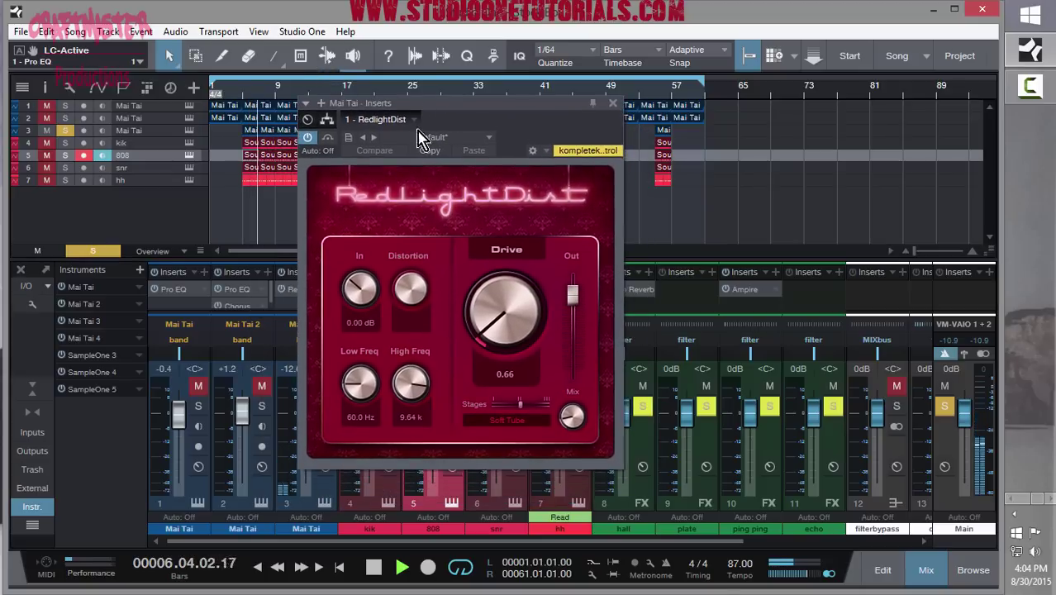
{"action": "left_click", "coordinate": [307, 142]}
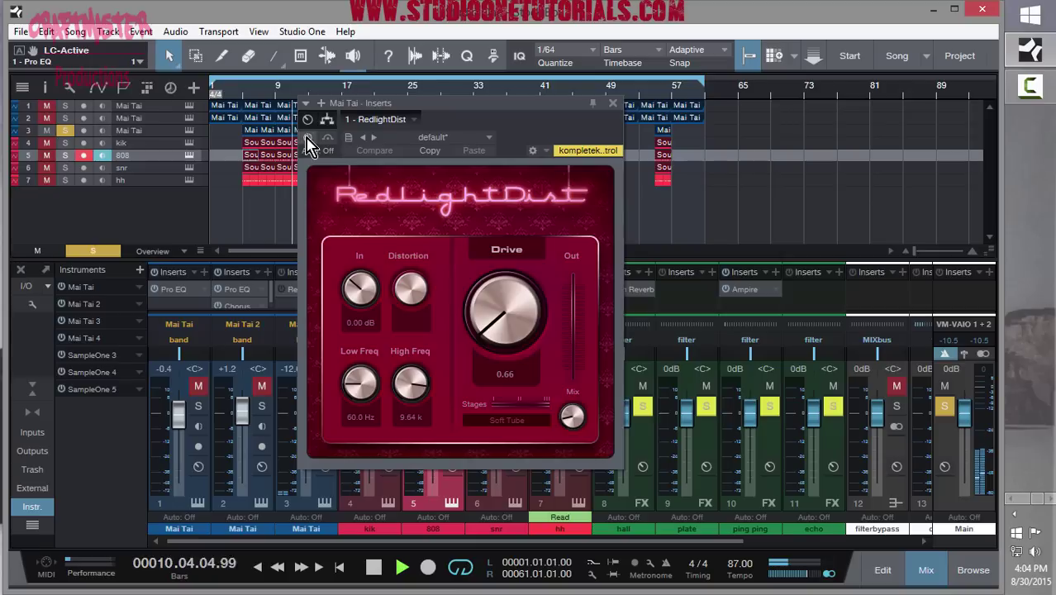
{"action": "left_click", "coordinate": [307, 143]}
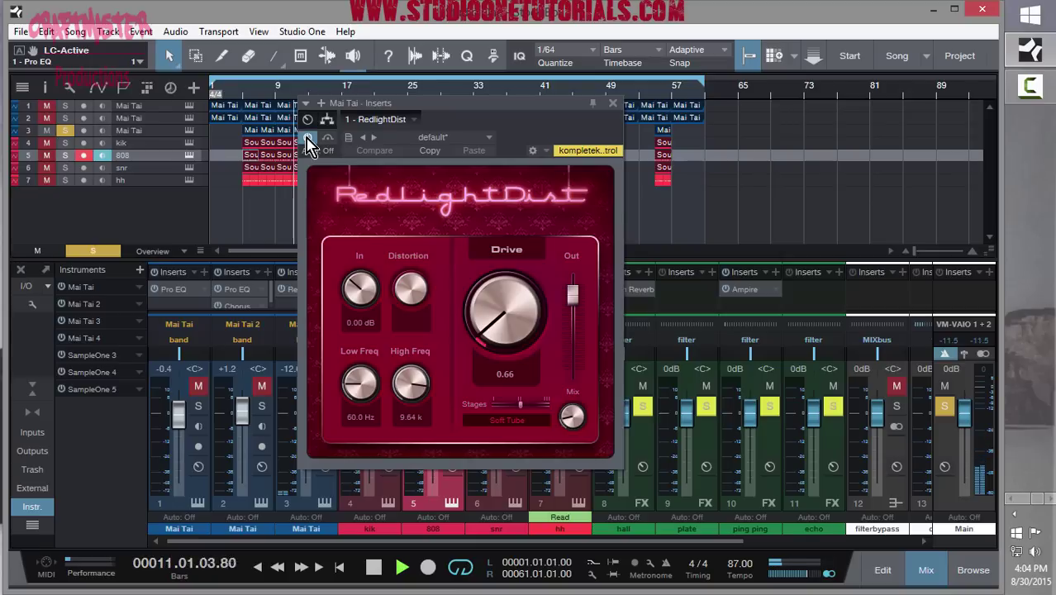
{"action": "left_click", "coordinate": [613, 105]}
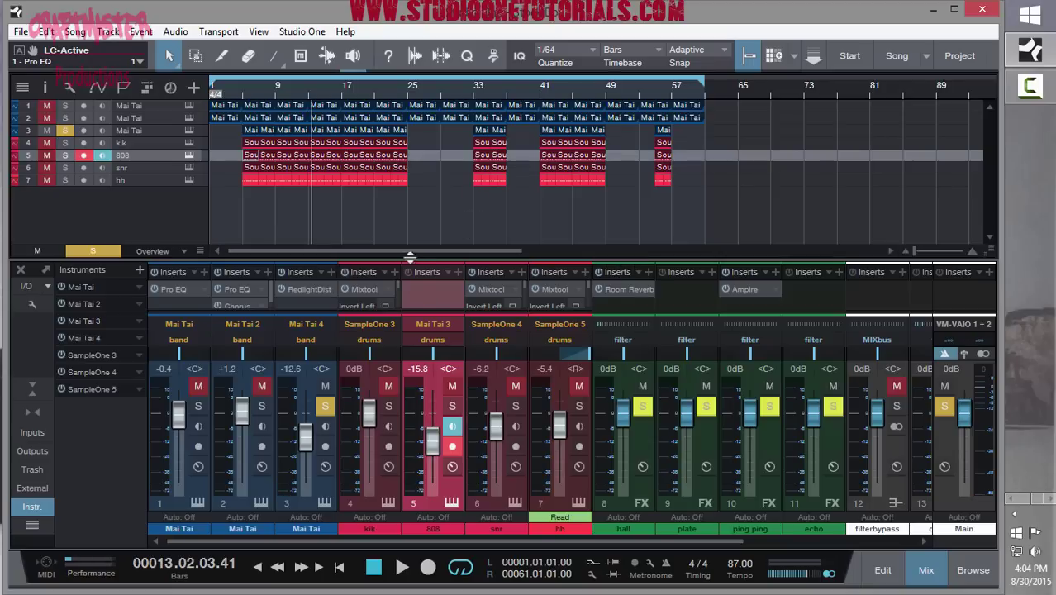
Switch the solo from Mai Tai 4 to the 808 channel and play from bar 5 to compare its ping ping send on and off.
{"action": "left_click_drag", "start_coordinate": [410, 257], "coordinate": [425, 105]}
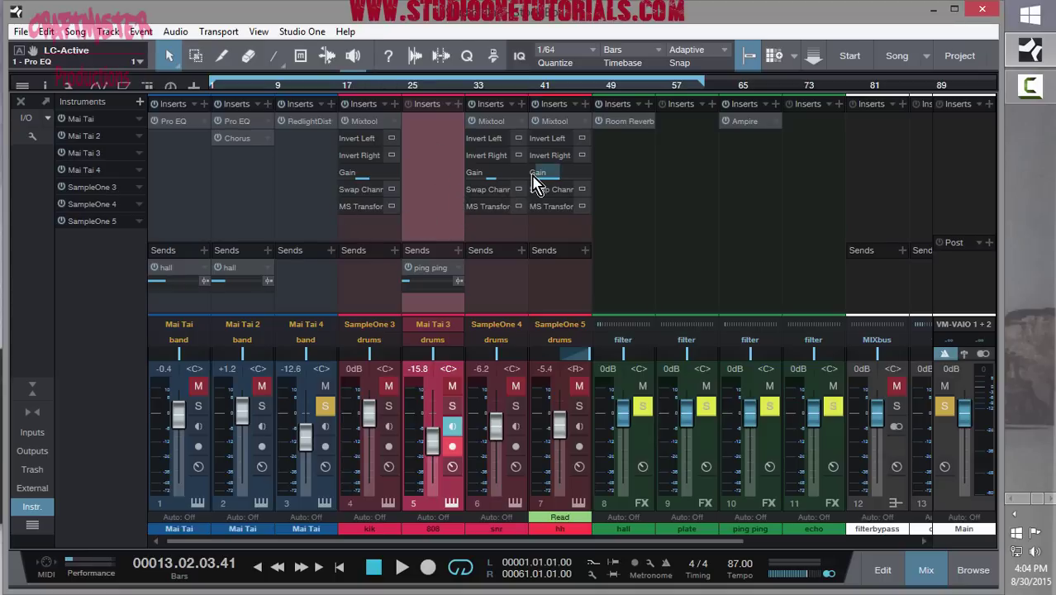
{"action": "mouse_move", "coordinate": [535, 183]}
{"action": "left_click", "coordinate": [325, 406]}
{"action": "left_click", "coordinate": [452, 405]}
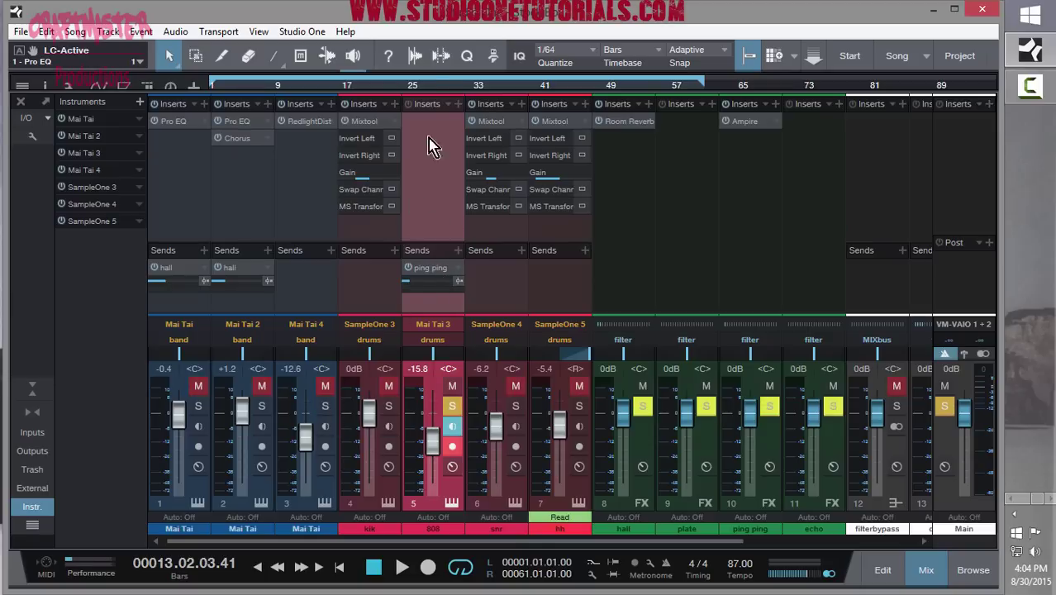
{"action": "left_click_drag", "start_coordinate": [437, 107], "coordinate": [436, 211]}
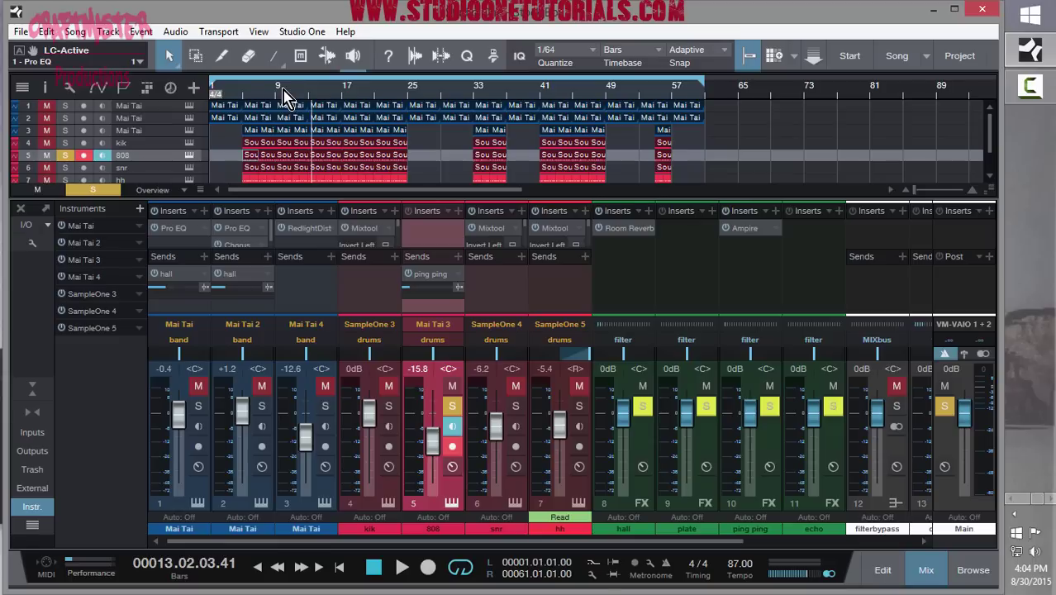
{"action": "left_click", "coordinate": [245, 95]}
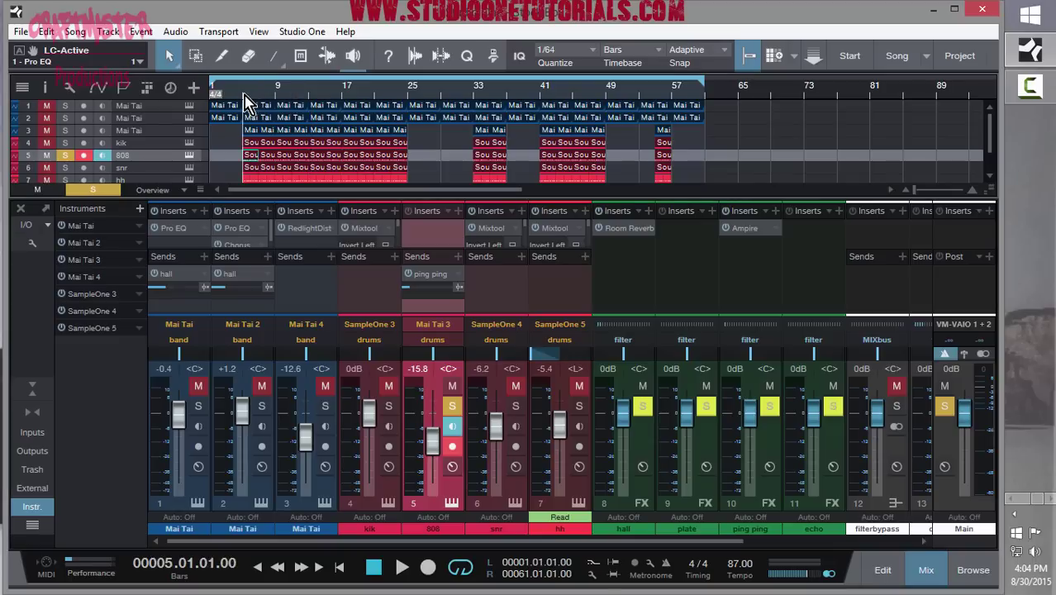
{"action": "key", "text": "space"}
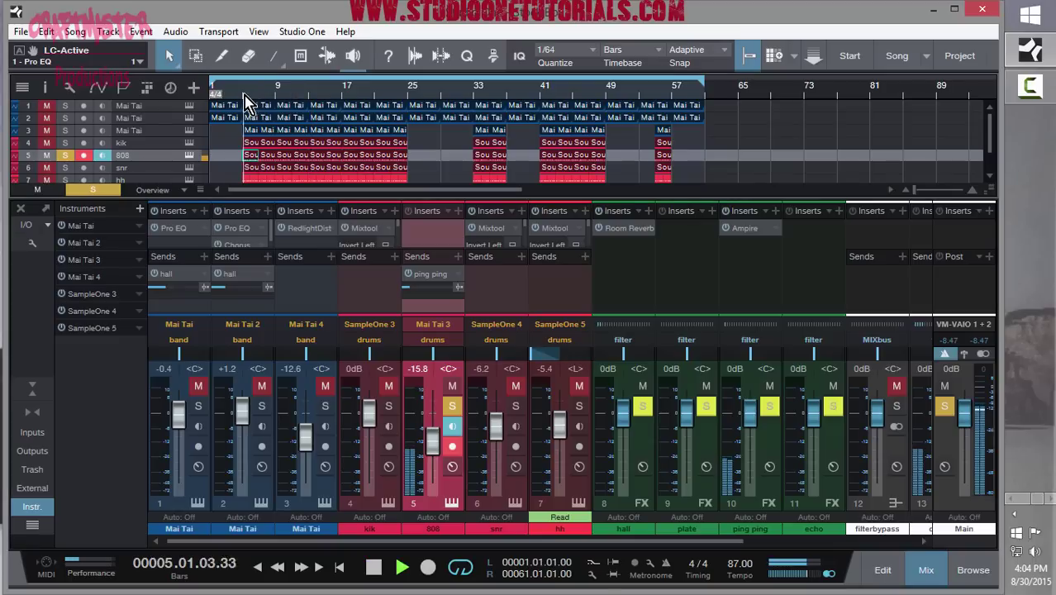
{"action": "left_click", "coordinate": [406, 275]}
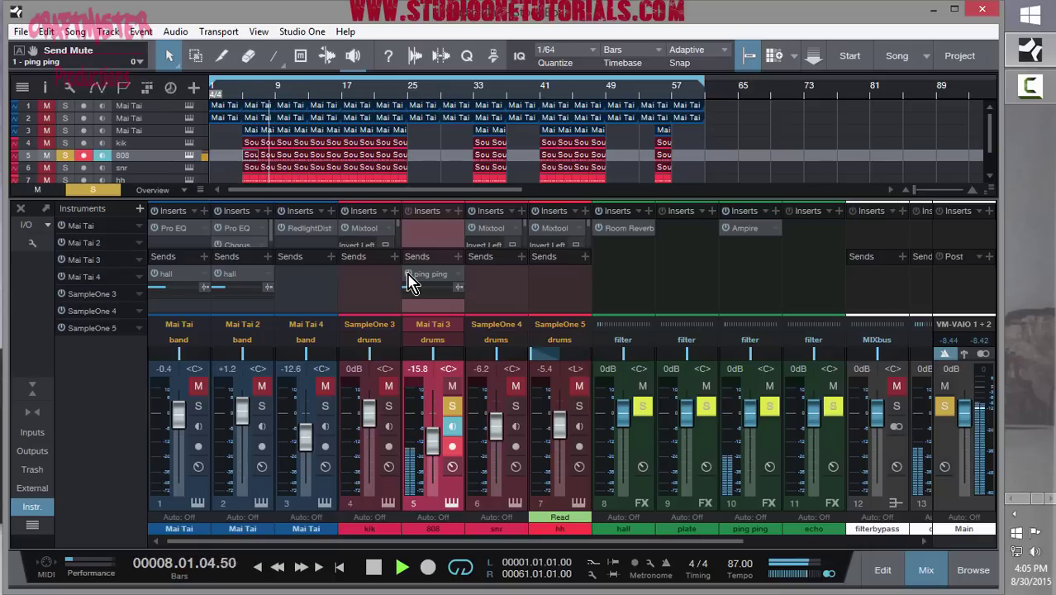
{"action": "left_click", "coordinate": [407, 274]}
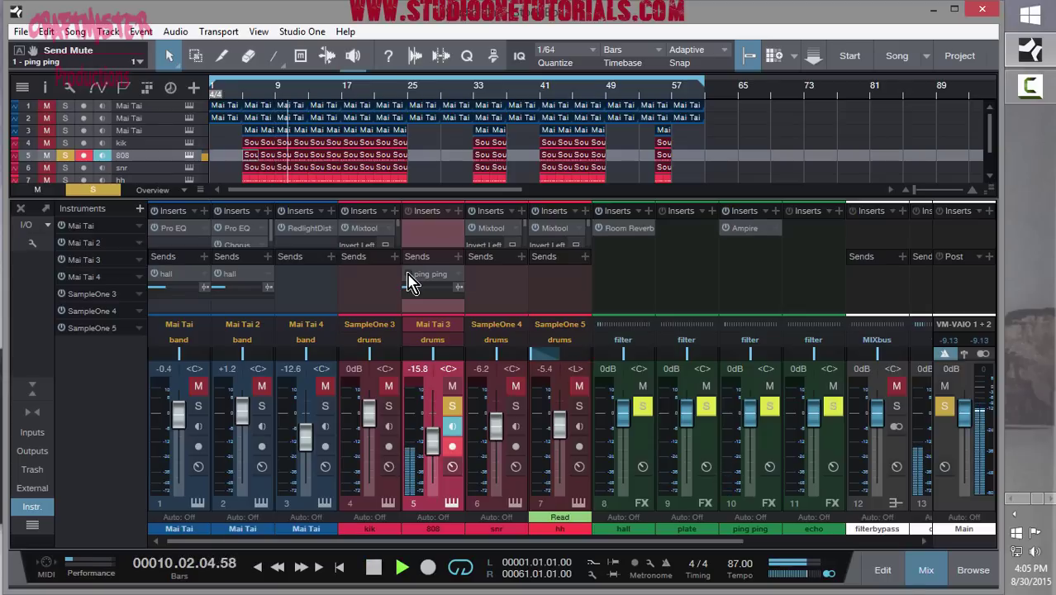
{"action": "key", "text": "space"}
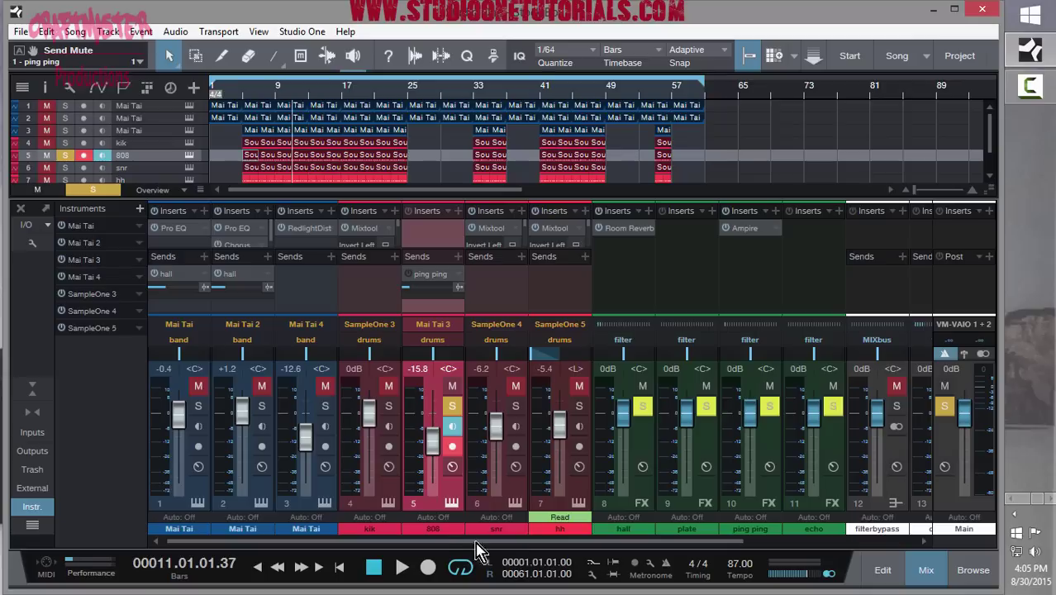
Examine the ping ping channel's Ampire insert, and replay the soloed 808 with its ping ping send switched back on.
{"action": "left_click_drag", "start_coordinate": [441, 547], "coordinate": [549, 498]}
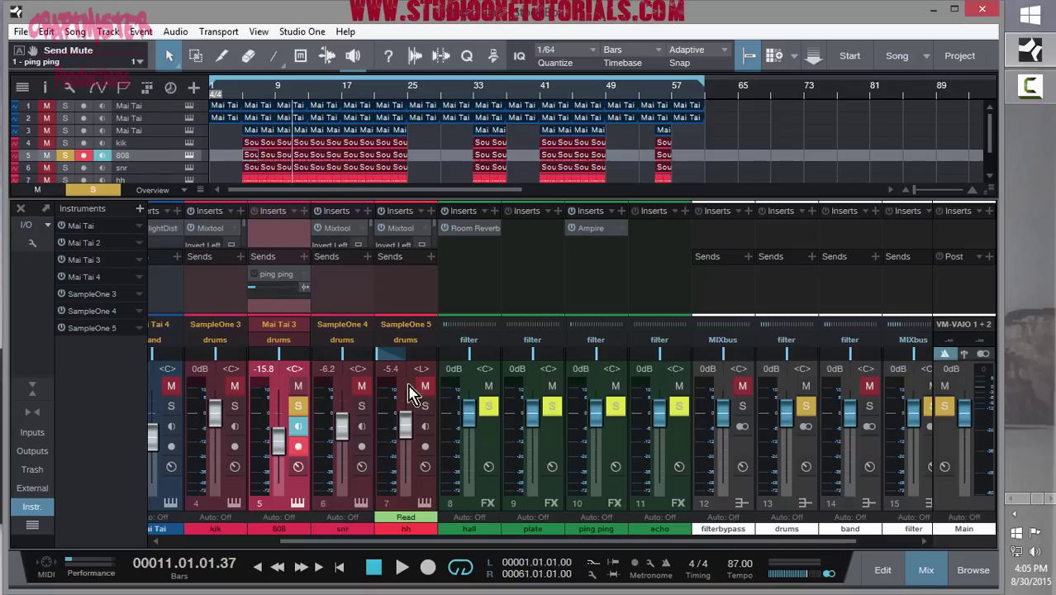
{"action": "left_click_drag", "start_coordinate": [415, 542], "coordinate": [488, 552]}
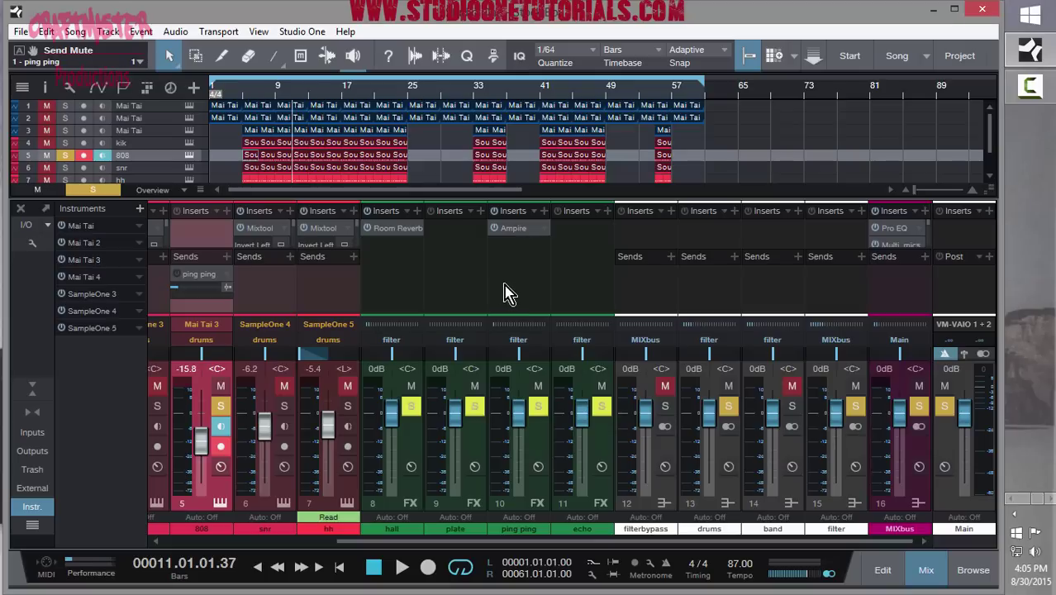
{"action": "left_click", "coordinate": [514, 231]}
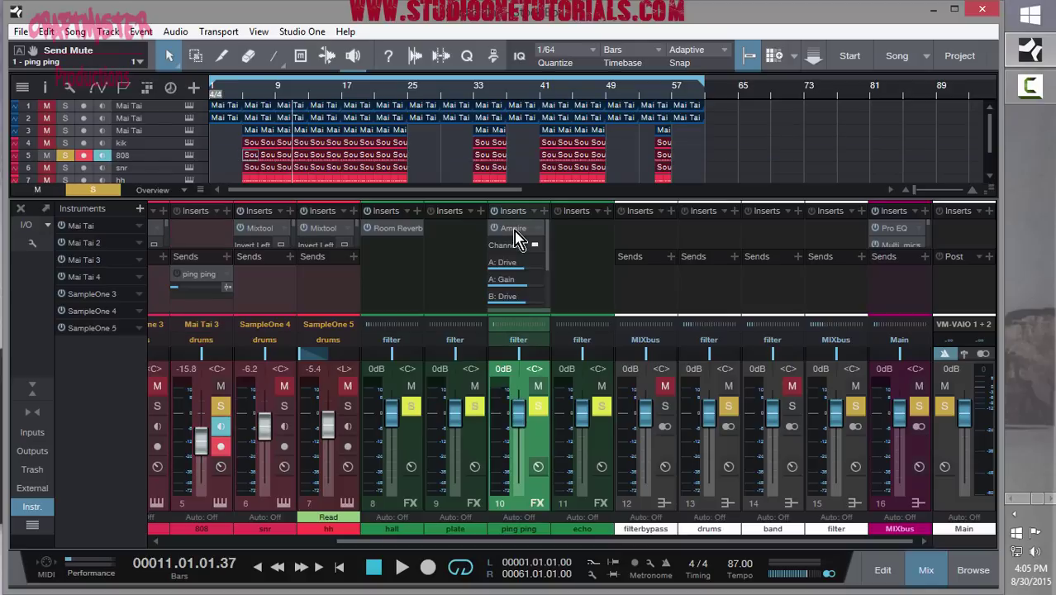
{"action": "double_click", "coordinate": [514, 229]}
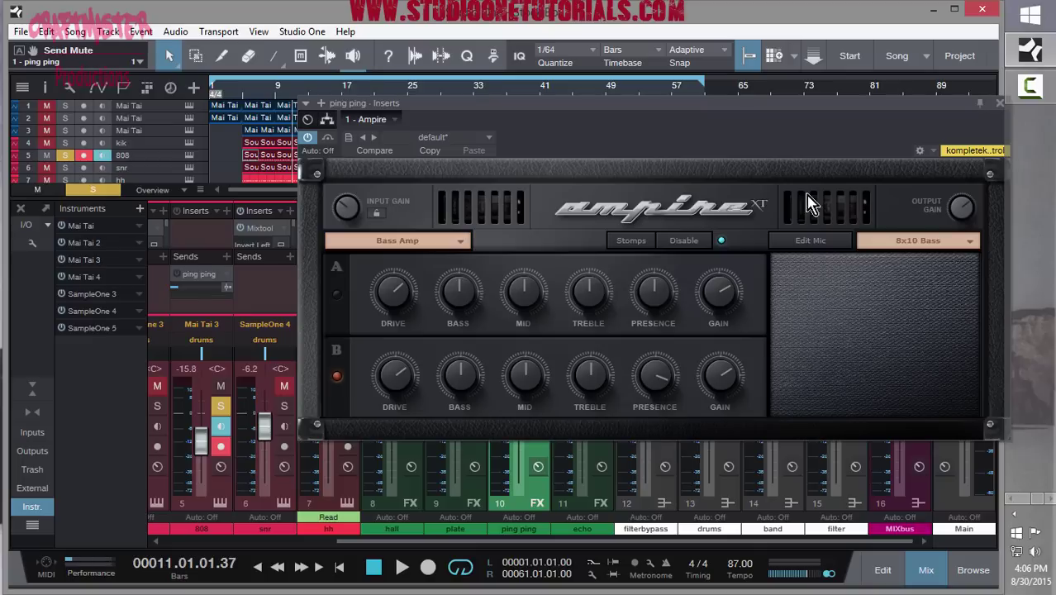
{"action": "left_click", "coordinate": [999, 105]}
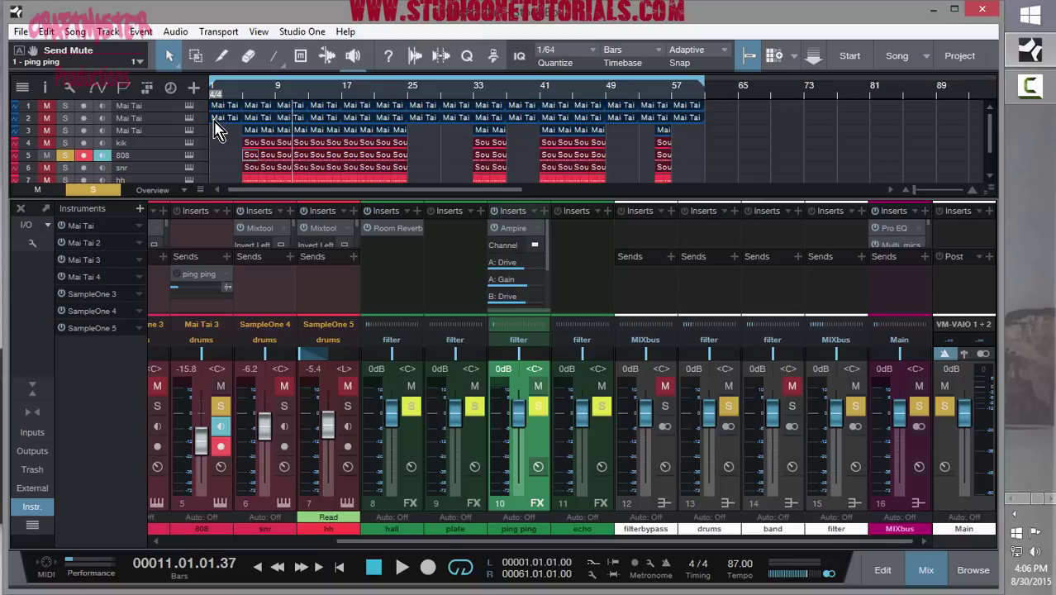
{"action": "key", "text": "space"}
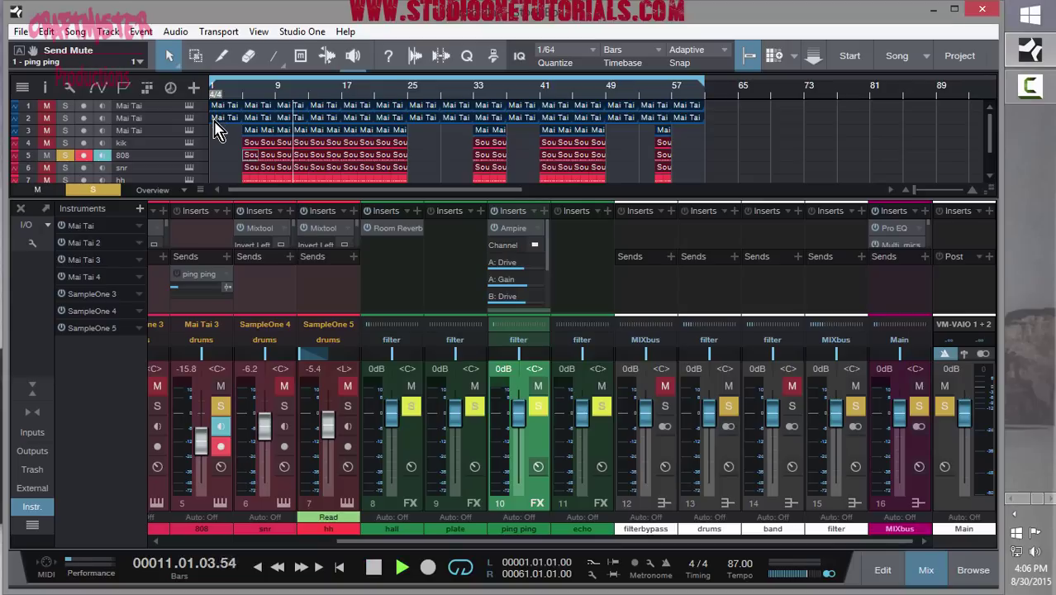
{"action": "left_click", "coordinate": [176, 275]}
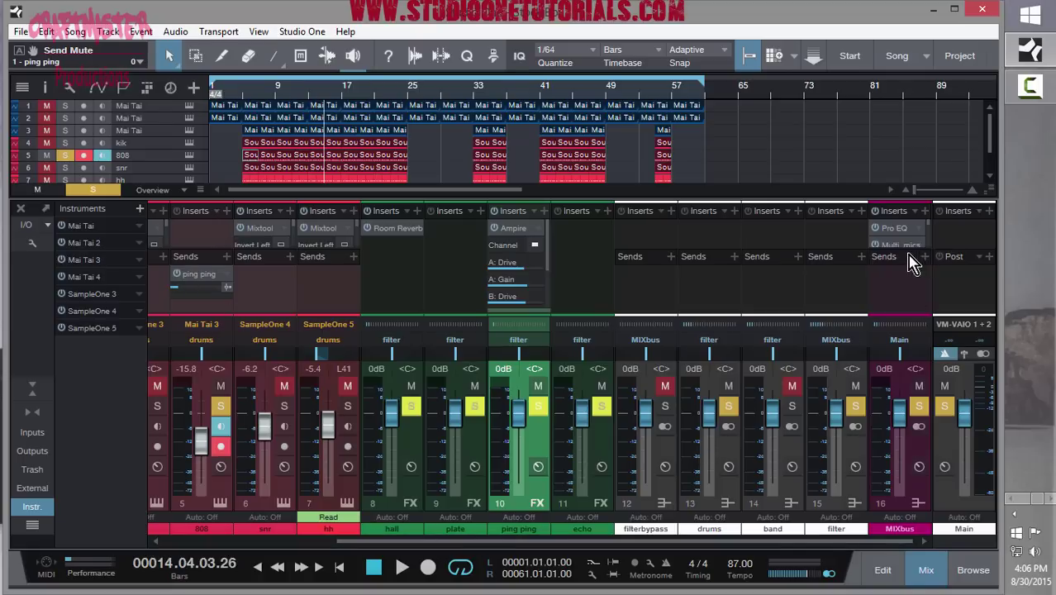
In the MIXbus channel's Pro EQ, set the LF gain to 0.00 dB, toggle the HF band, and close the effect window.
{"action": "left_click_drag", "start_coordinate": [894, 247], "coordinate": [893, 314]}
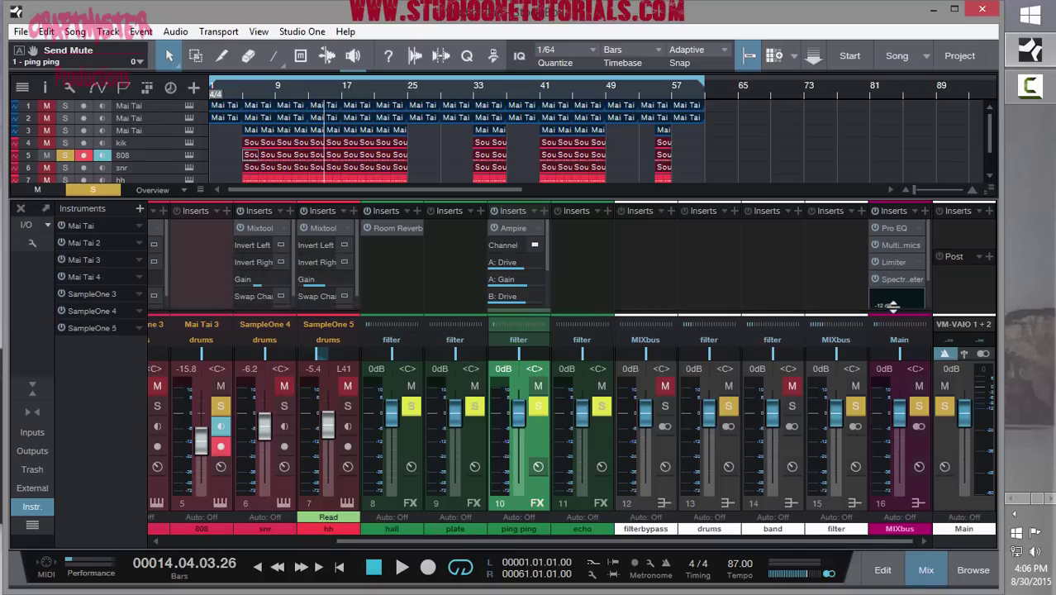
{"action": "left_click", "coordinate": [919, 213]}
{"action": "double_click", "coordinate": [897, 229]}
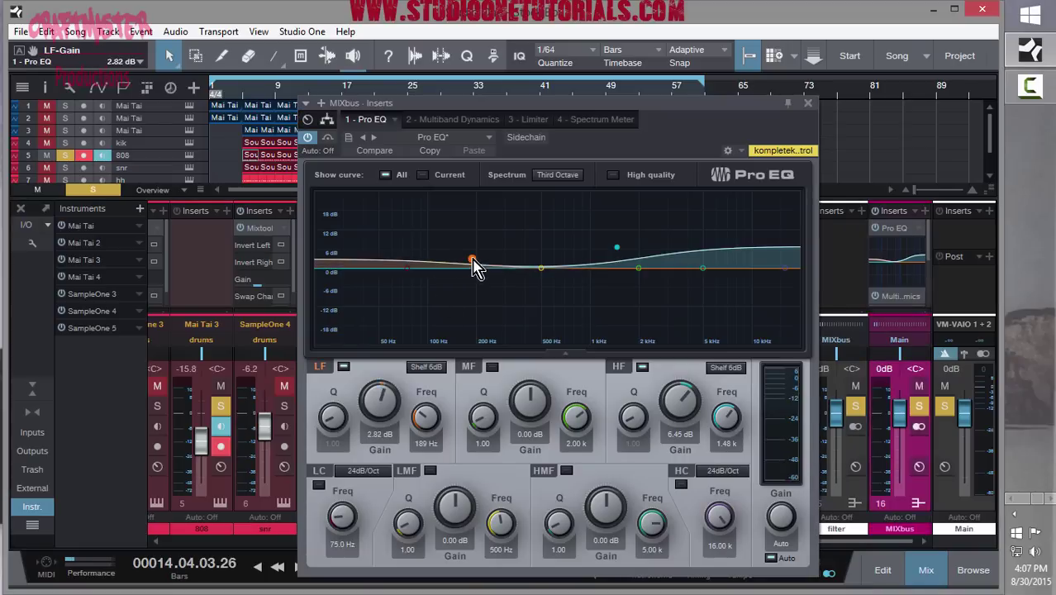
{"action": "left_click_drag", "start_coordinate": [475, 266], "coordinate": [475, 278]}
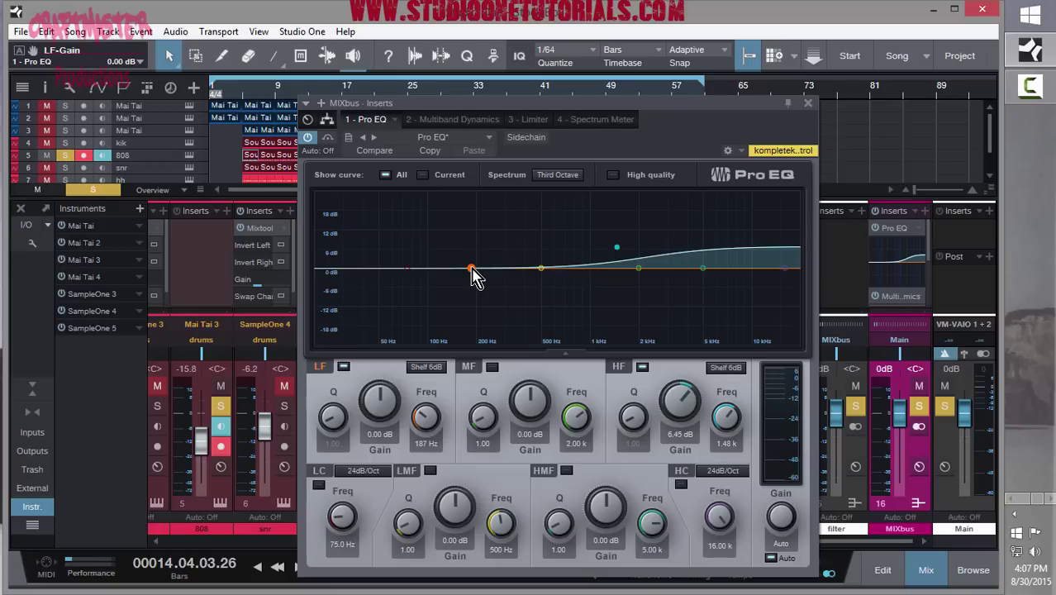
{"action": "double_click", "coordinate": [619, 247]}
{"action": "left_click", "coordinate": [808, 104]}
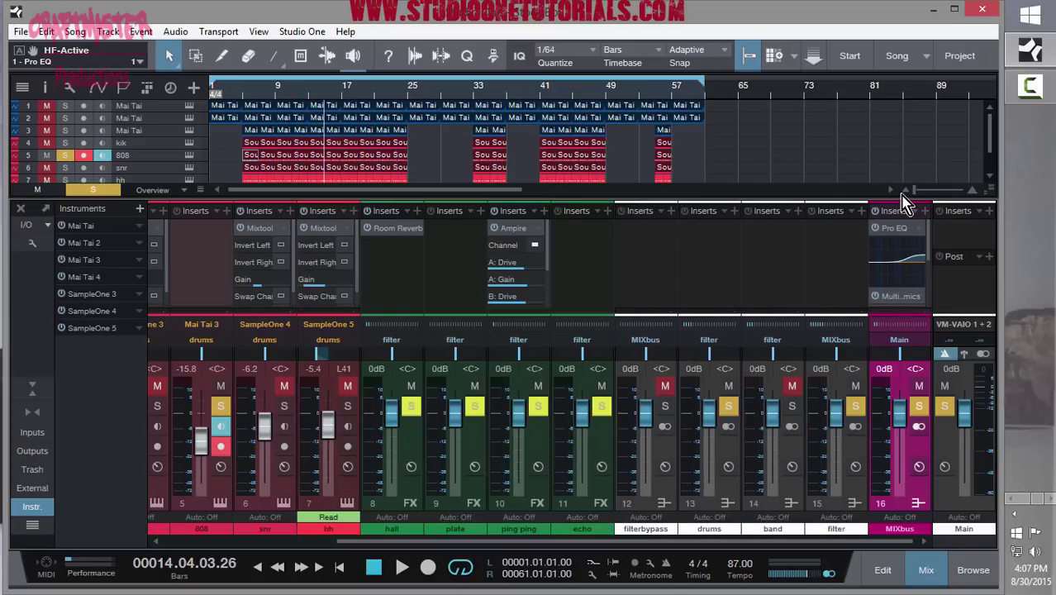
Clear the MIXbus solo and compare the full mix with the MIXbus Pro EQ bypassed and switched back on during playback.
{"action": "left_click_drag", "start_coordinate": [903, 198], "coordinate": [901, 103]}
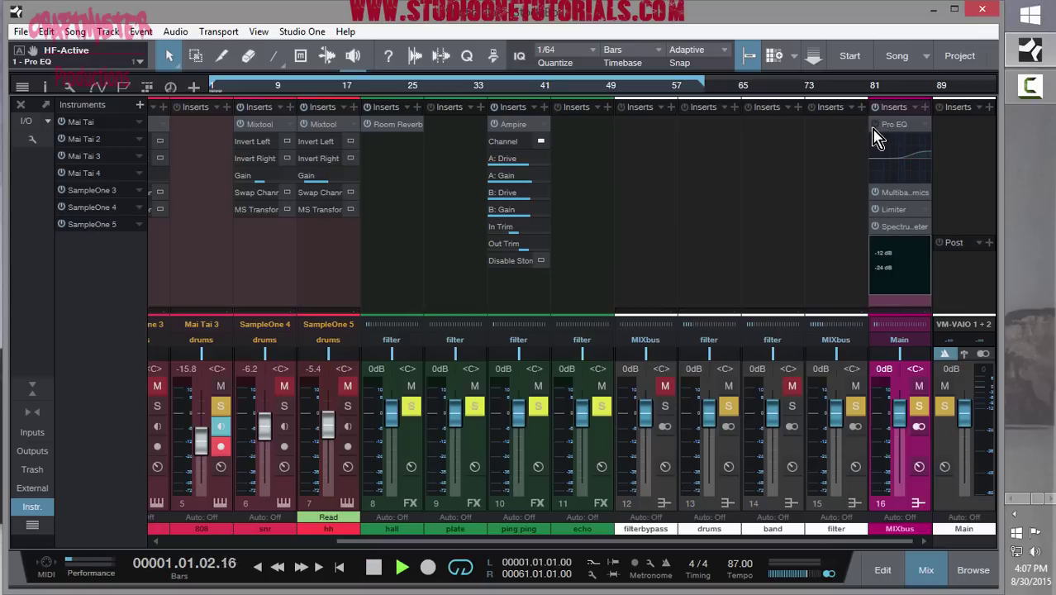
{"action": "left_click", "coordinate": [919, 406]}
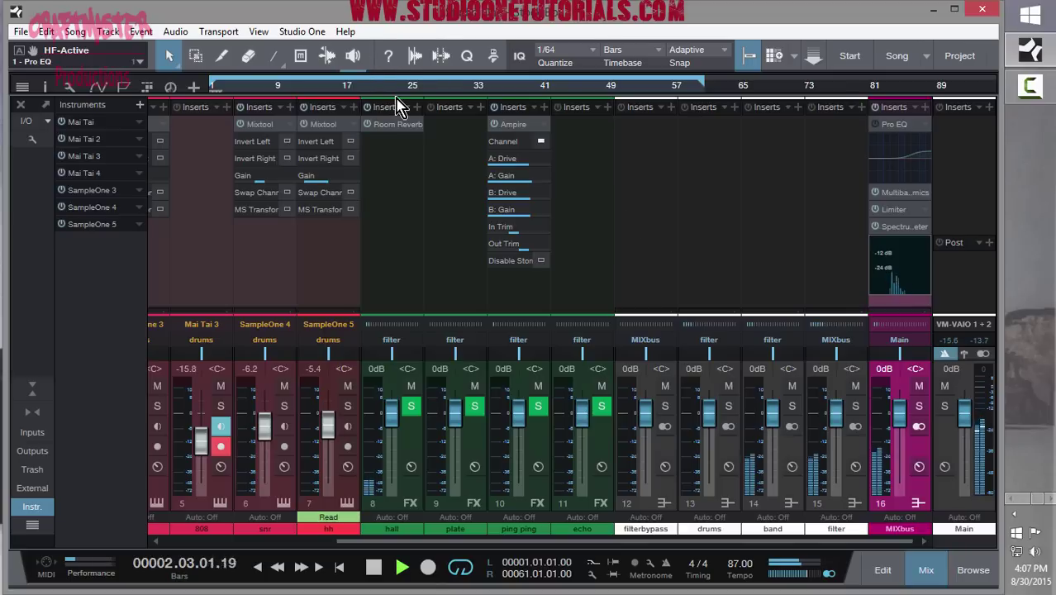
{"action": "left_click_drag", "start_coordinate": [396, 107], "coordinate": [402, 171]}
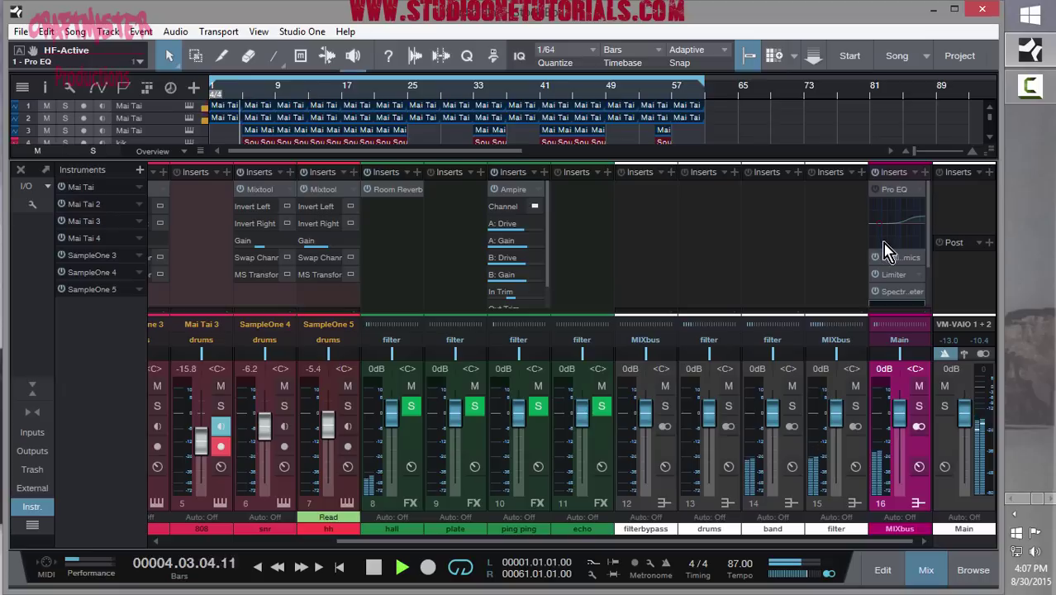
{"action": "left_click", "coordinate": [876, 192]}
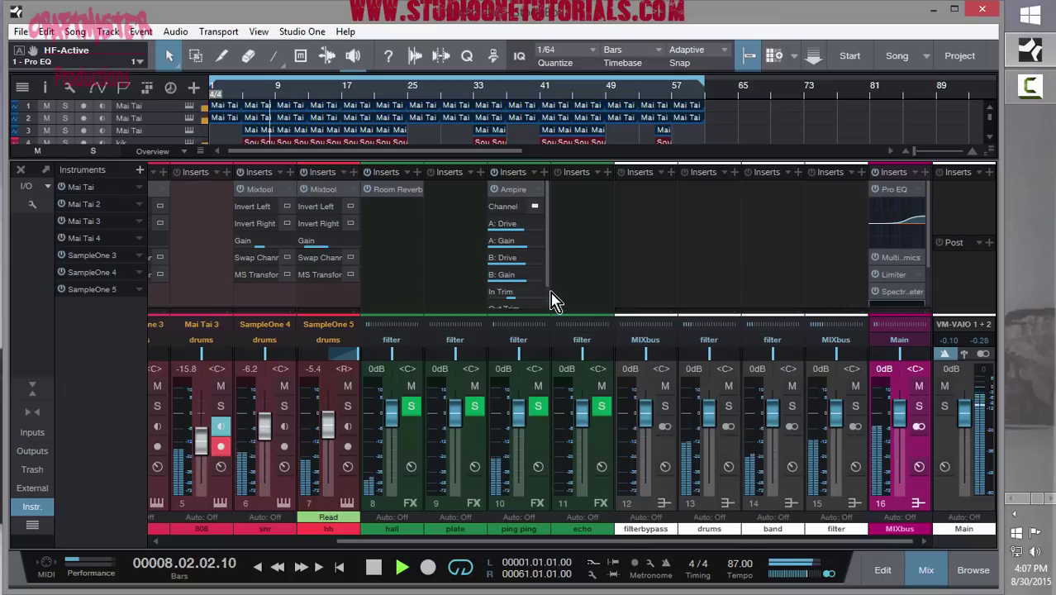
{"action": "key", "text": "space"}
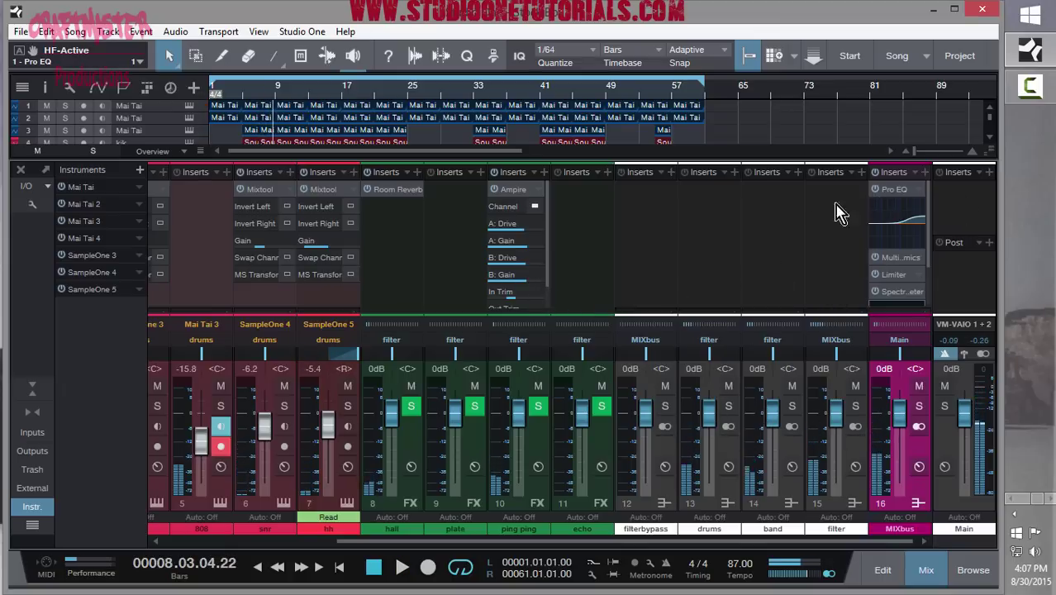
Examine the MIXbus channel's Multiband Dynamics insert and move the playback position to bar 5.
{"action": "left_click", "coordinate": [894, 258]}
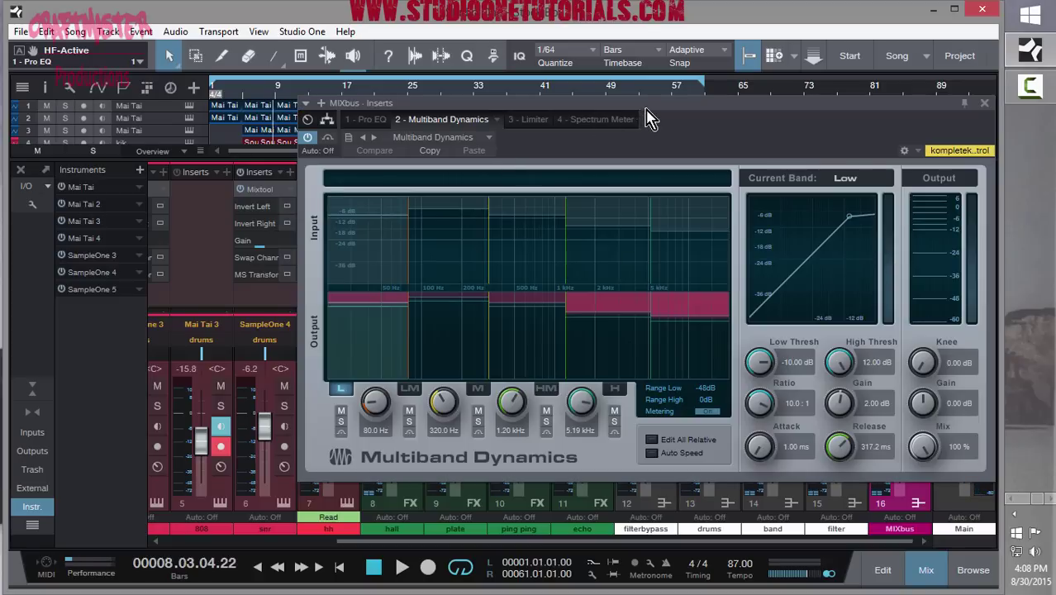
{"action": "left_click_drag", "start_coordinate": [651, 115], "coordinate": [481, 110]}
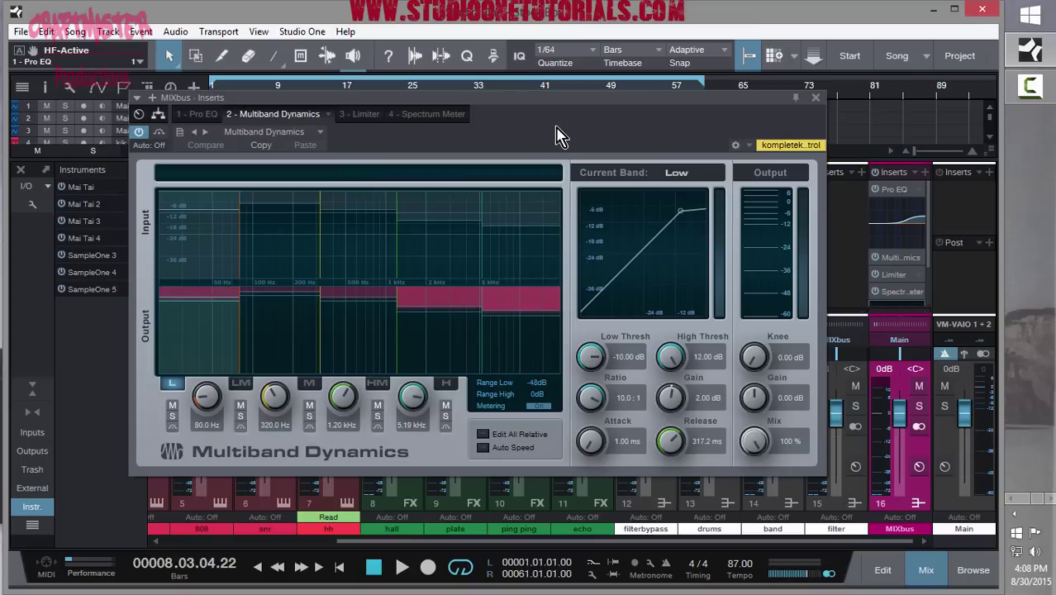
{"action": "left_click_drag", "start_coordinate": [556, 113], "coordinate": [554, 182]}
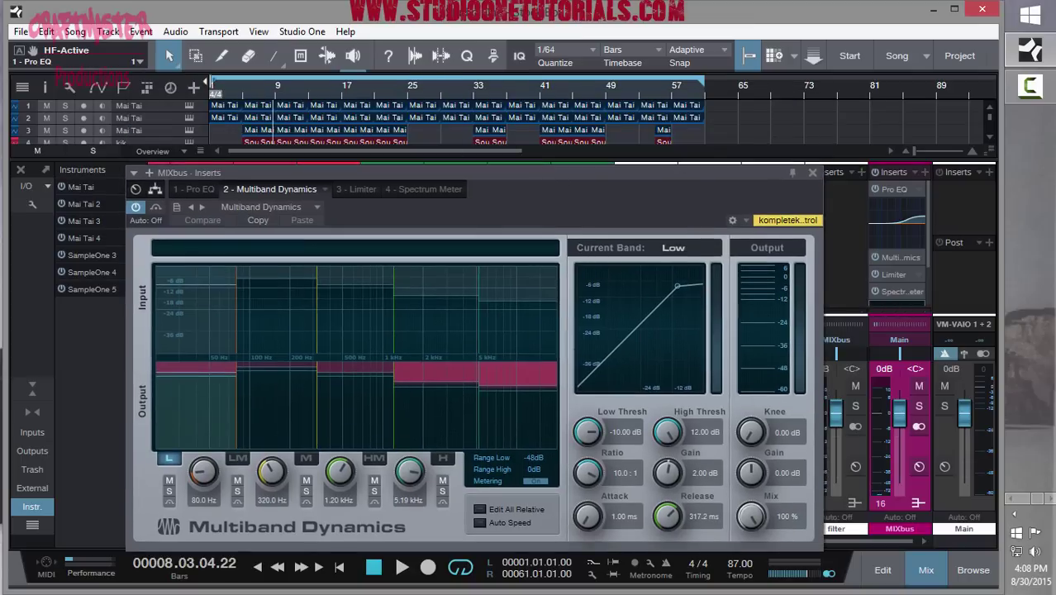
{"action": "left_click", "coordinate": [243, 93]}
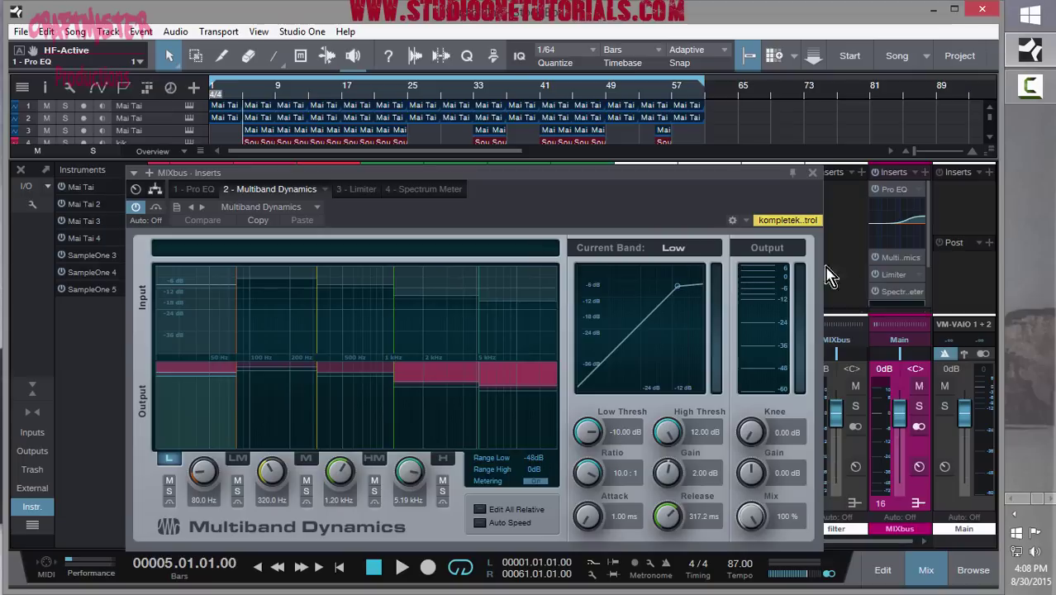
Open the MIXbus Limiter, reset its threshold to 0.00 dB, and play from bar 5 to check the main output level.
{"action": "left_click", "coordinate": [894, 276]}
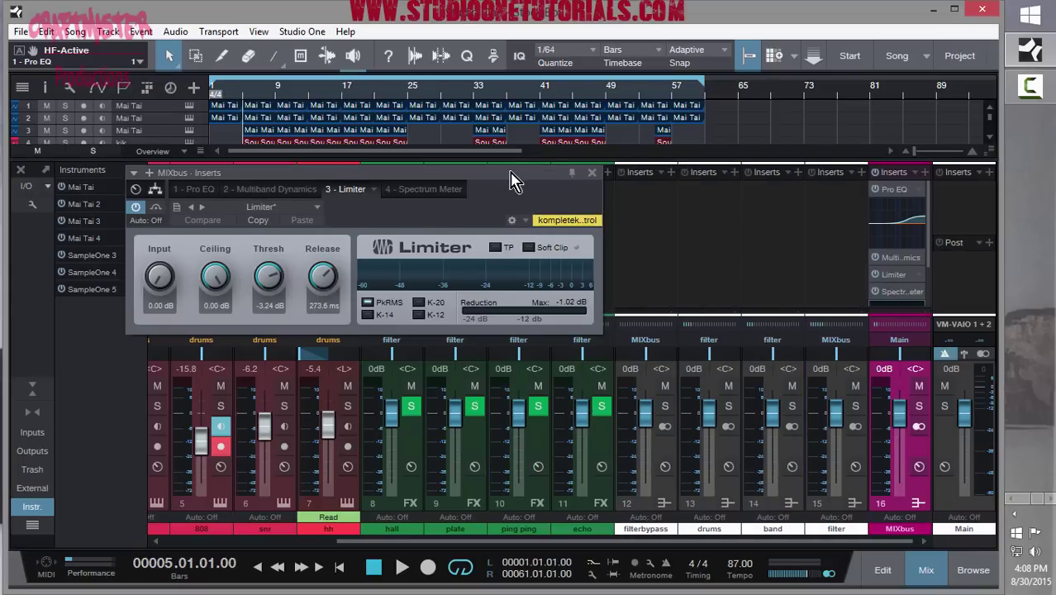
{"action": "left_click_drag", "start_coordinate": [510, 180], "coordinate": [581, 165]}
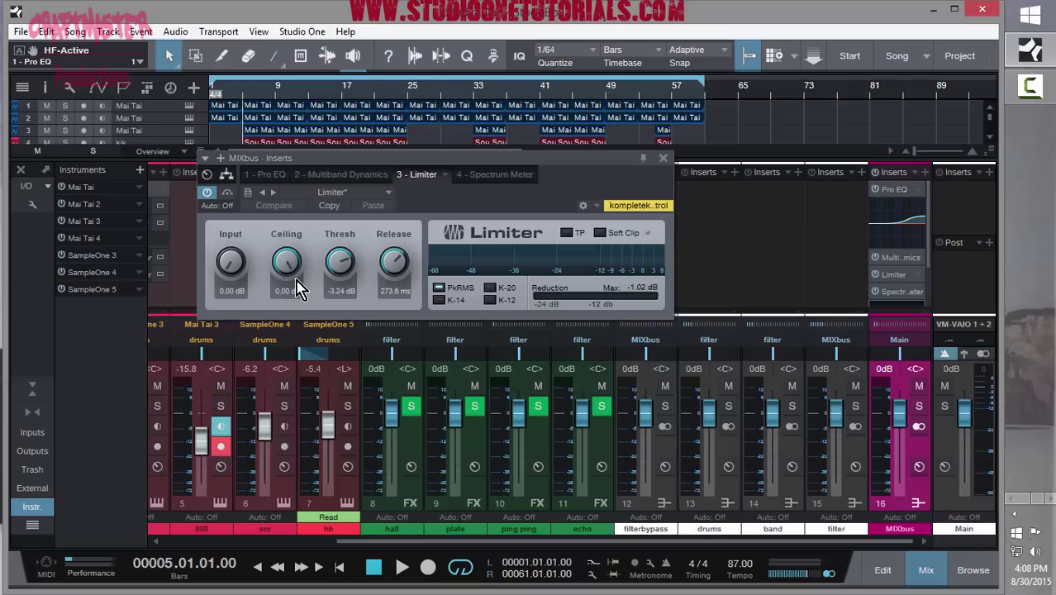
{"action": "double_click", "coordinate": [347, 275]}
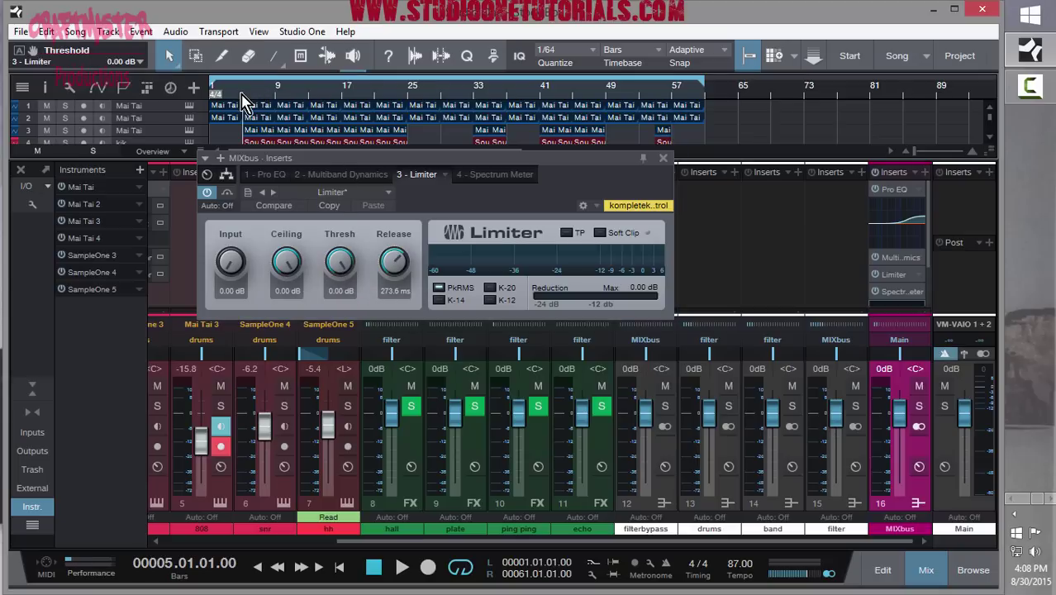
{"action": "key", "text": "space"}
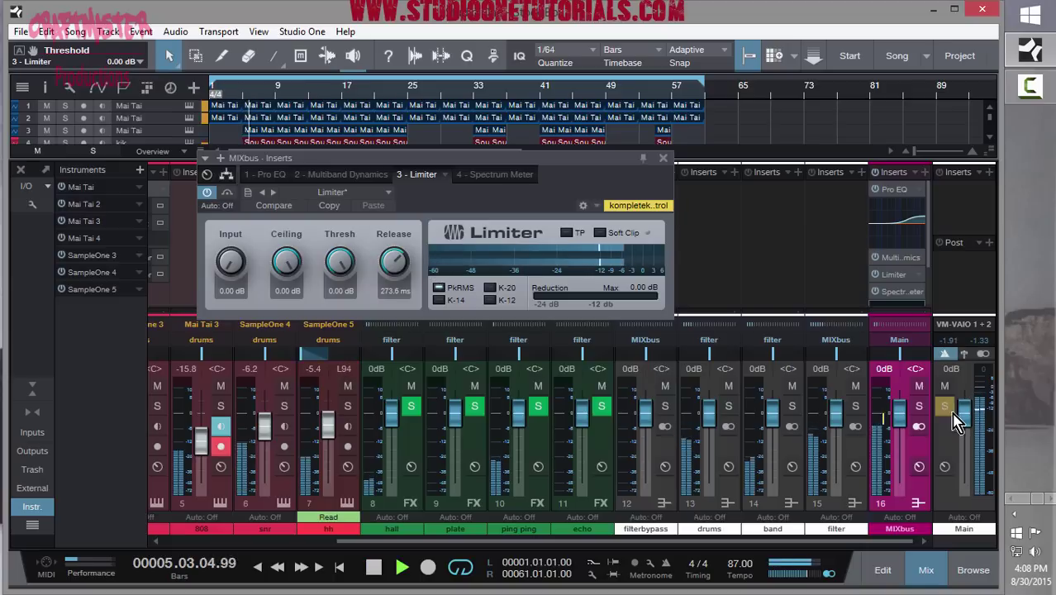
{"action": "key", "text": "space"}
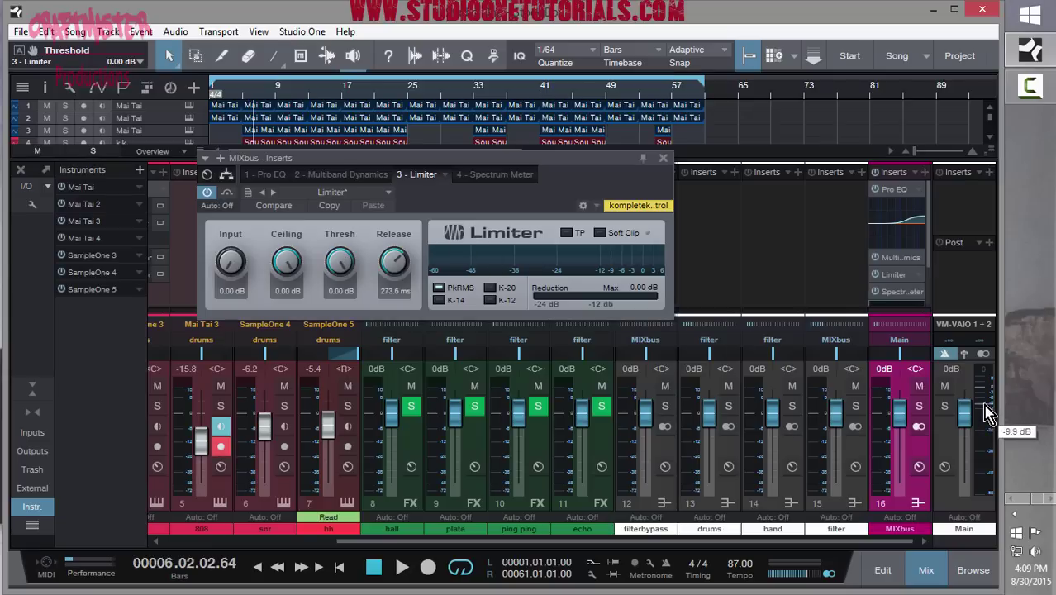
Lower the Limiter's threshold to -3.90 dB during playback and replay the mix to check the limiting.
{"action": "key", "text": "space"}
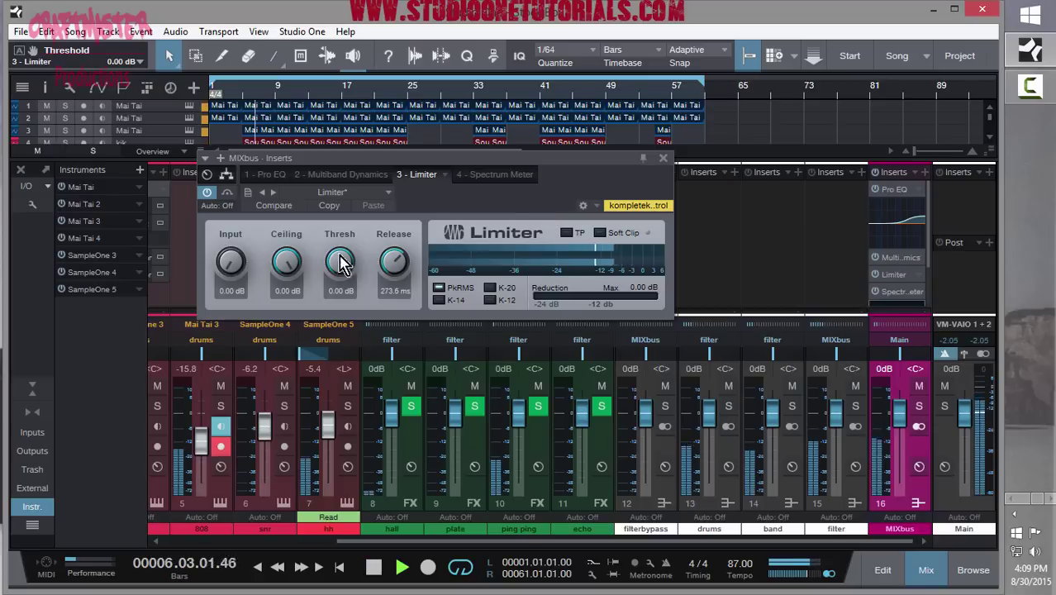
{"action": "left_click_drag", "start_coordinate": [343, 266], "coordinate": [343, 310]}
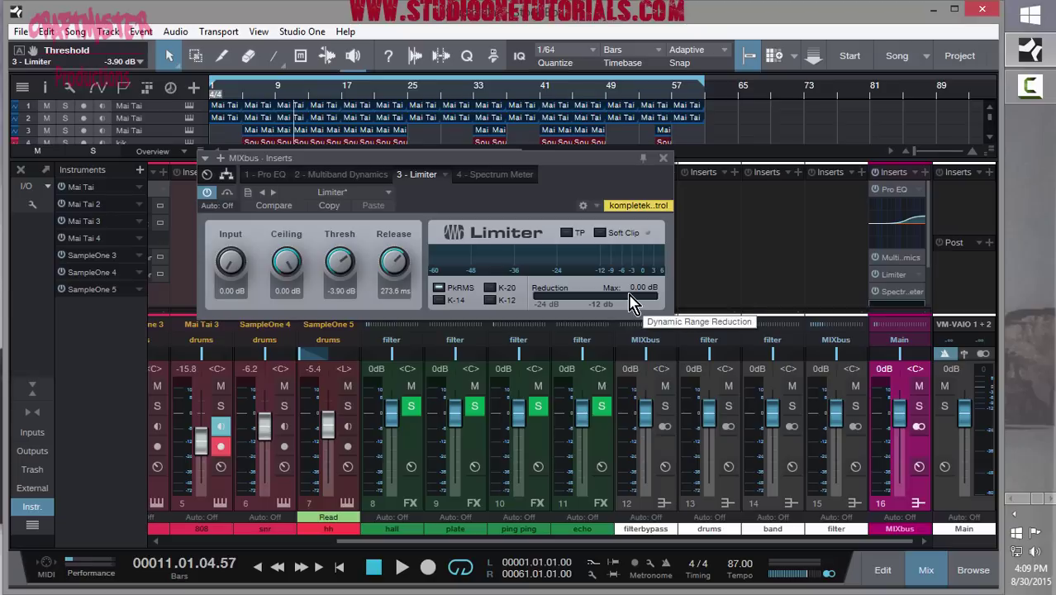
{"action": "key", "text": "space"}
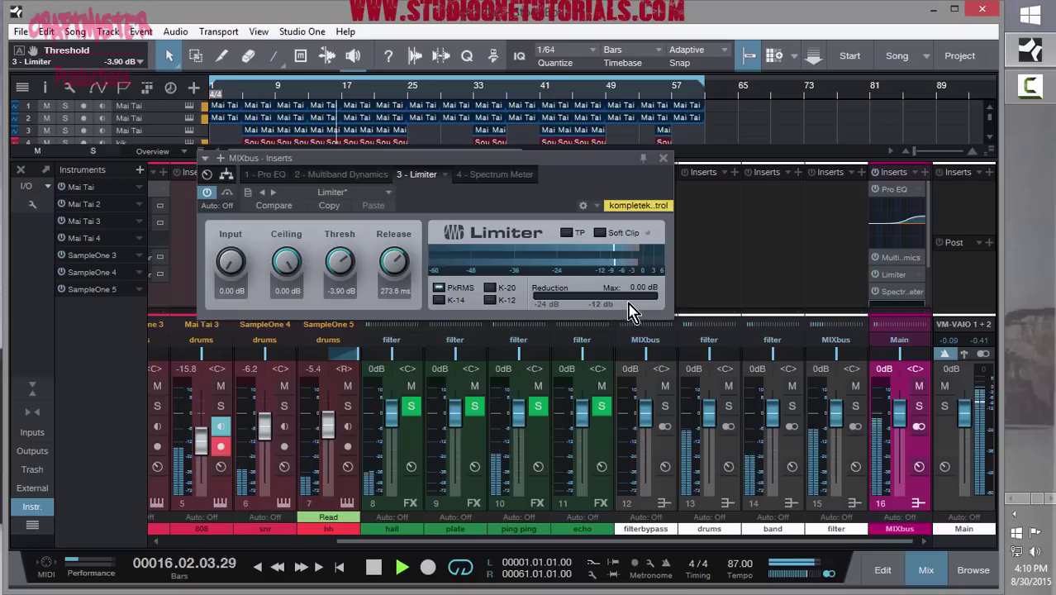
{"action": "key", "text": "space"}
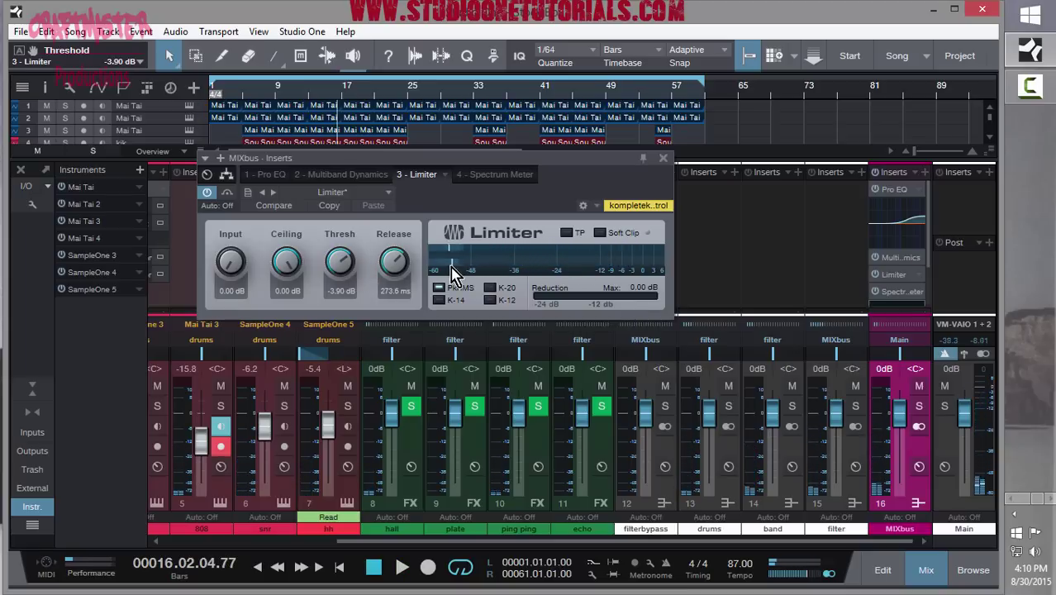
Fine-tune the Limiter's threshold to -3.96 dB during playback and close the effect window.
{"action": "key", "text": "space"}
{"action": "left_click_drag", "start_coordinate": [346, 295], "coordinate": [367, 286]}
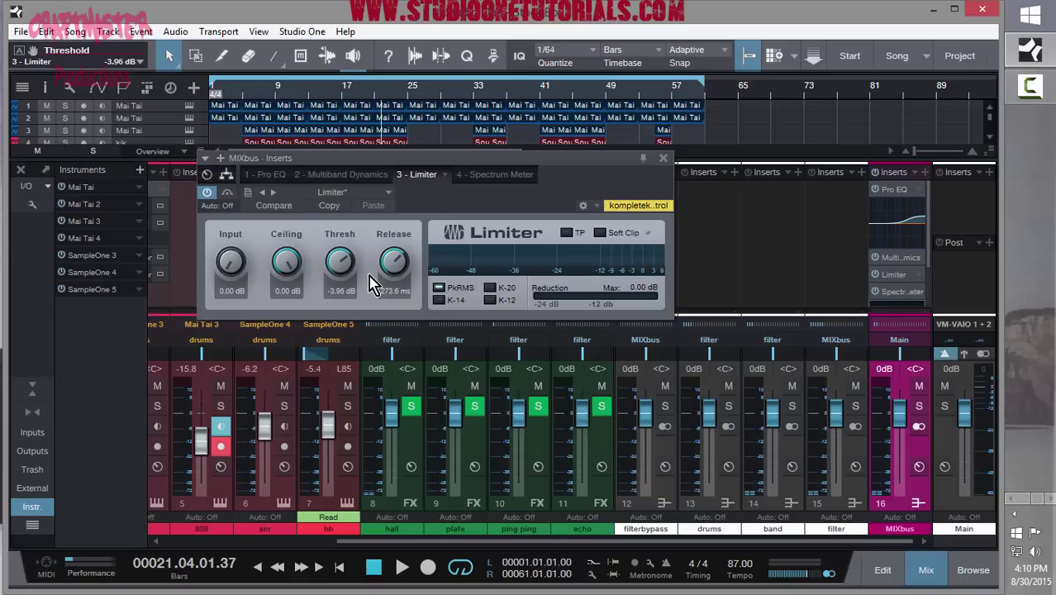
{"action": "left_click", "coordinate": [667, 159]}
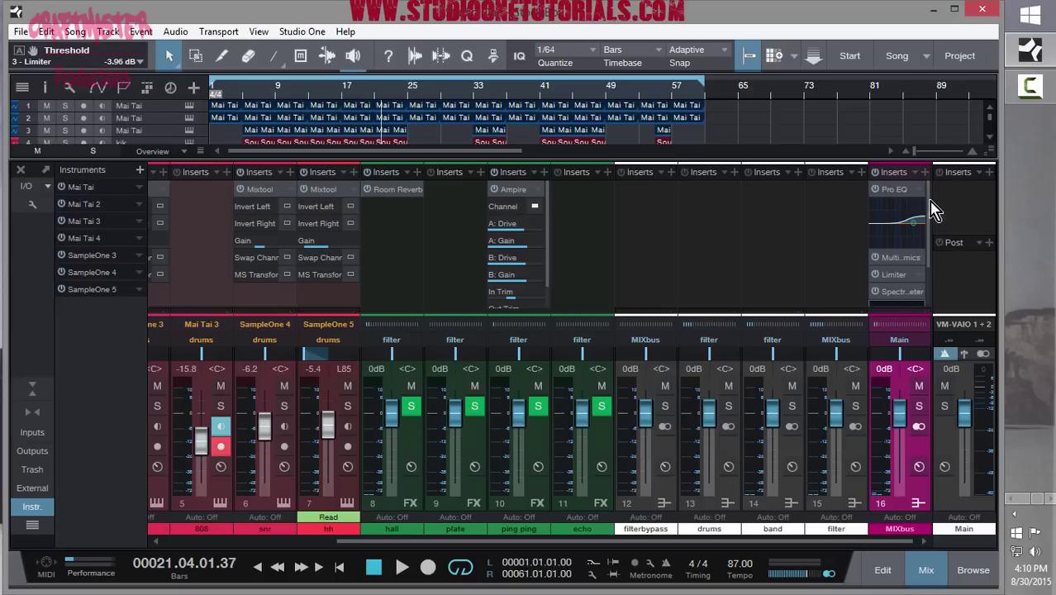
{"action": "right_click", "coordinate": [923, 194]}
{"action": "key", "text": "Escape"}
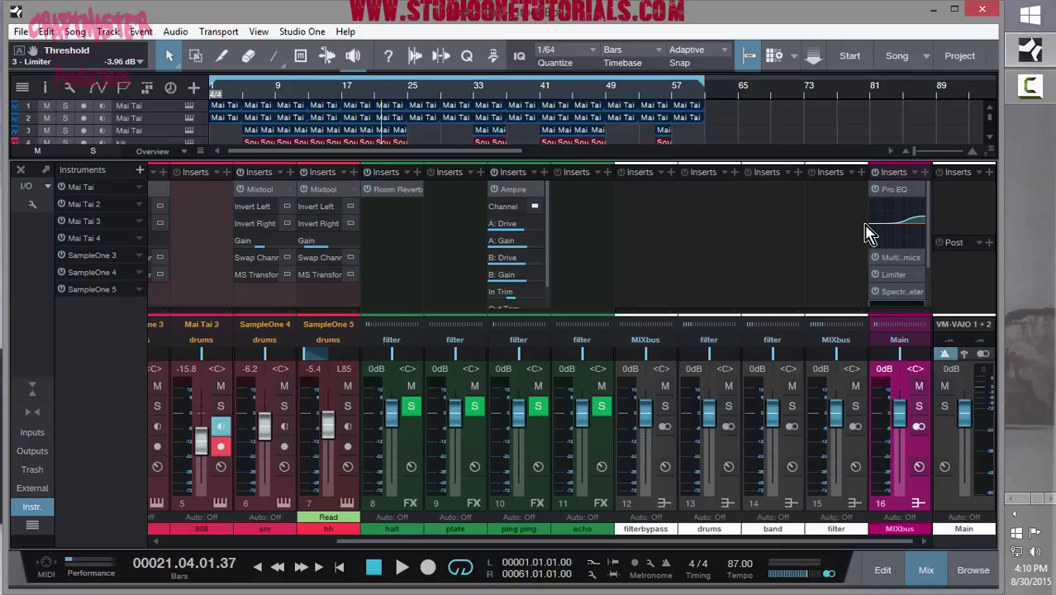
Hide the mixer and enlarge the arrangement's tracks to the Tiny height.
{"action": "left_click", "coordinate": [21, 169]}
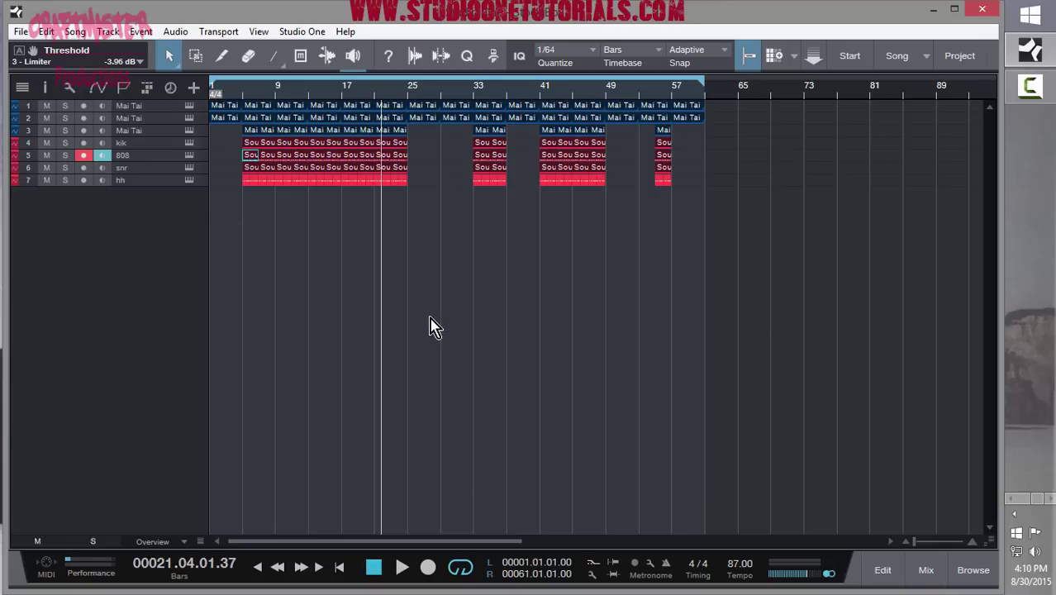
{"action": "key", "text": "shift+w"}
{"action": "key", "text": "shift+e"}
{"action": "key", "text": "shift+e"}
{"action": "key", "text": "shift+w"}
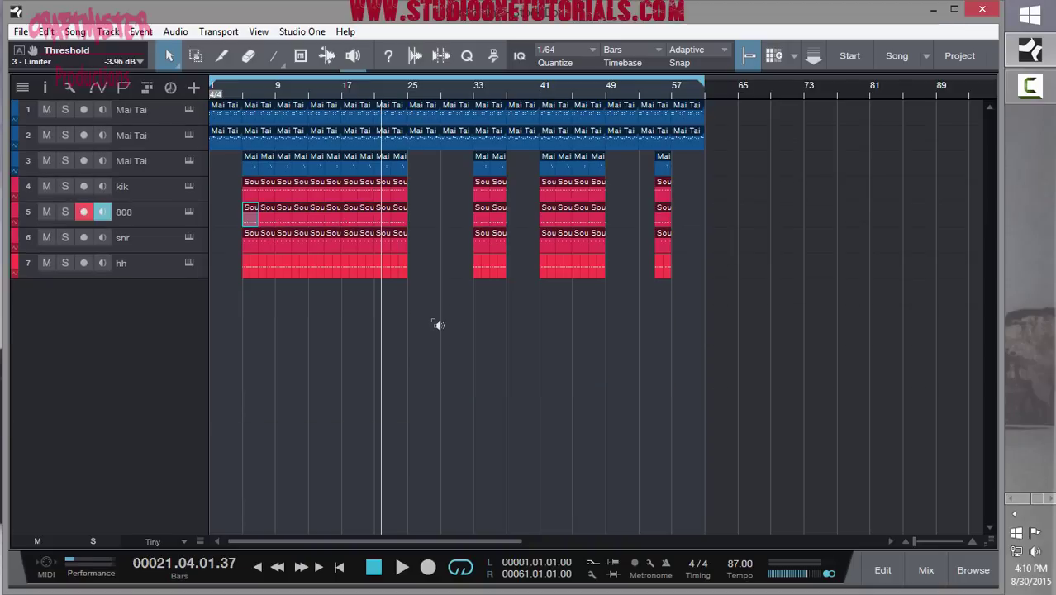